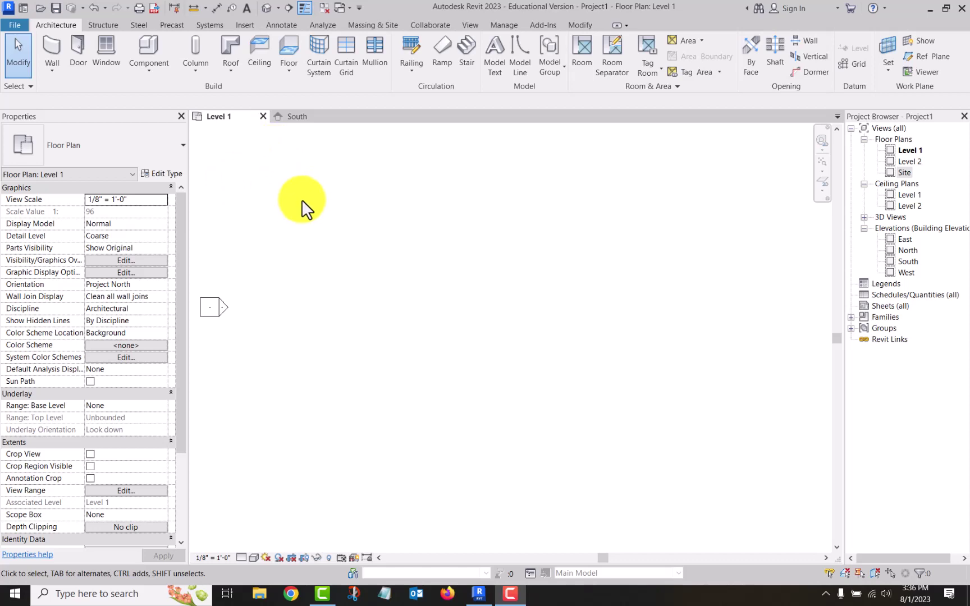
Step: Draw a 34'-0" wall on Level 1, with a 14'-6" wall running down from its end
{"action": "left_click", "coordinate": [48, 43]}
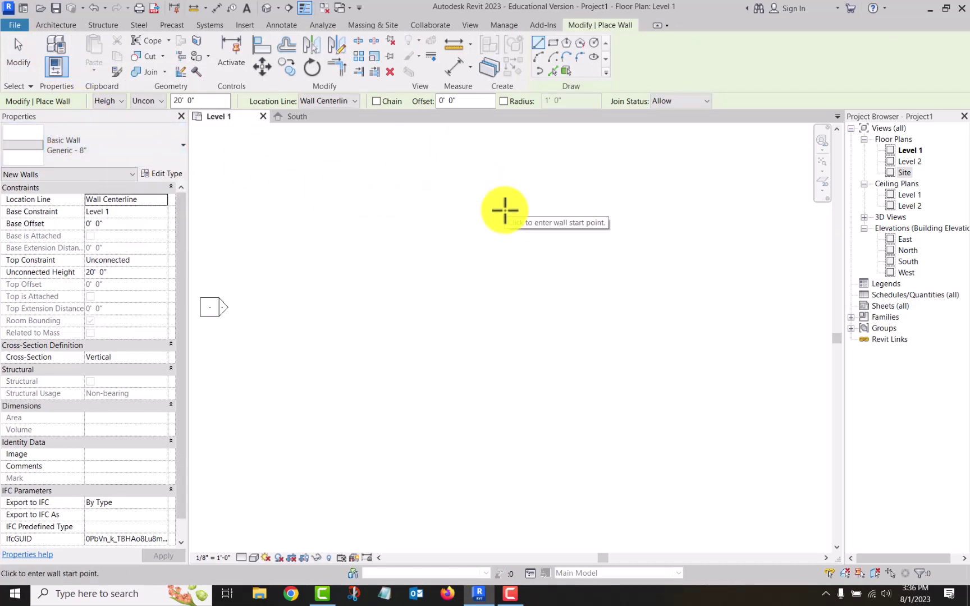
{"action": "left_click", "coordinate": [321, 260]}
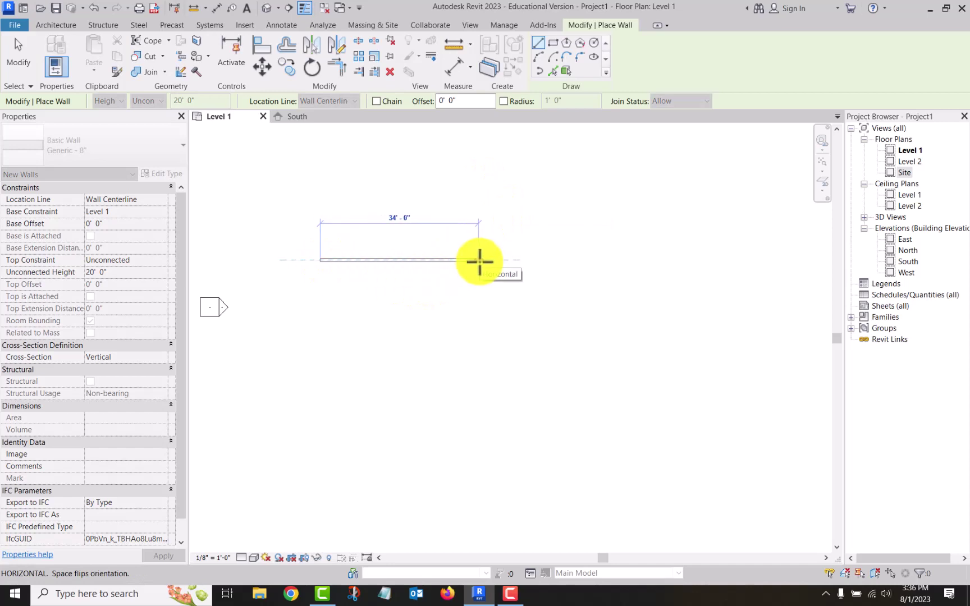
{"action": "left_click", "coordinate": [480, 261]}
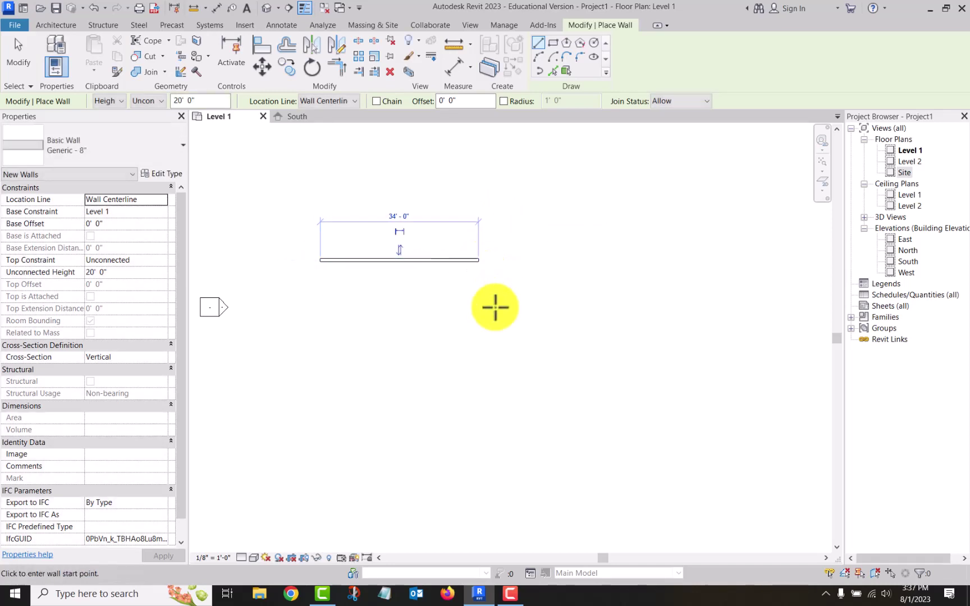
{"action": "left_click", "coordinate": [478, 260]}
{"action": "left_click", "coordinate": [474, 328]}
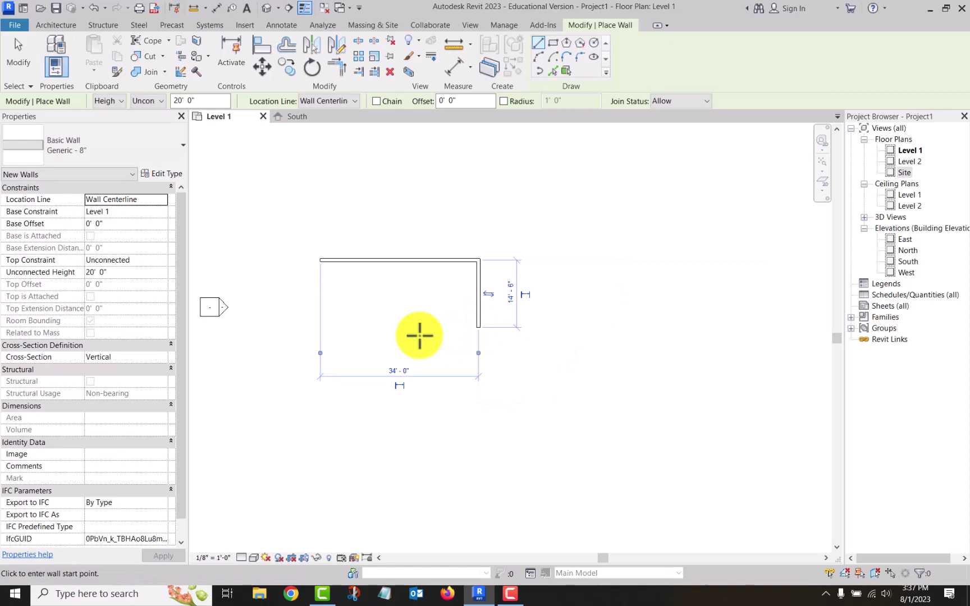
{"action": "key", "text": "Escape"}
{"action": "key", "text": "Escape"}
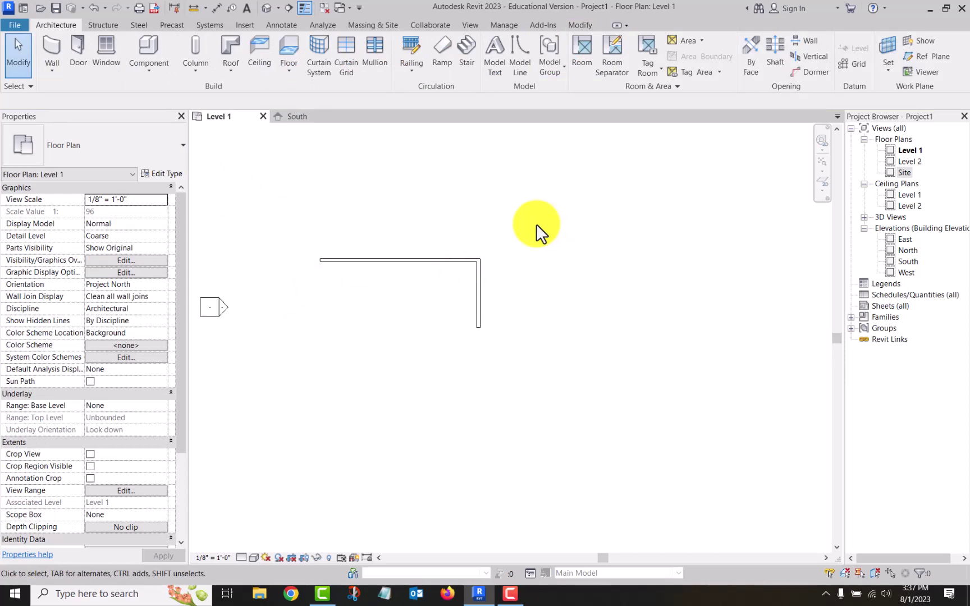
Step: Place a Single-Flush 36" x 80" door in the 34' top wall, about 22'-6" from one end
{"action": "left_click", "coordinate": [79, 45]}
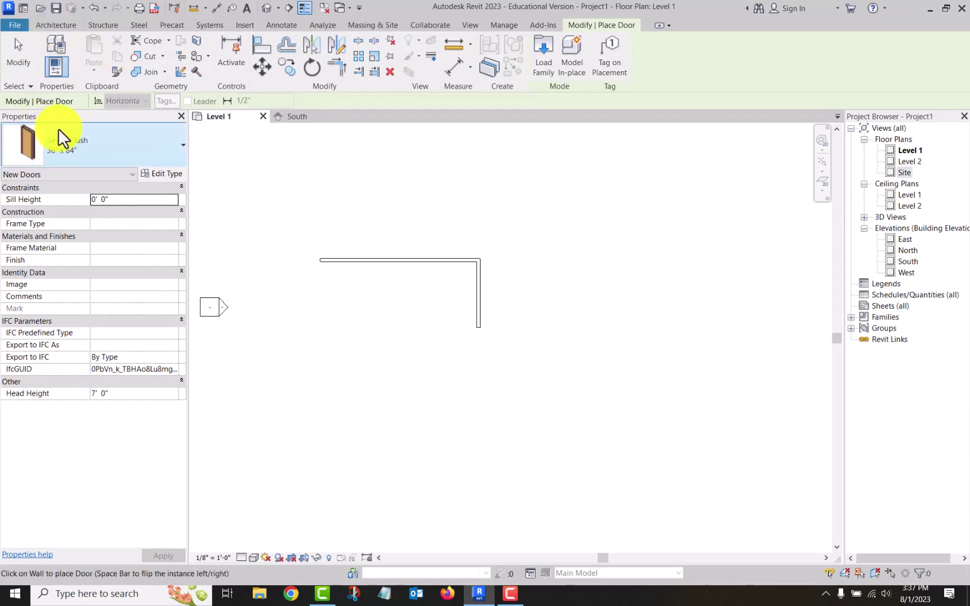
{"action": "left_click", "coordinate": [152, 143]}
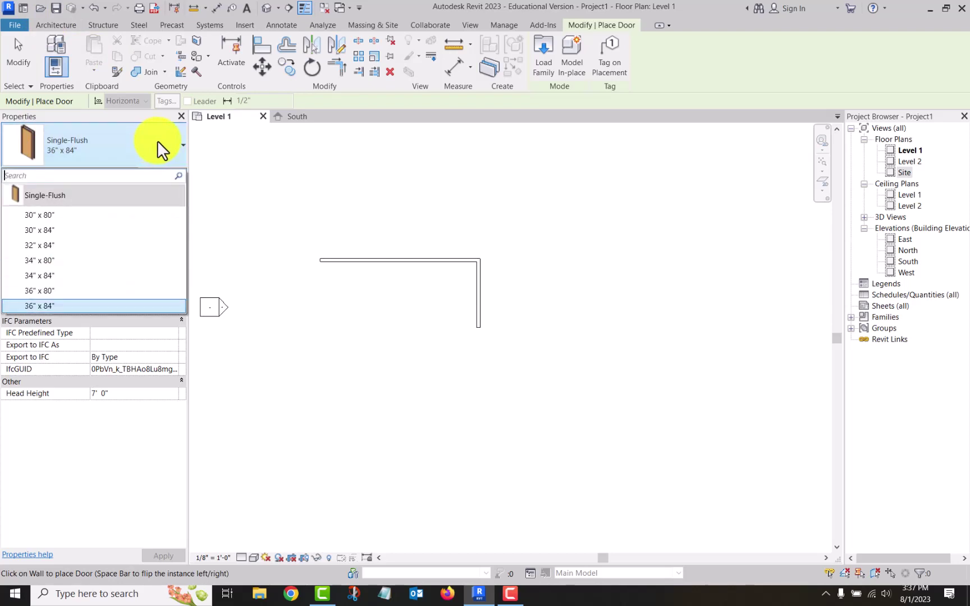
{"action": "left_click", "coordinate": [78, 290]}
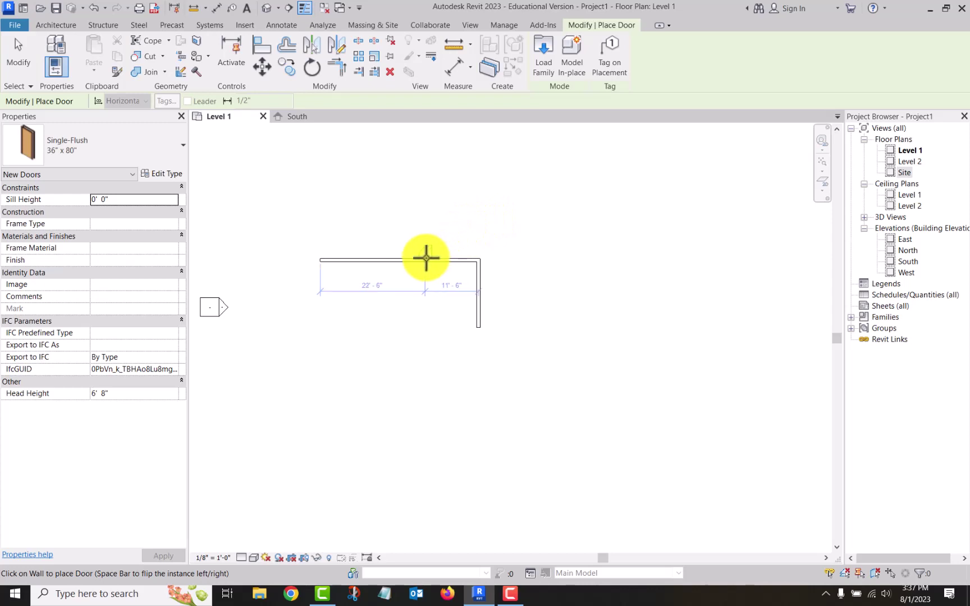
{"action": "left_click", "coordinate": [426, 259]}
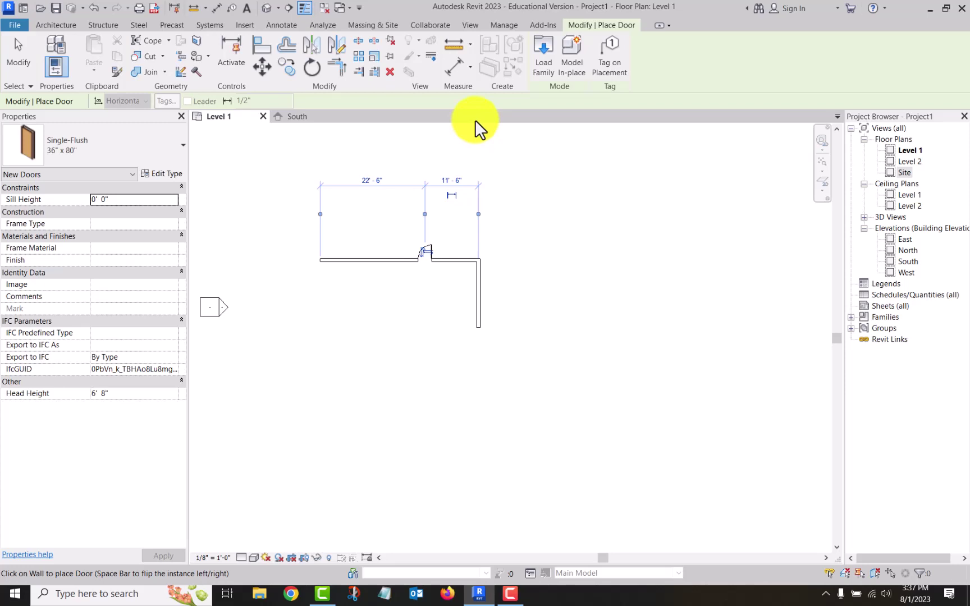
Step: Place a Window-Casement-Double 34" x 36" in the top wall, about 9'-6" from its left end
{"action": "left_click", "coordinate": [56, 24]}
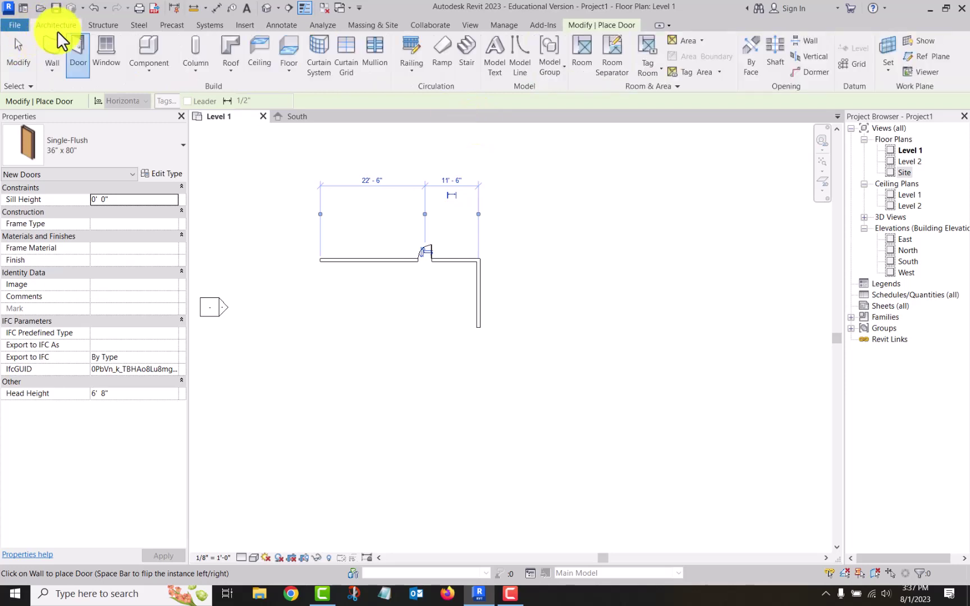
{"action": "left_click", "coordinate": [107, 46]}
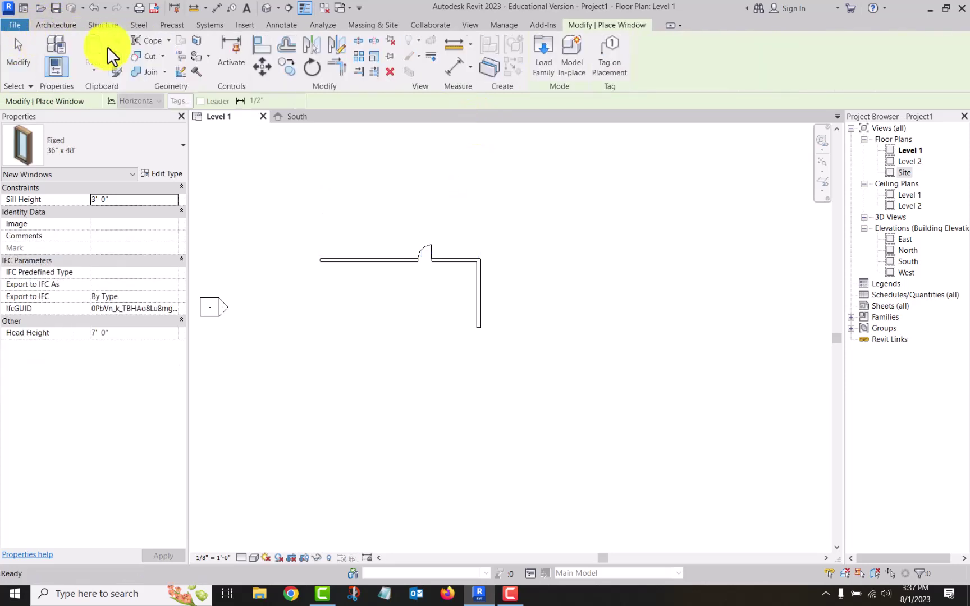
{"action": "left_click", "coordinate": [129, 136]}
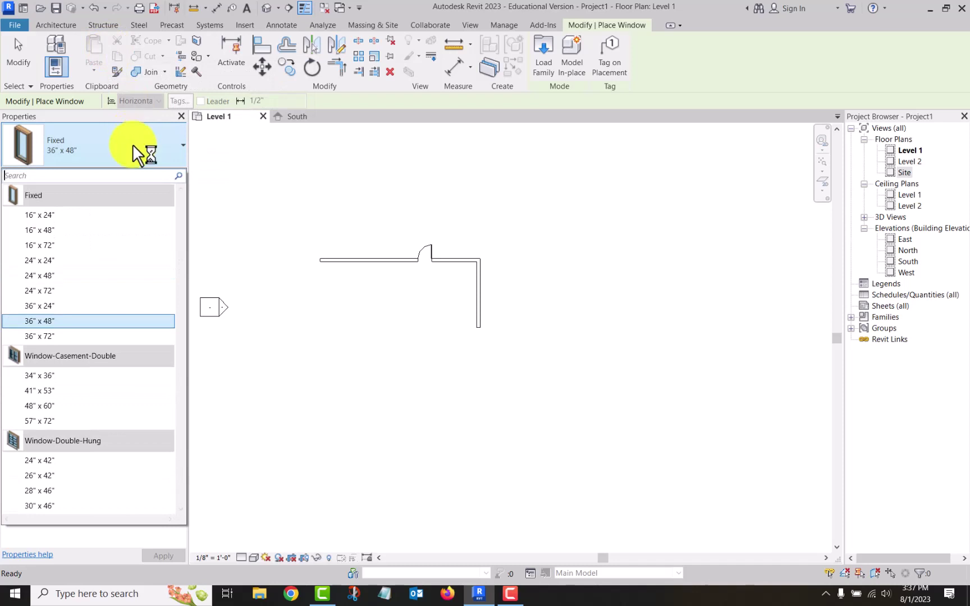
{"action": "left_click", "coordinate": [73, 377]}
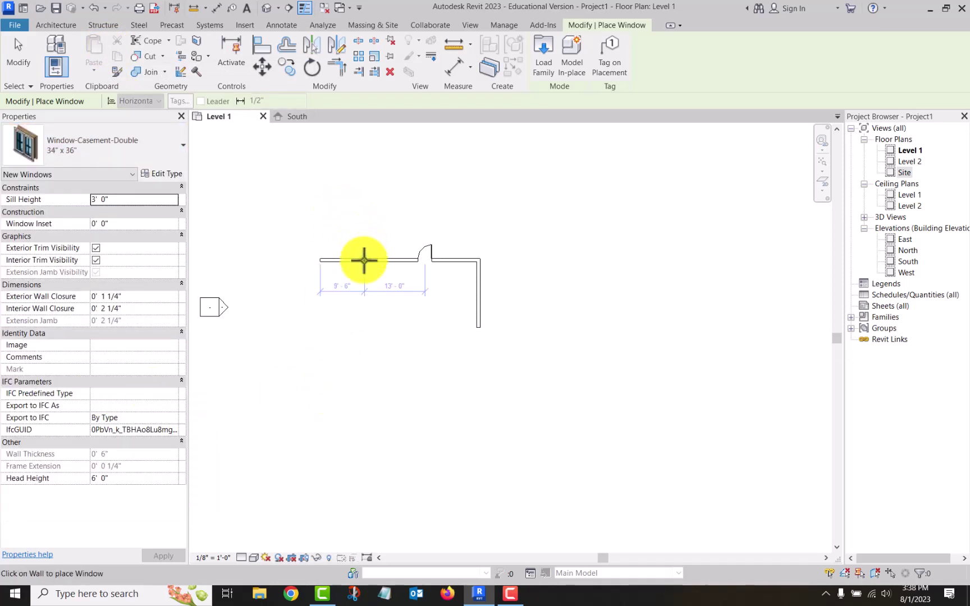
{"action": "left_click", "coordinate": [364, 260]}
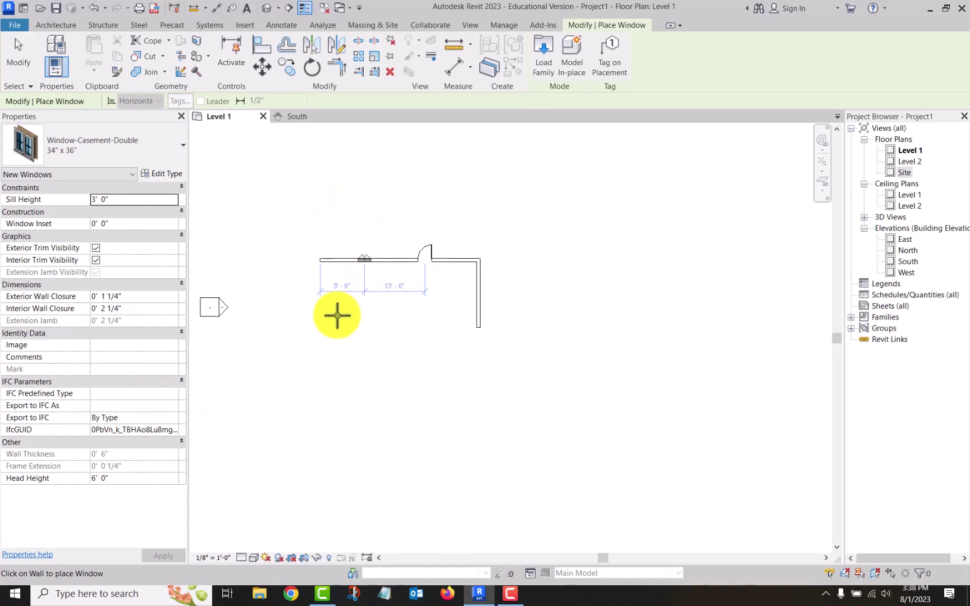
{"action": "right_click", "coordinate": [368, 340]}
{"action": "left_click", "coordinate": [412, 346]}
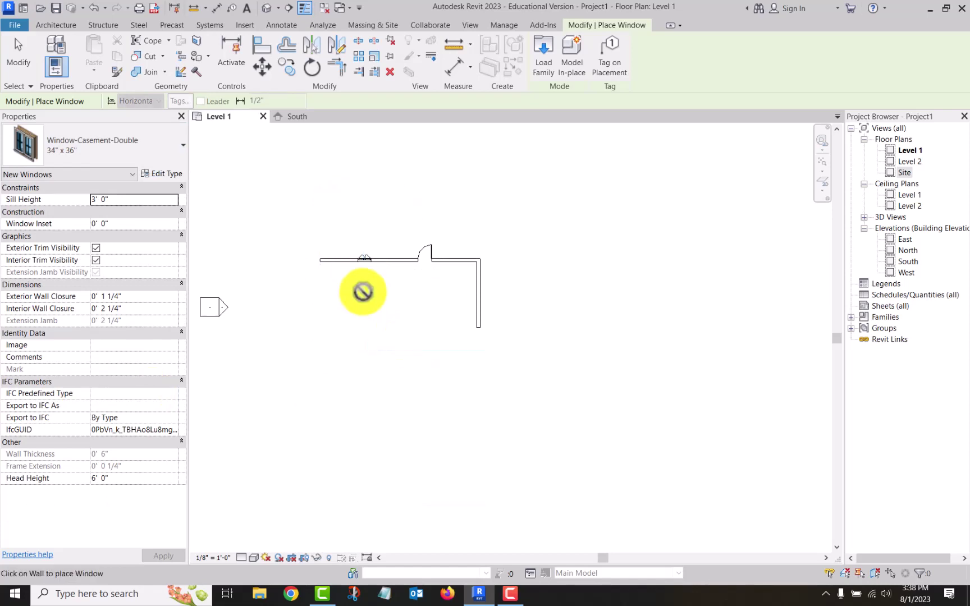
{"action": "scroll", "coordinate": [363, 290], "scroll_direction": "up", "scroll_amount": 3}
{"action": "right_click", "coordinate": [371, 292]}
{"action": "left_click", "coordinate": [411, 301]}
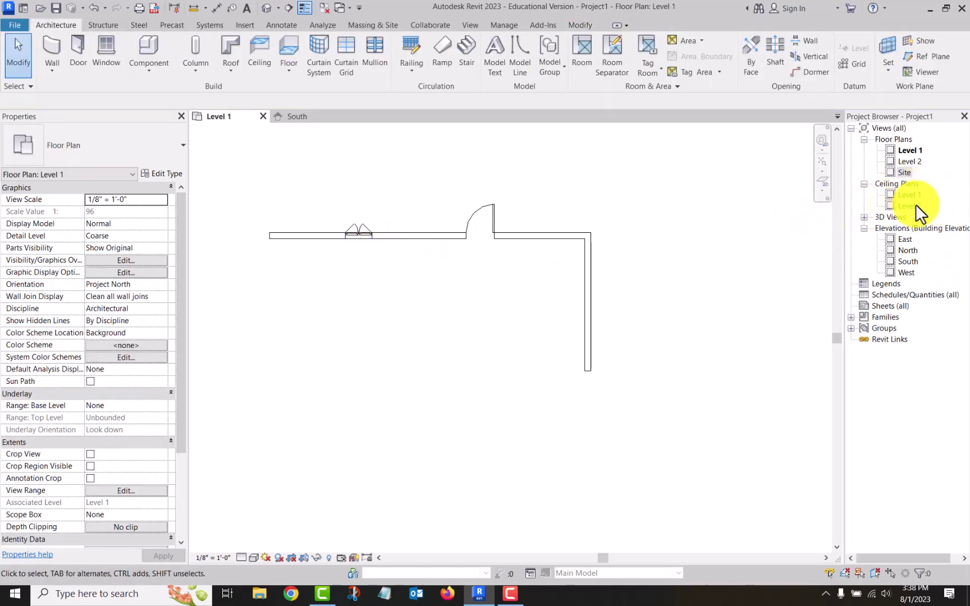
Step: Open the North elevation and centre the building to check the walls, door and window
{"action": "double_click", "coordinate": [905, 250]}
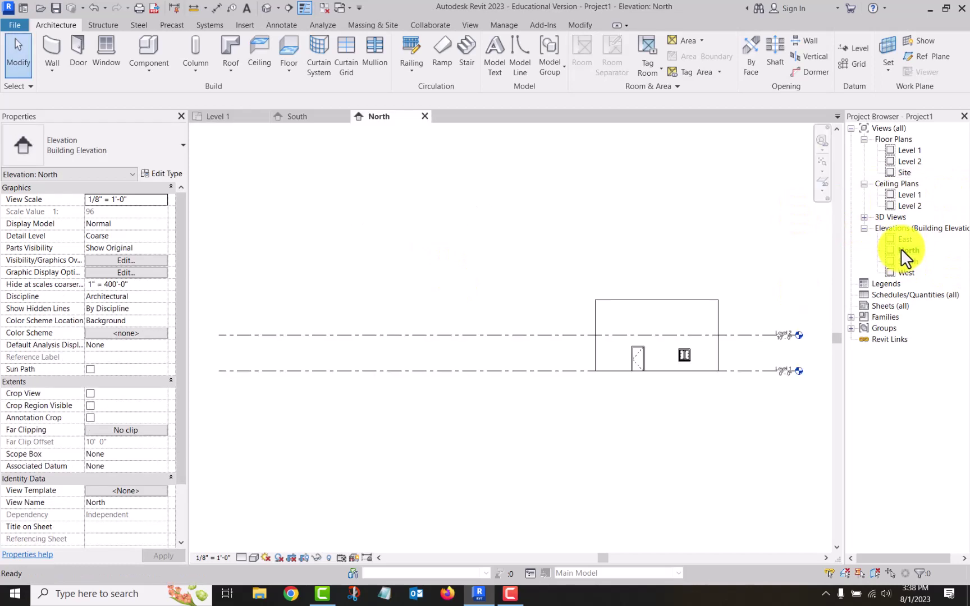
{"action": "middle_click_drag", "start_coordinate": [811, 286], "coordinate": [617, 256]}
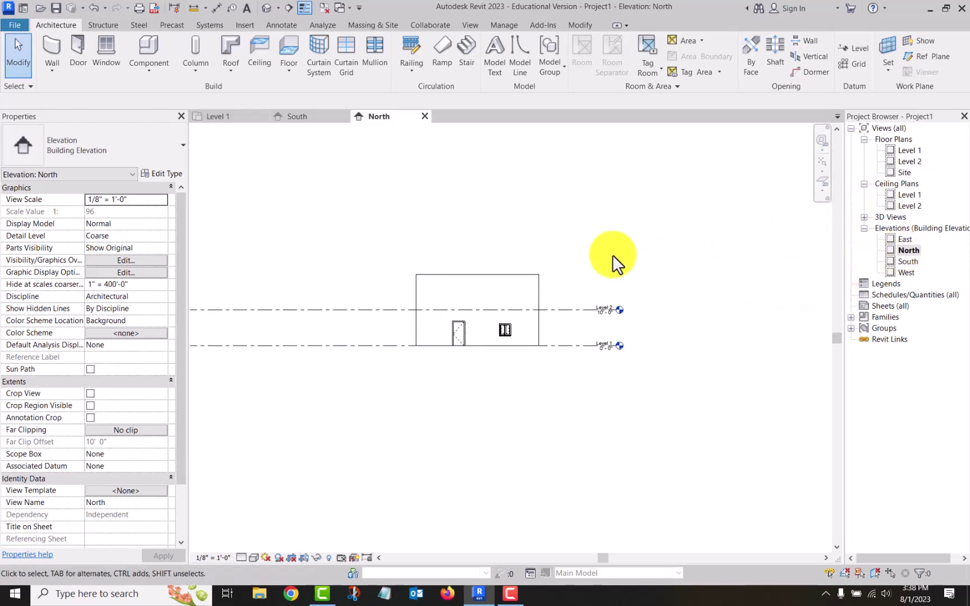
{"action": "scroll", "coordinate": [596, 256], "scroll_direction": "up", "scroll_amount": 1}
{"action": "scroll", "coordinate": [410, 370], "scroll_direction": "up", "scroll_amount": 2}
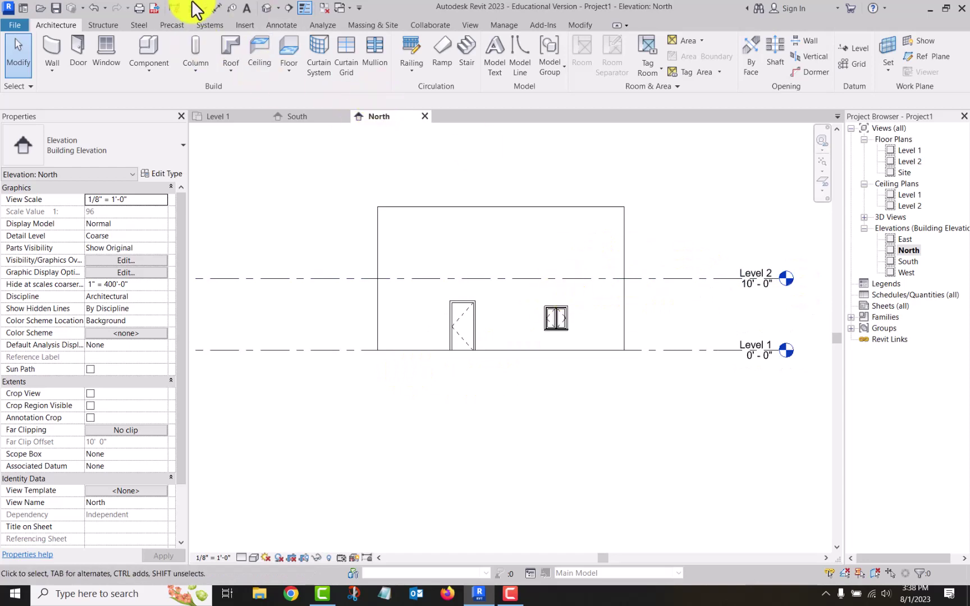
Step: Inspect the model in the Default 3D View with Shaded visual style, then return to Level 1
{"action": "left_click", "coordinate": [266, 9]}
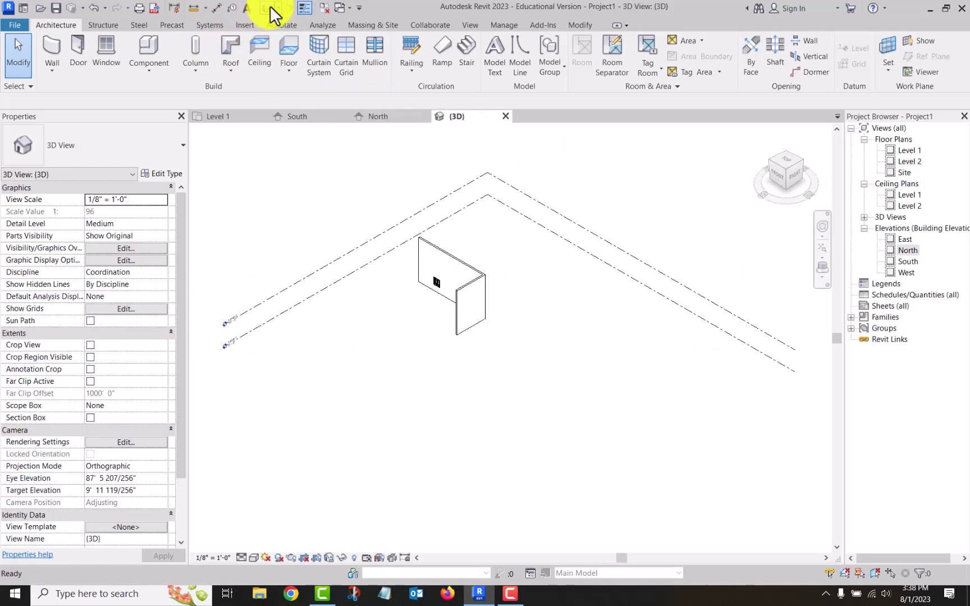
{"action": "left_click", "coordinate": [801, 162]}
{"action": "scroll", "coordinate": [614, 321], "scroll_direction": "up", "scroll_amount": 4}
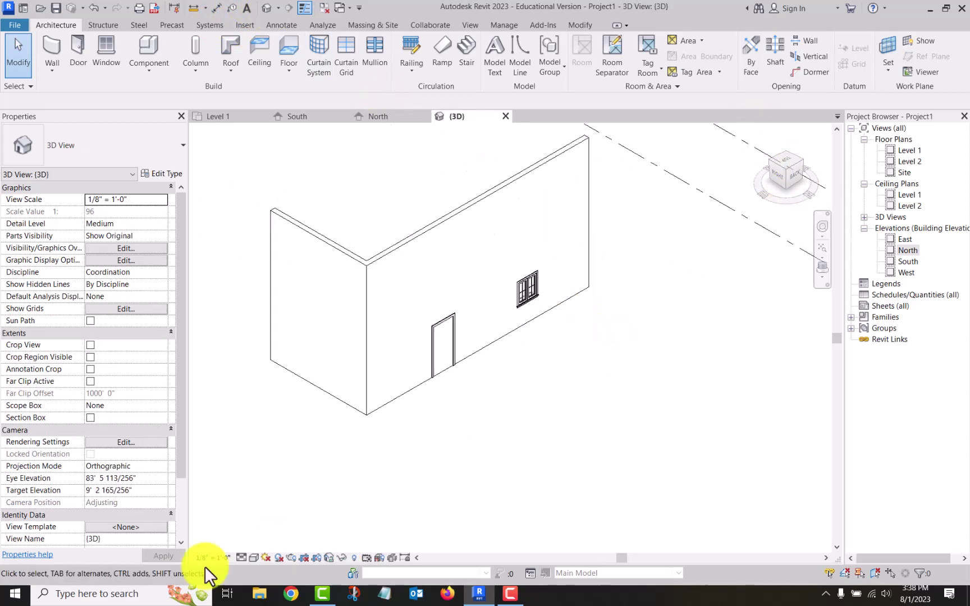
{"action": "left_click", "coordinate": [253, 557]}
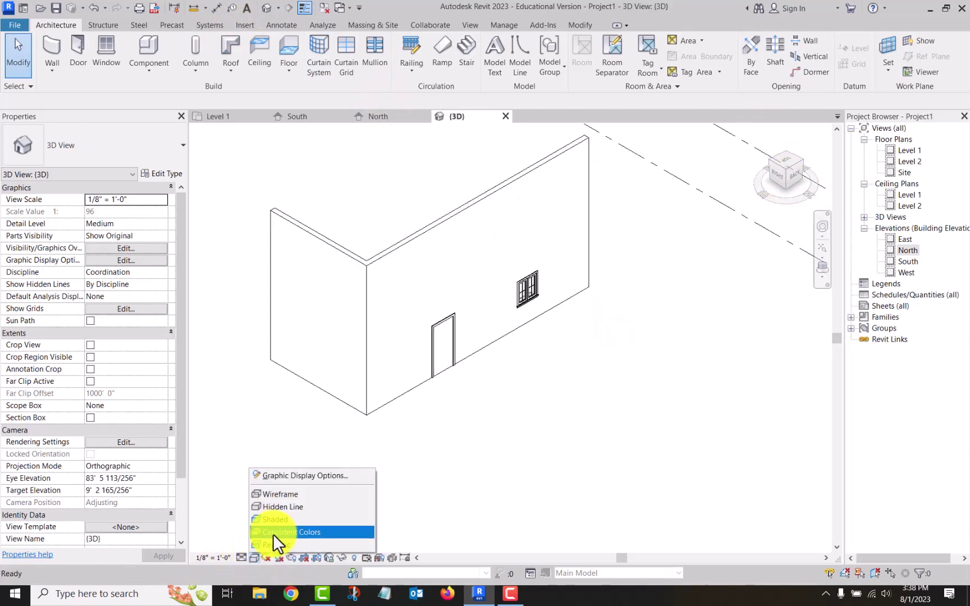
{"action": "left_click", "coordinate": [275, 520]}
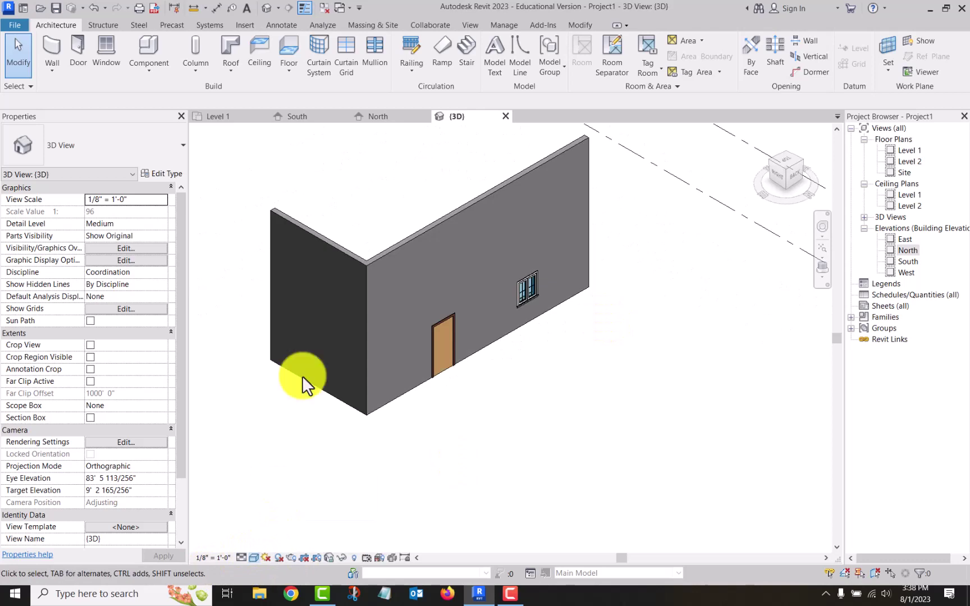
{"action": "left_click", "coordinate": [216, 117]}
{"action": "middle_click_drag", "start_coordinate": [504, 157], "coordinate": [525, 209]}
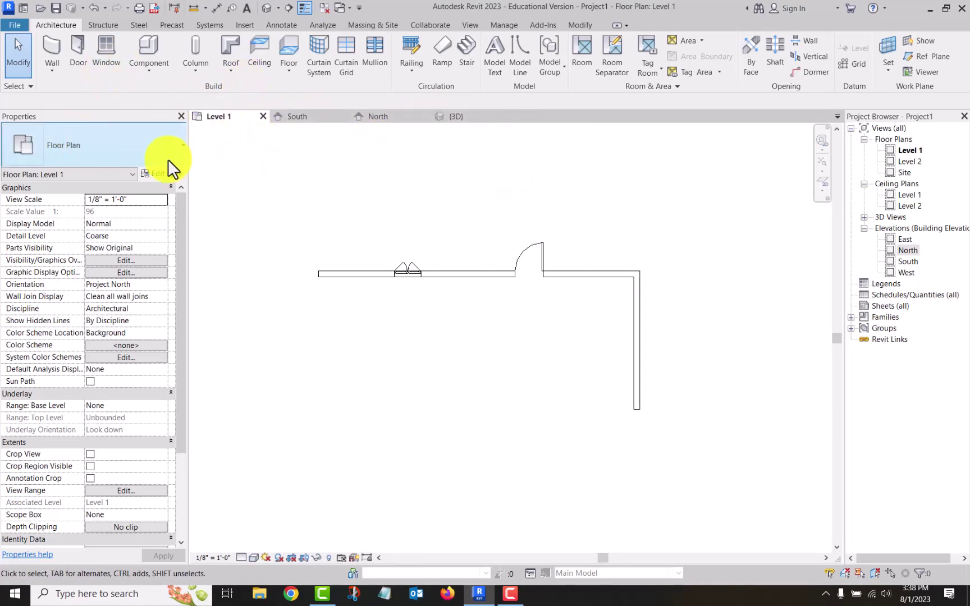
{"action": "left_click", "coordinate": [409, 263]}
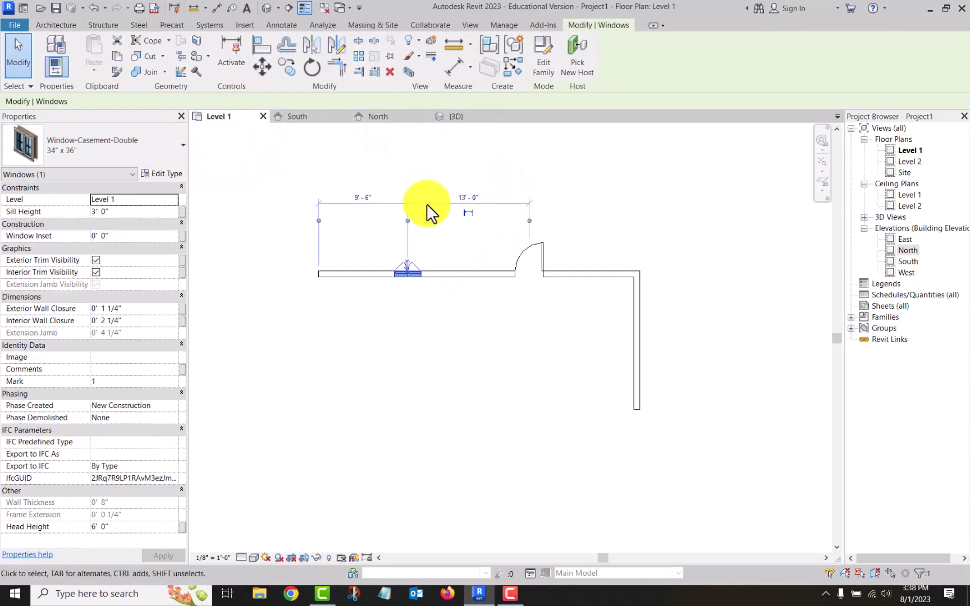
{"action": "left_click", "coordinate": [155, 152]}
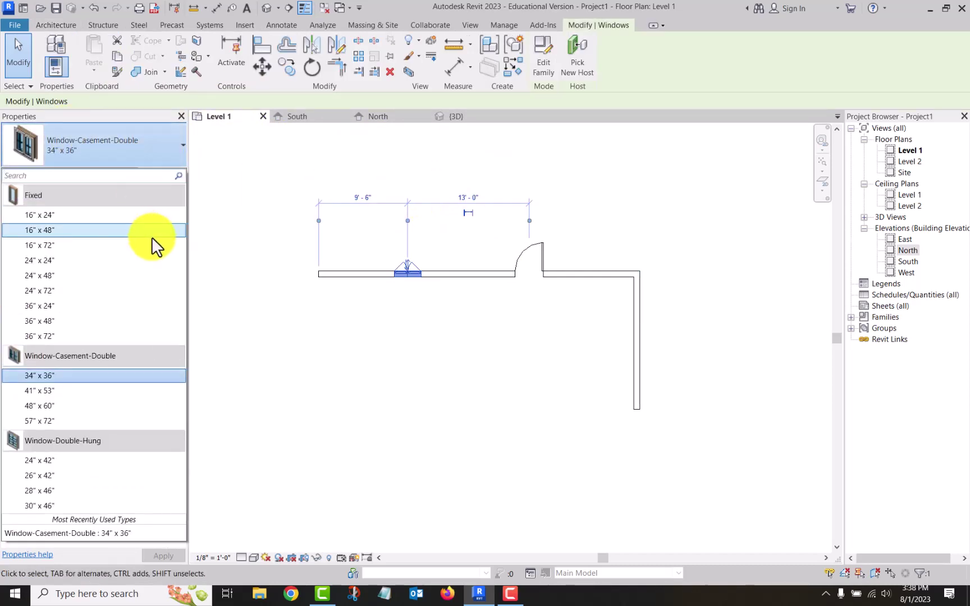
{"action": "left_click", "coordinate": [254, 359]}
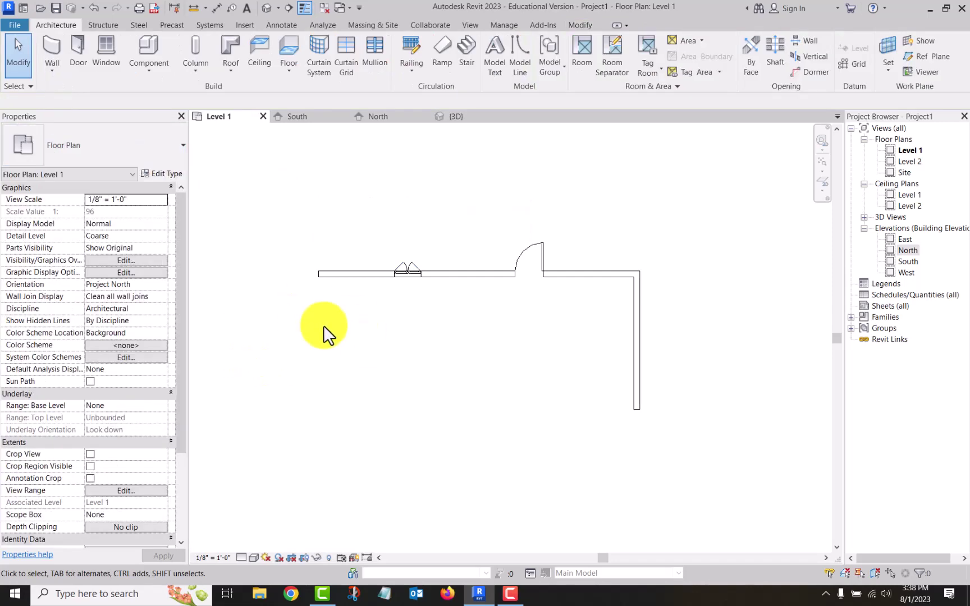
{"action": "left_click", "coordinate": [537, 243]}
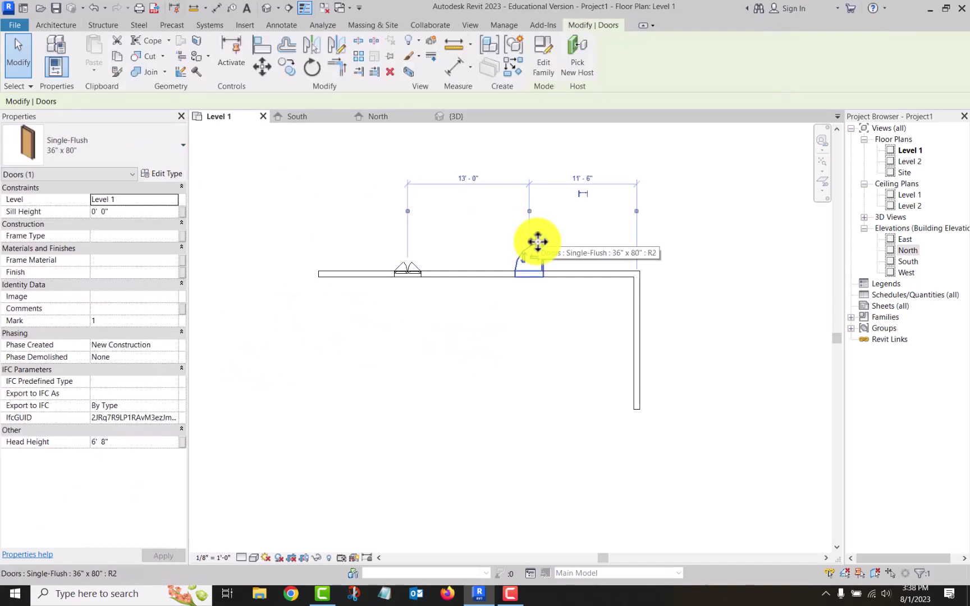
{"action": "left_click", "coordinate": [123, 146]}
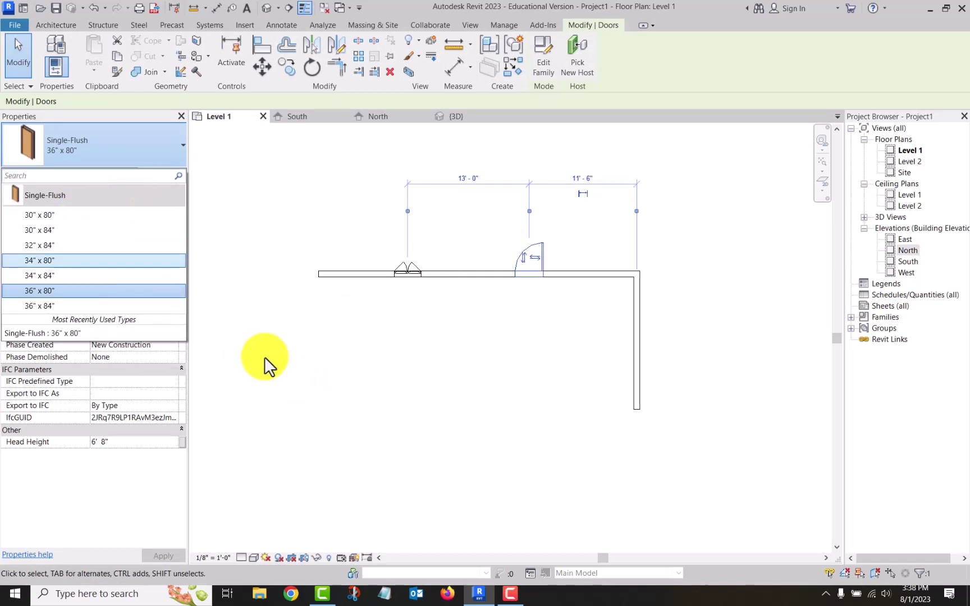
{"action": "left_click", "coordinate": [353, 383]}
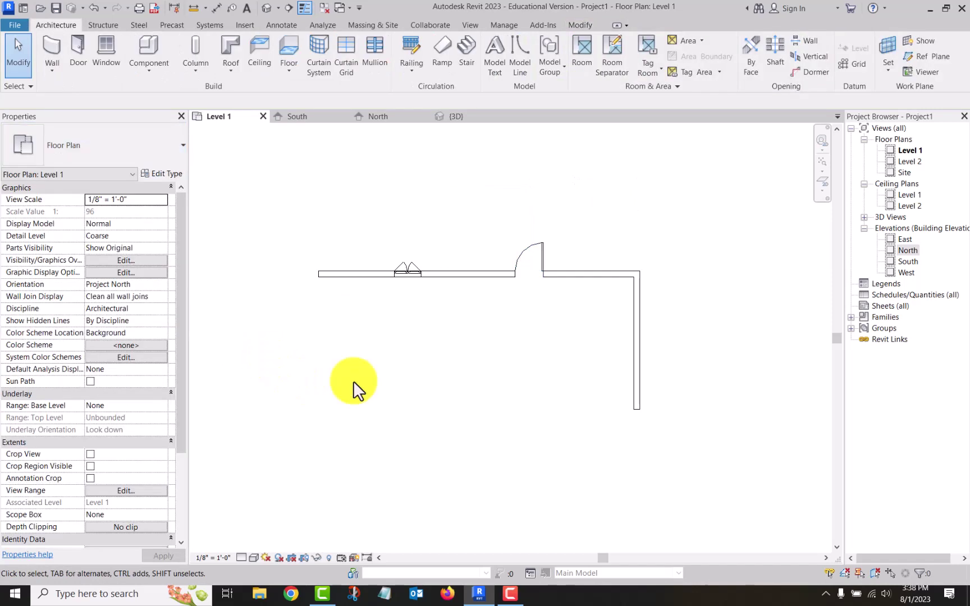
{"action": "left_click", "coordinate": [147, 43]}
{"action": "left_click", "coordinate": [123, 147]}
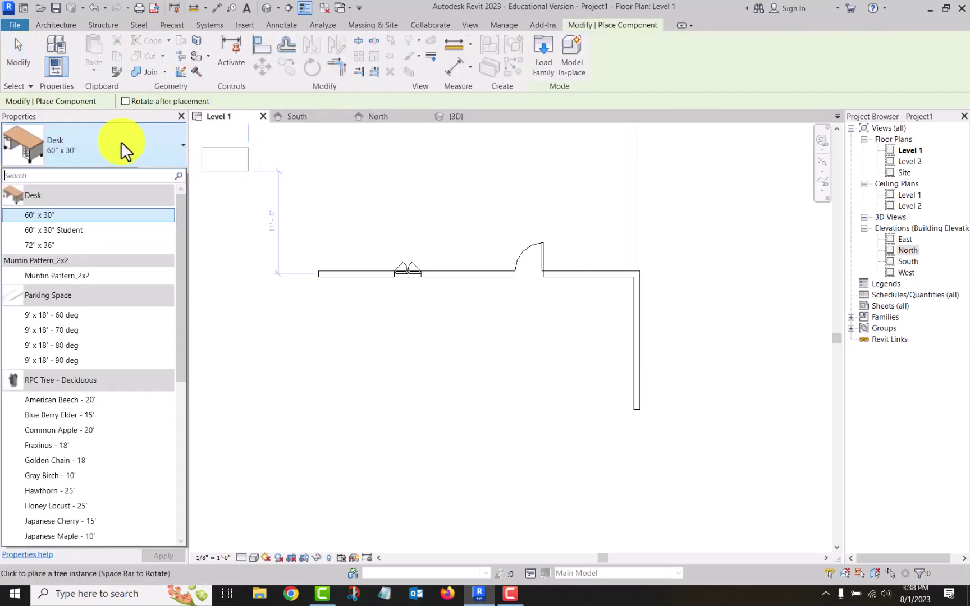
{"action": "left_click_drag", "start_coordinate": [179, 235], "coordinate": [173, 431]}
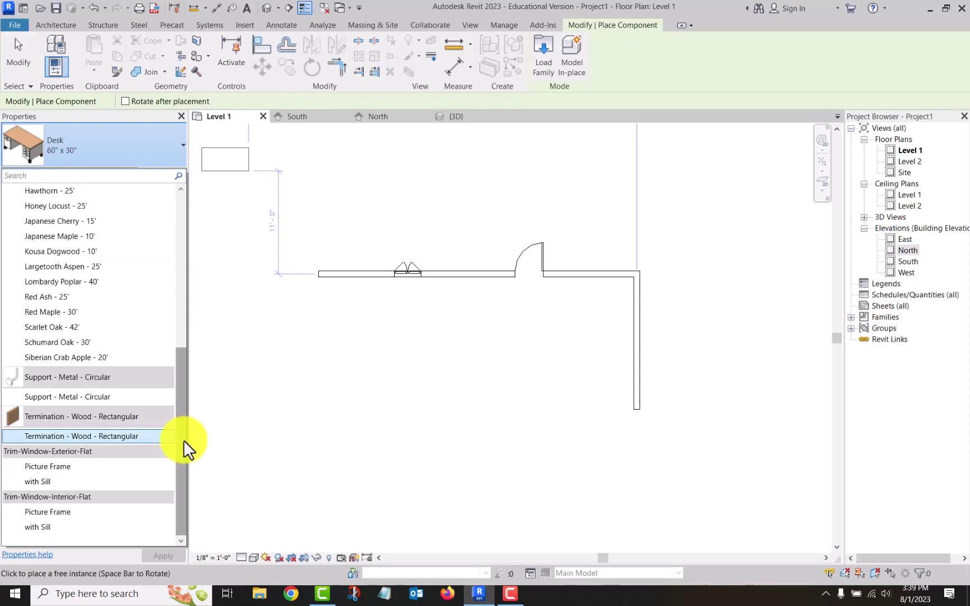
{"action": "left_click_drag", "start_coordinate": [183, 440], "coordinate": [182, 264]}
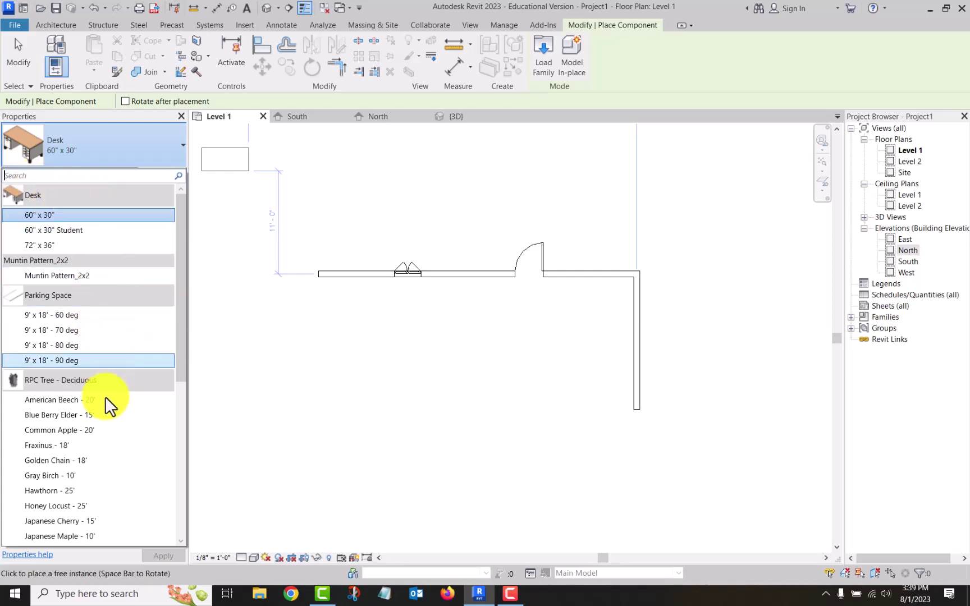
{"action": "mouse_move", "coordinate": [186, 329]}
{"action": "left_mouse_down"}
{"action": "mouse_move", "coordinate": [186, 499]}
{"action": "mouse_move", "coordinate": [190, 311]}
{"action": "left_mouse_up"}
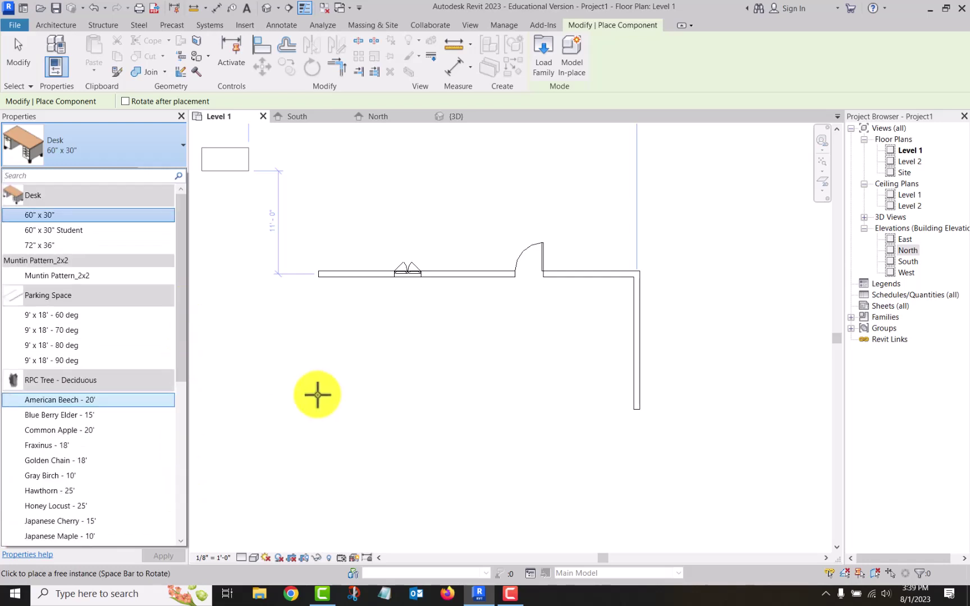
{"action": "left_click", "coordinate": [316, 392]}
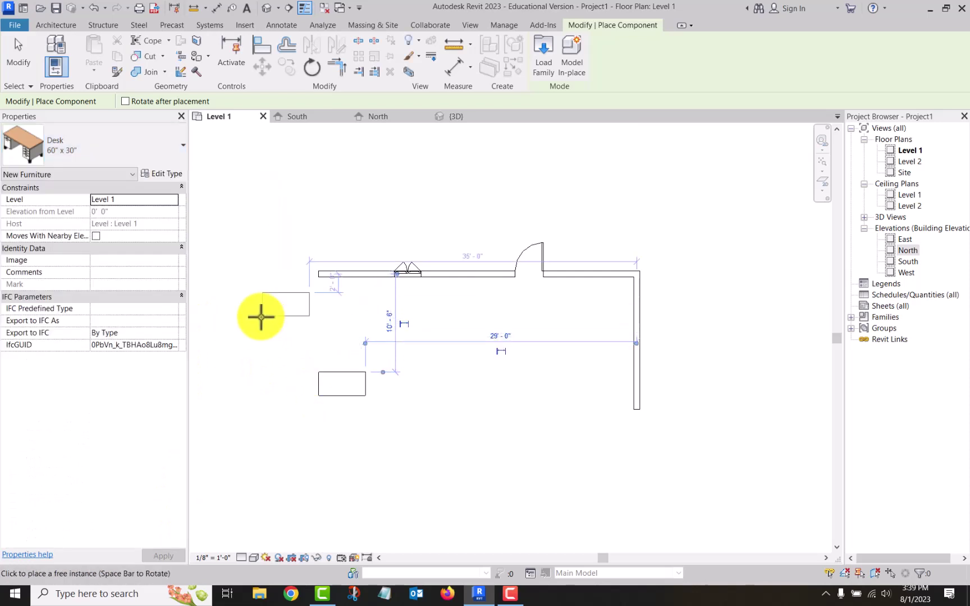
{"action": "key", "text": "Escape"}
{"action": "left_click", "coordinate": [340, 375]}
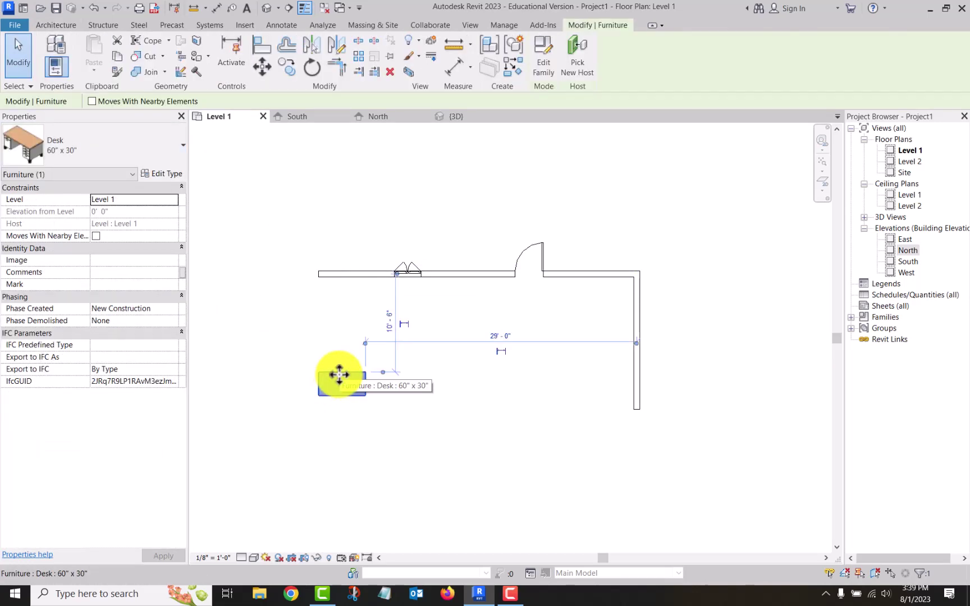
{"action": "key", "text": "Delete"}
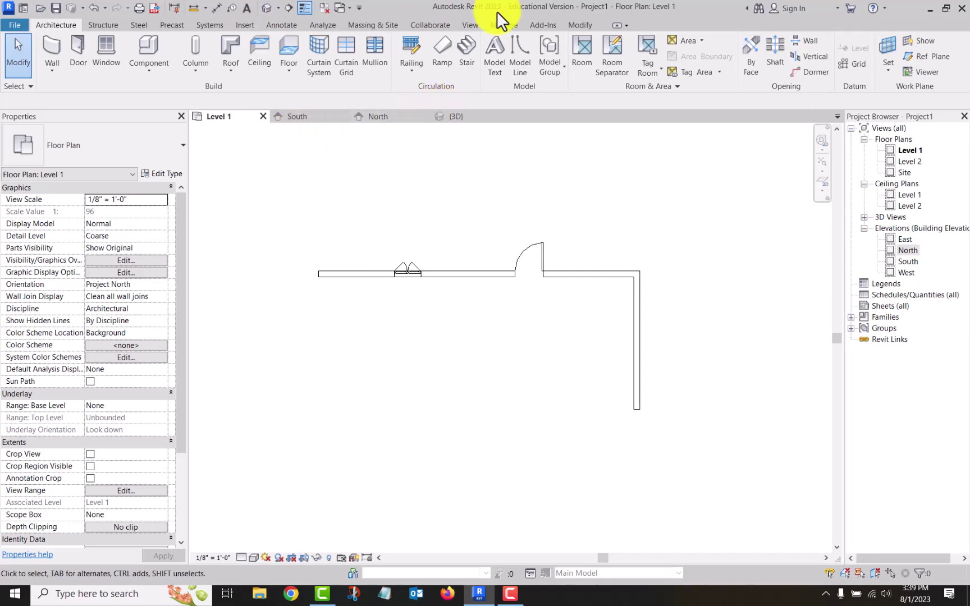
Step: Load the Bed-Standard family from the library's Furniture > Beds folder
{"action": "left_click", "coordinate": [244, 24]}
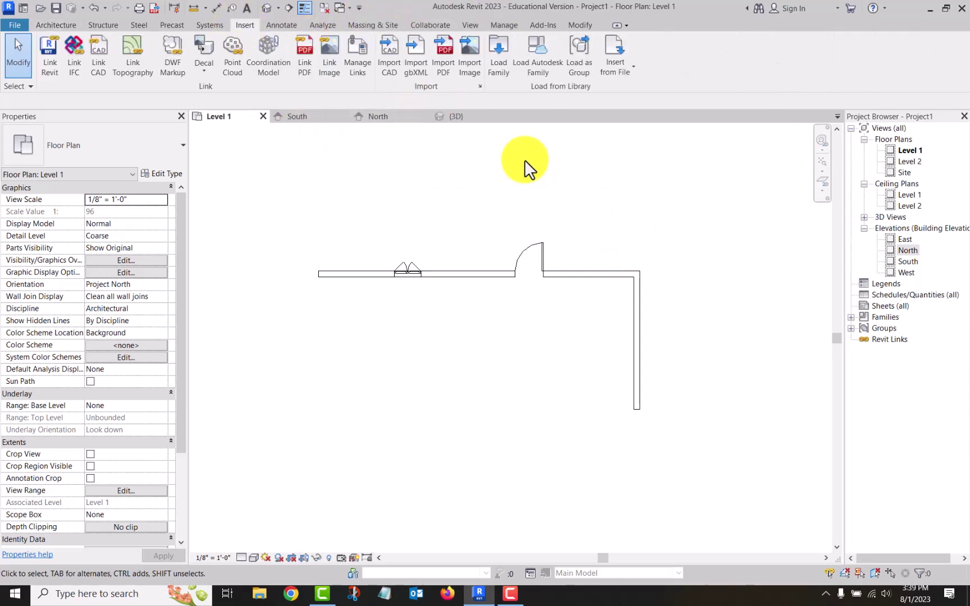
{"action": "left_click", "coordinate": [496, 43]}
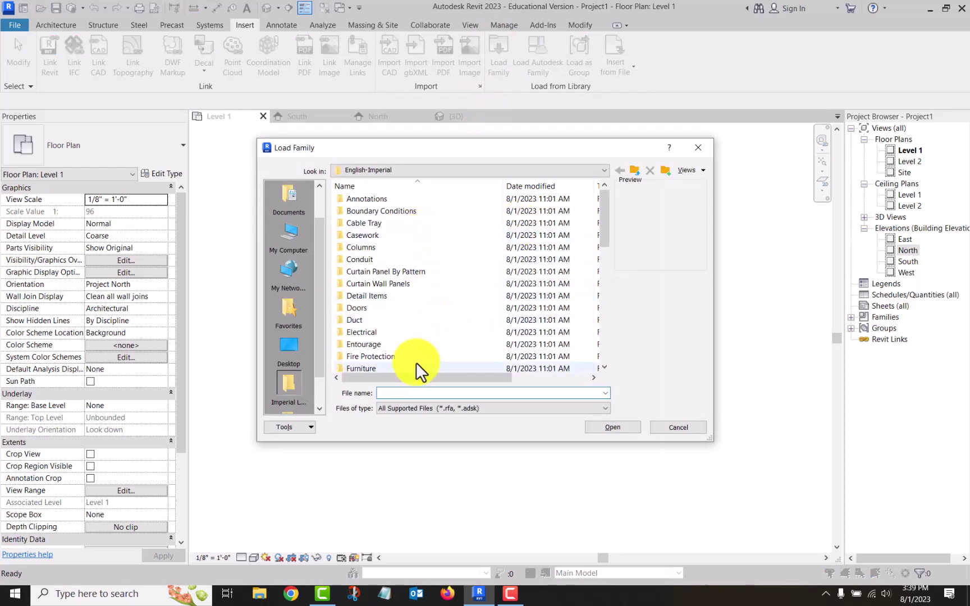
{"action": "mouse_move", "coordinate": [404, 369]}
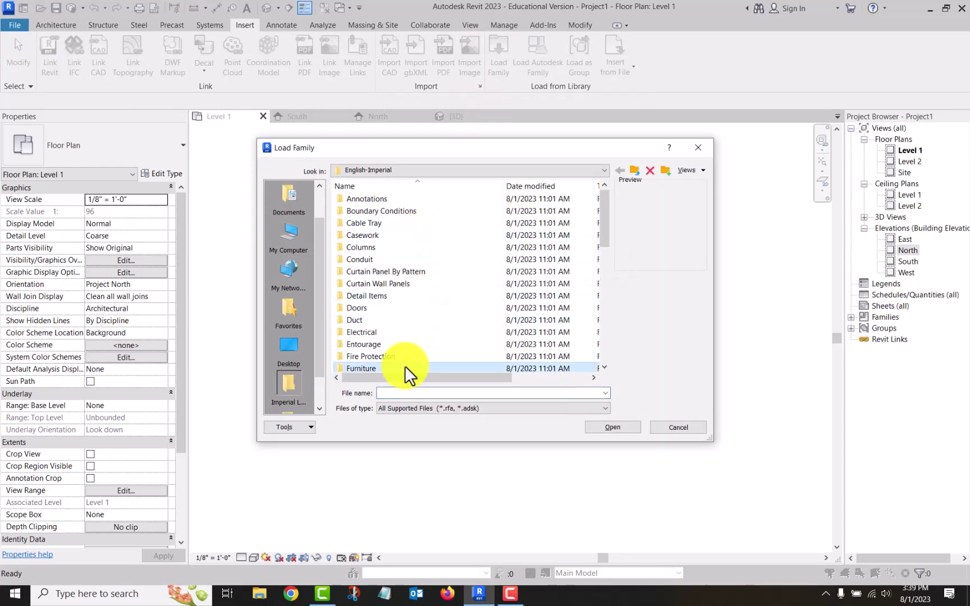
{"action": "double_click", "coordinate": [405, 368]}
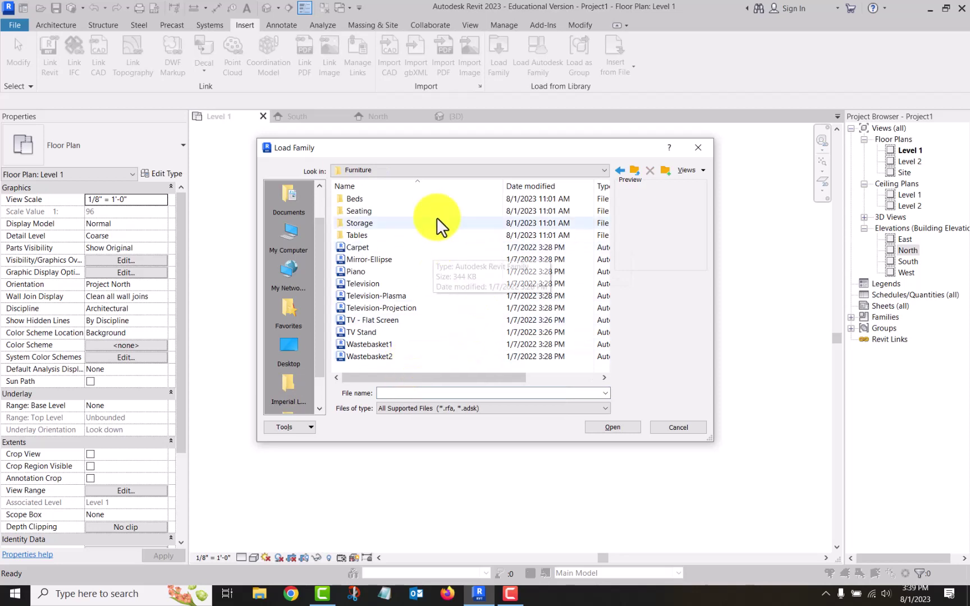
{"action": "mouse_move", "coordinate": [422, 234]}
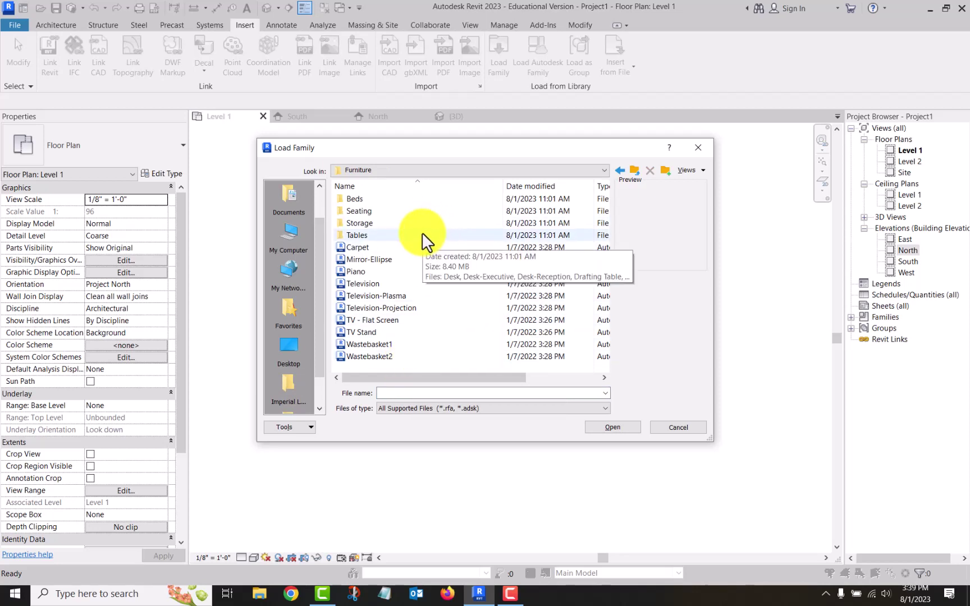
{"action": "left_click", "coordinate": [425, 197]}
{"action": "double_click", "coordinate": [425, 198]}
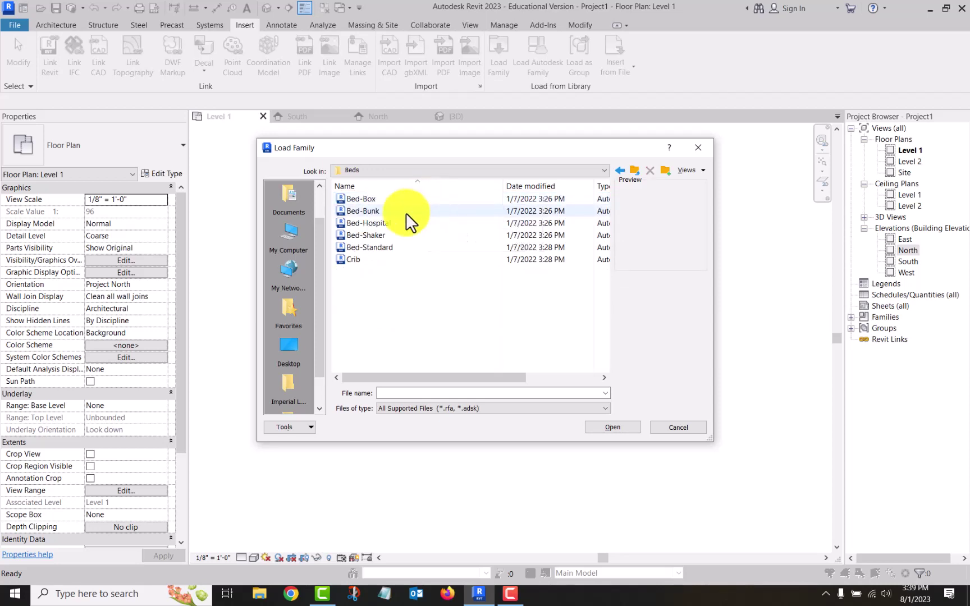
{"action": "left_click", "coordinate": [374, 245]}
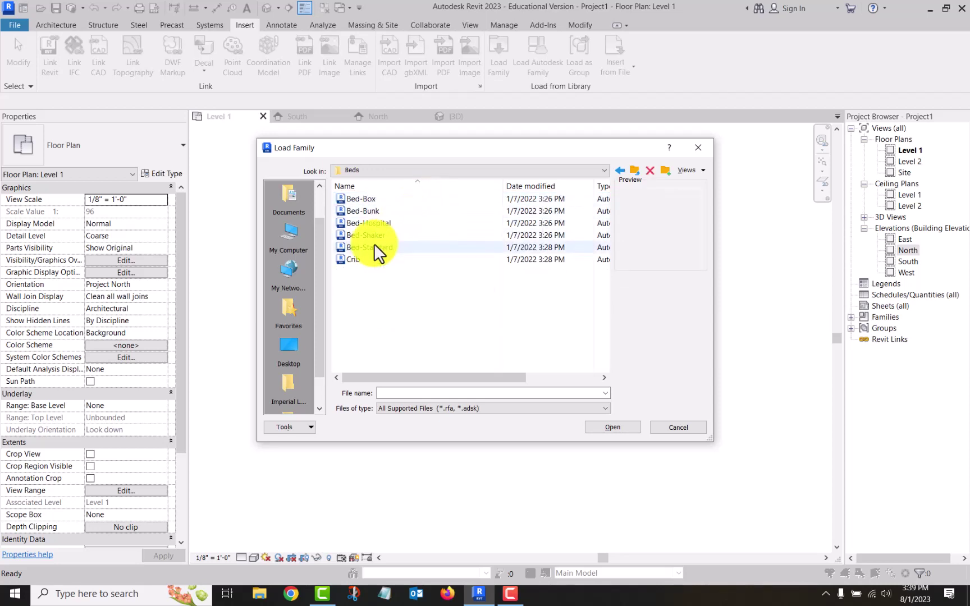
{"action": "left_click", "coordinate": [617, 426]}
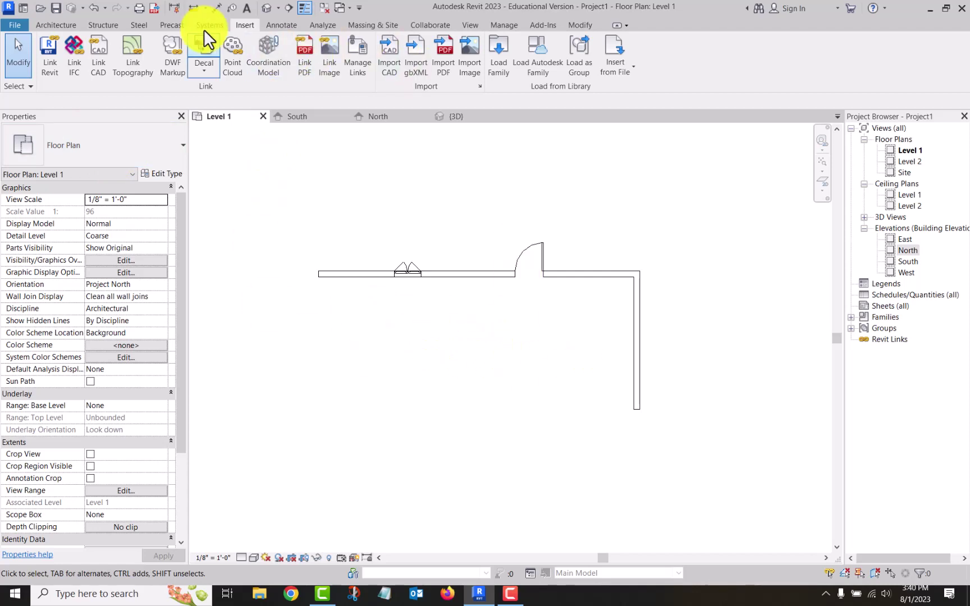
Step: Load copies of the Crib and Bed-Shaker families plus Bed-Bunk from the Beds folder
{"action": "left_click", "coordinate": [496, 43]}
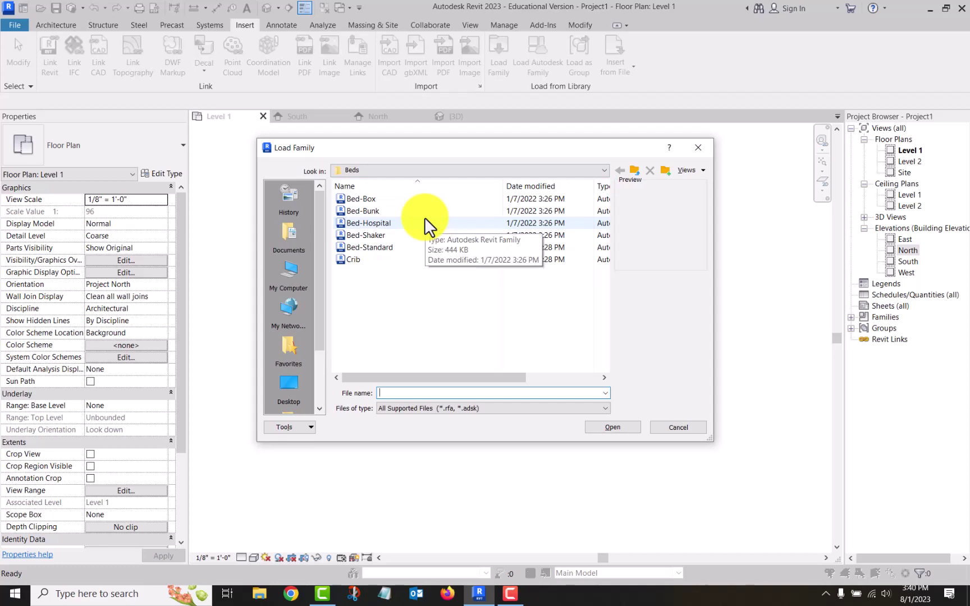
{"action": "left_click", "coordinate": [374, 259]}
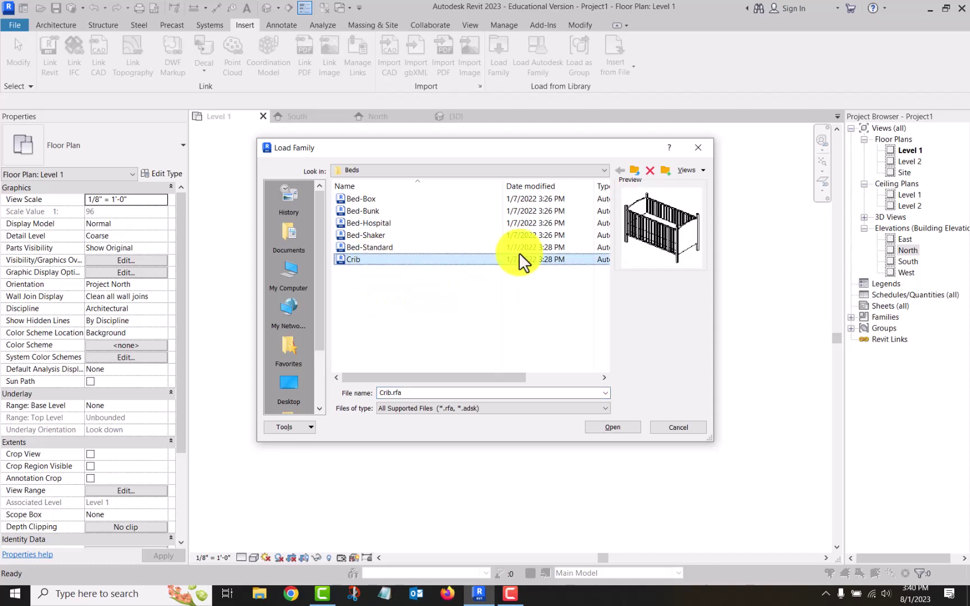
{"action": "left_click", "coordinate": [376, 237], "text": "ctrl"}
{"action": "key", "text": "ctrl+c"}
{"action": "key", "text": "ctrl+v"}
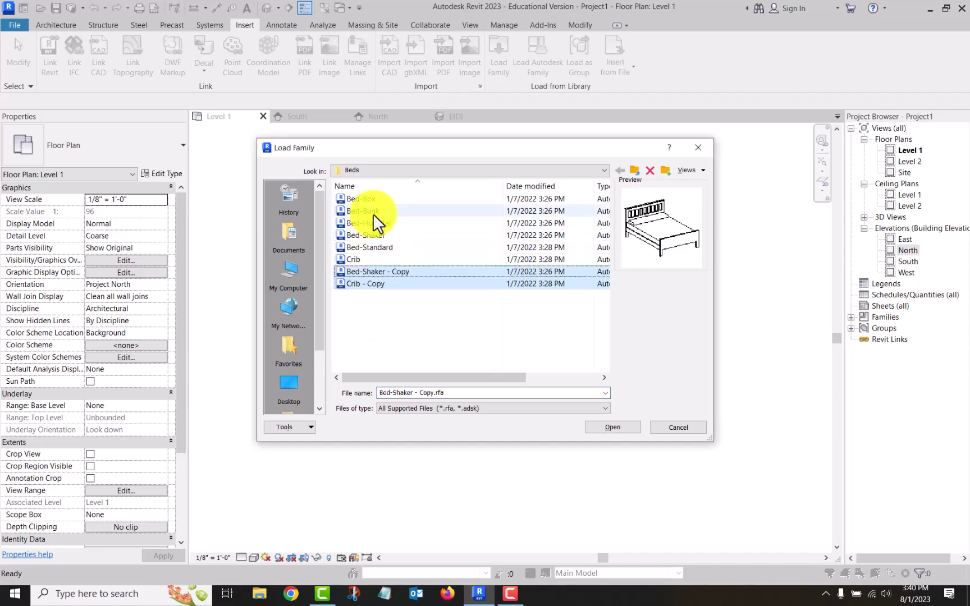
{"action": "left_click", "coordinate": [375, 212], "text": "ctrl"}
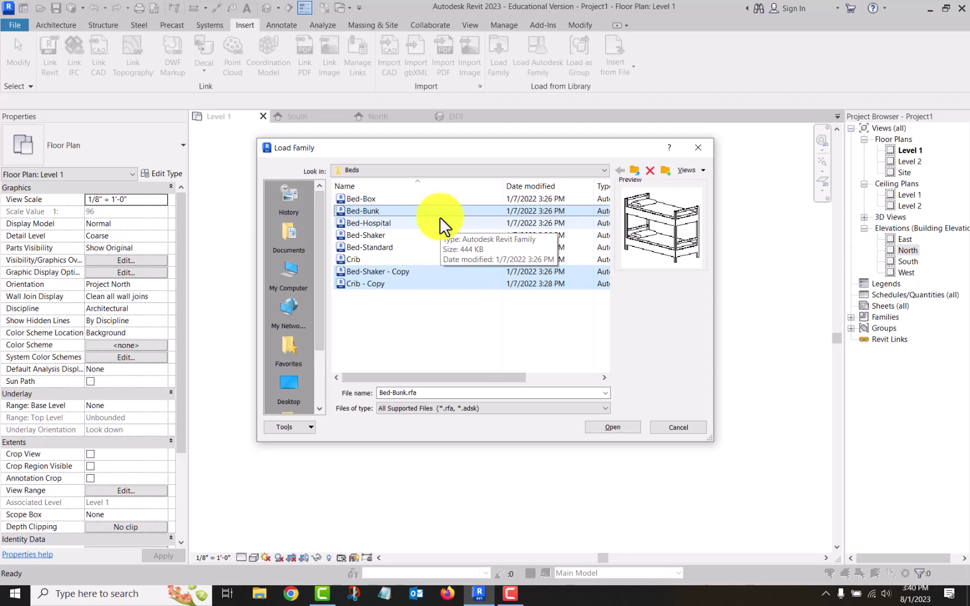
{"action": "left_click", "coordinate": [622, 426]}
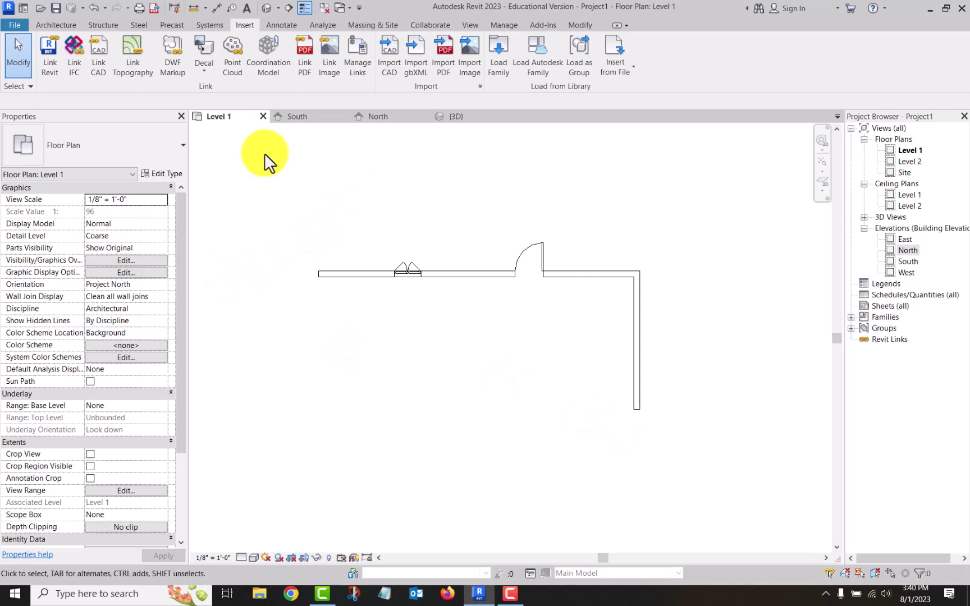
Step: Place two Bed-Shaker - Copy Queen 62" x 83" beds side by side below the top wall
{"action": "left_click", "coordinate": [52, 24]}
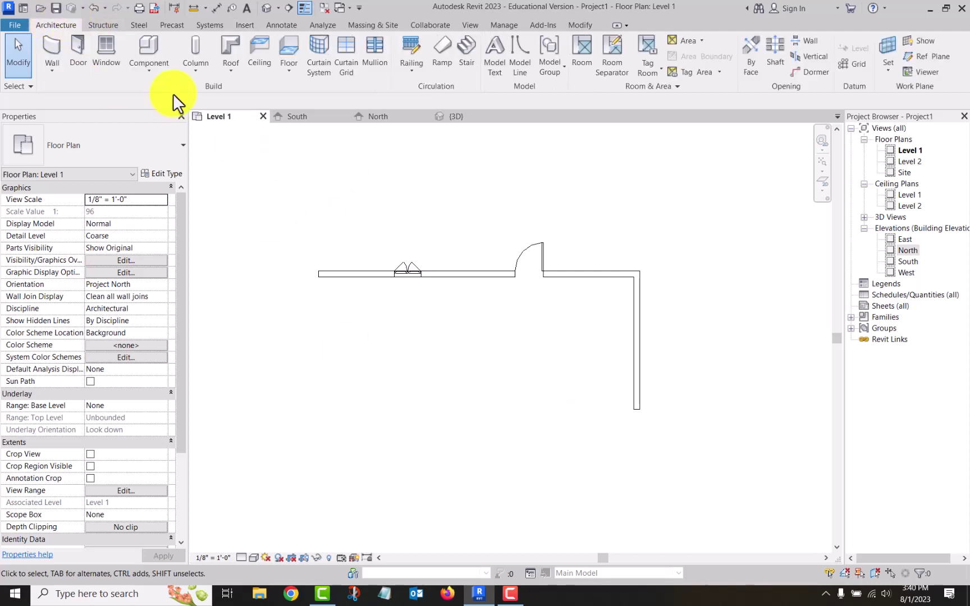
{"action": "left_click", "coordinate": [150, 46]}
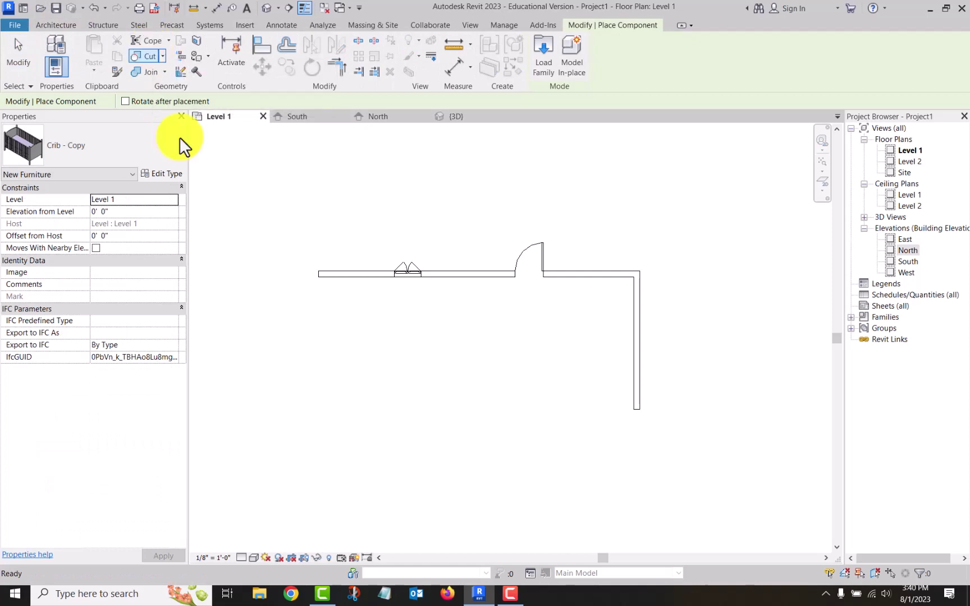
{"action": "left_click", "coordinate": [142, 146]}
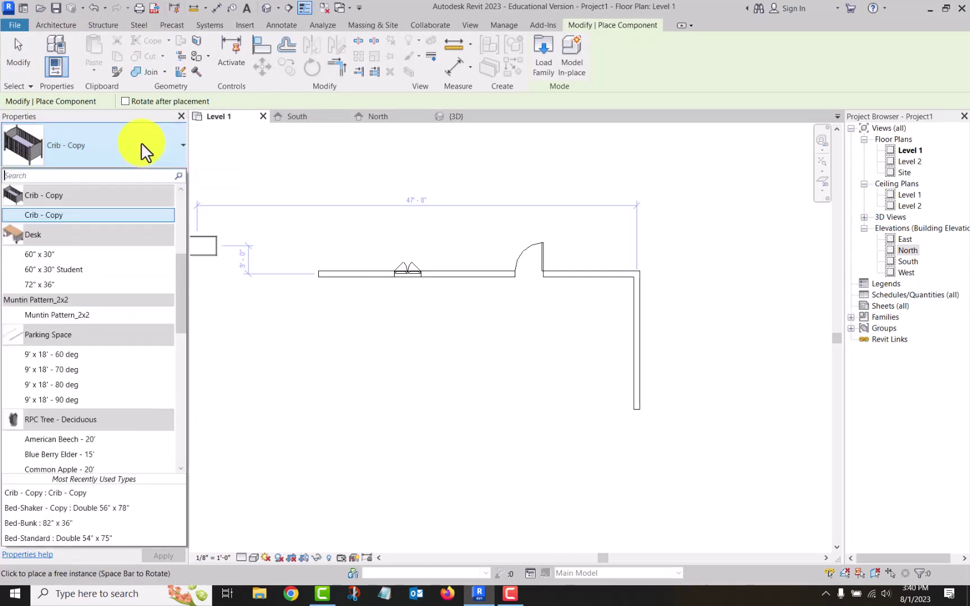
{"action": "left_click_drag", "start_coordinate": [178, 288], "coordinate": [184, 218]}
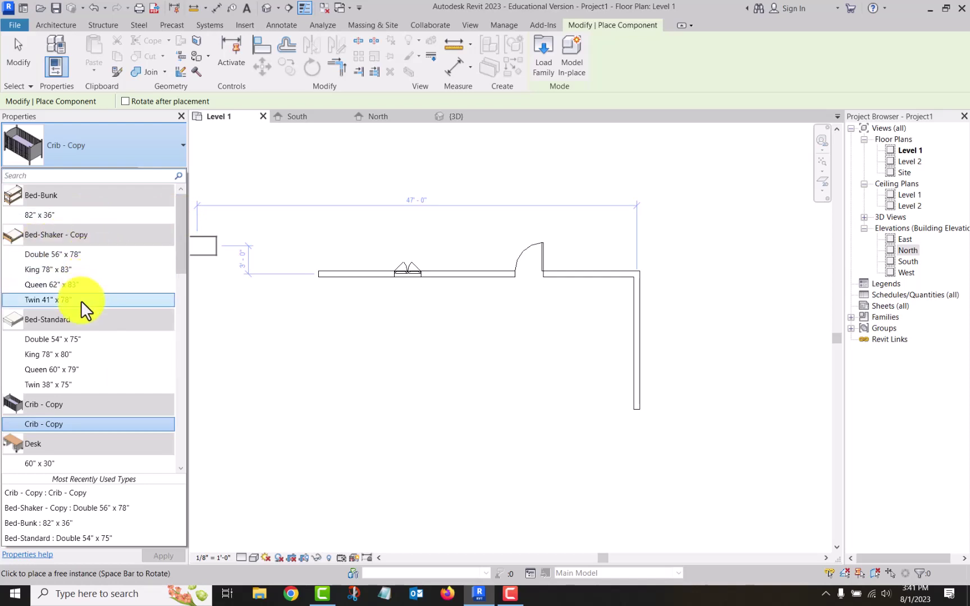
{"action": "left_click", "coordinate": [76, 285]}
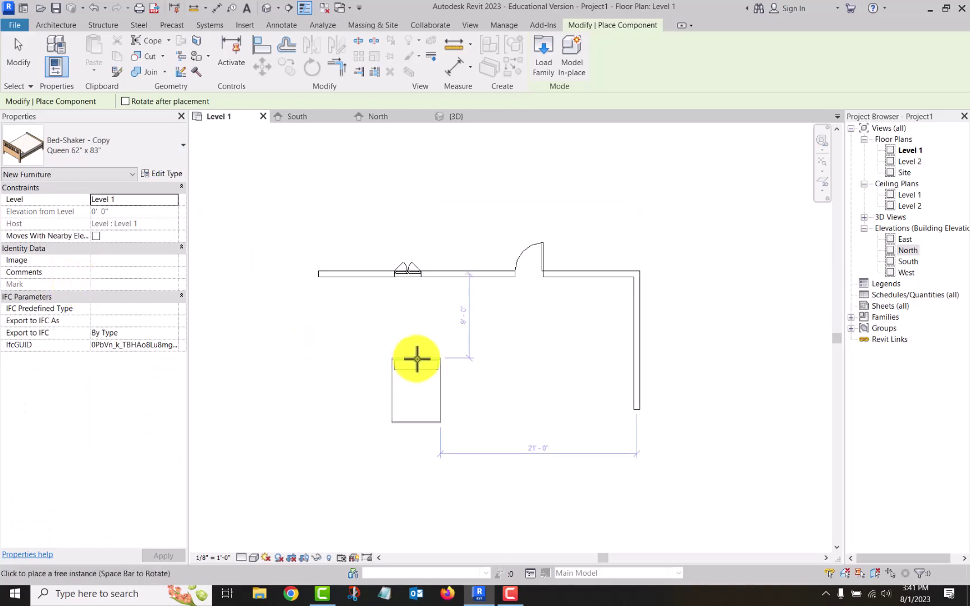
{"action": "left_click", "coordinate": [383, 298]}
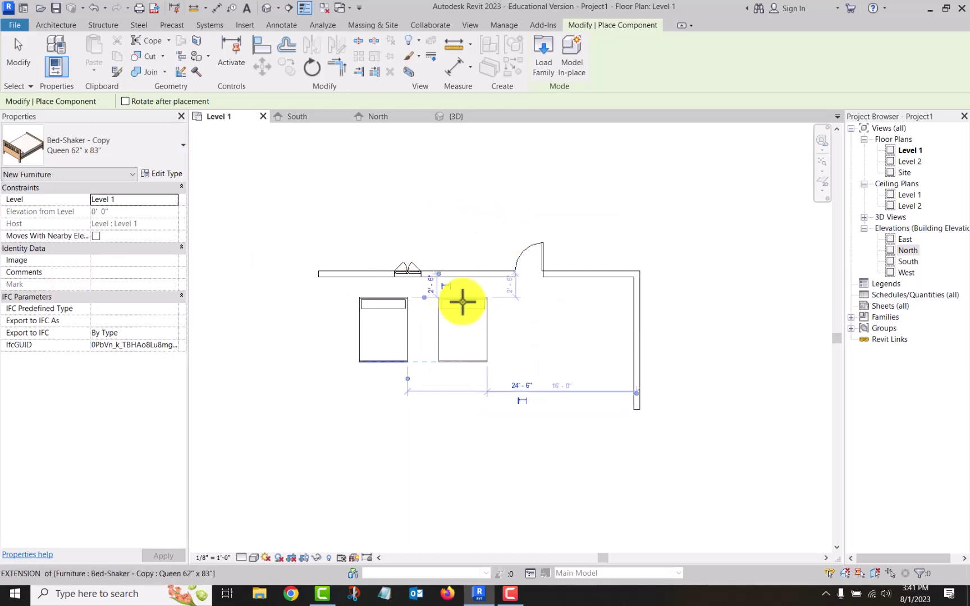
{"action": "left_click", "coordinate": [463, 301]}
{"action": "right_click", "coordinate": [449, 220]}
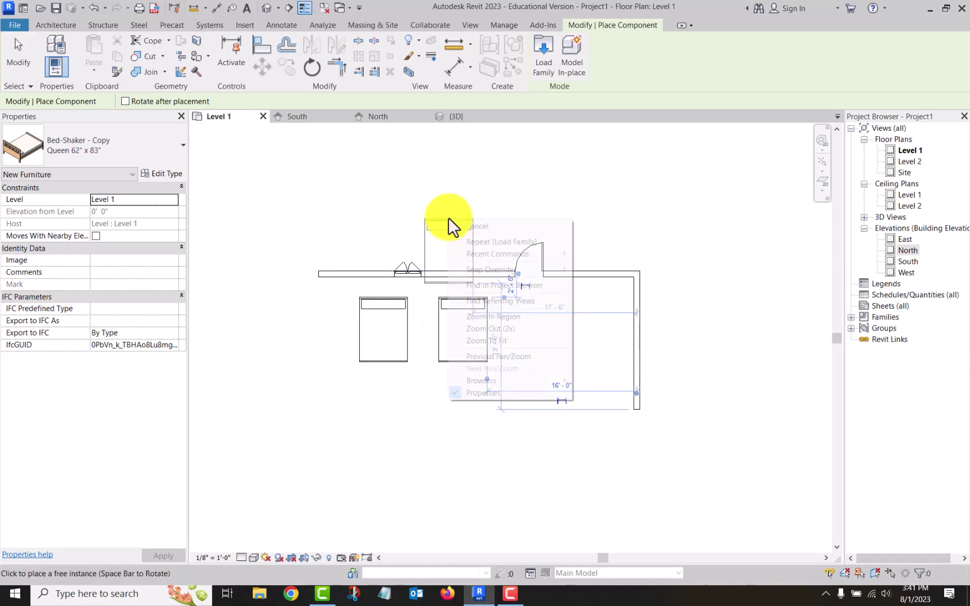
{"action": "key", "text": "Escape"}
{"action": "right_click", "coordinate": [418, 203]}
{"action": "left_click", "coordinate": [450, 209]}
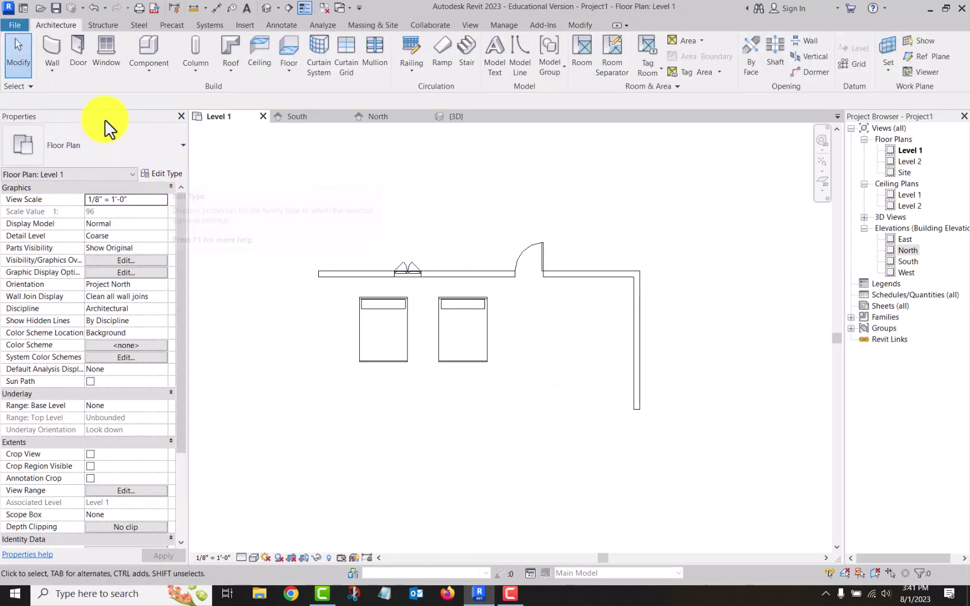
Step: Place a Crib - Copy, rotated to lie horizontally, to the right of the queen beds
{"action": "left_click", "coordinate": [149, 45]}
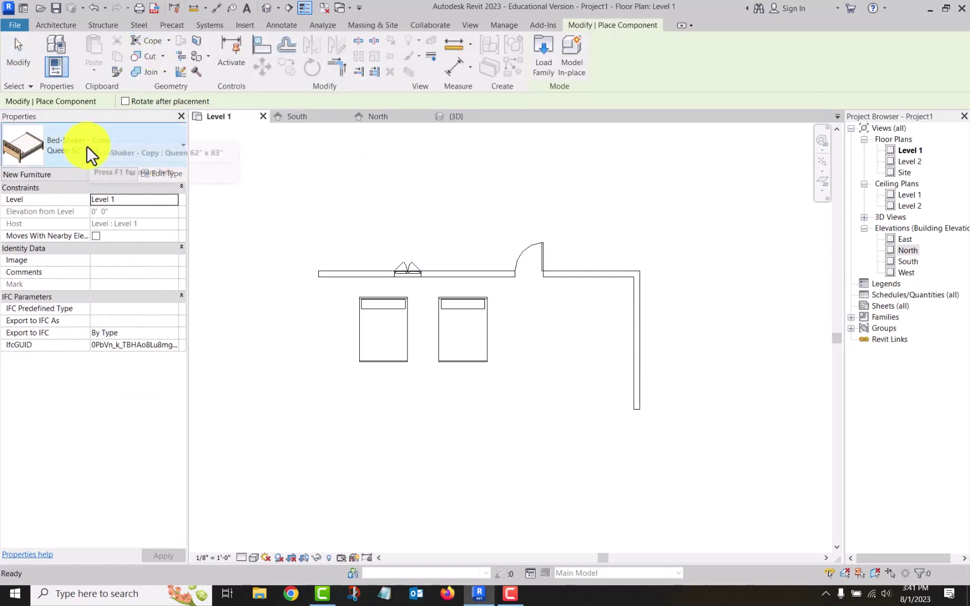
{"action": "left_click", "coordinate": [113, 144]}
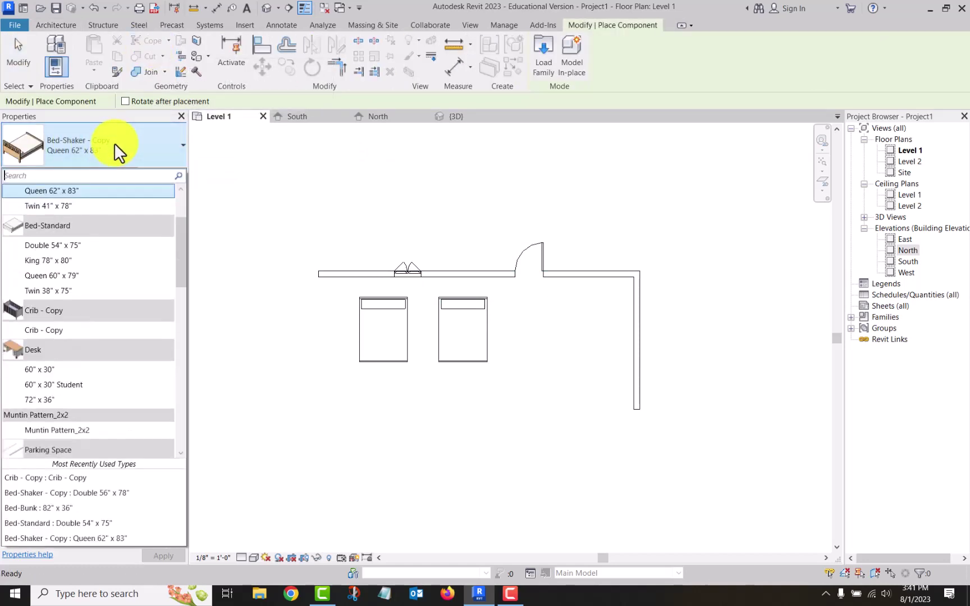
{"action": "left_click", "coordinate": [50, 330]}
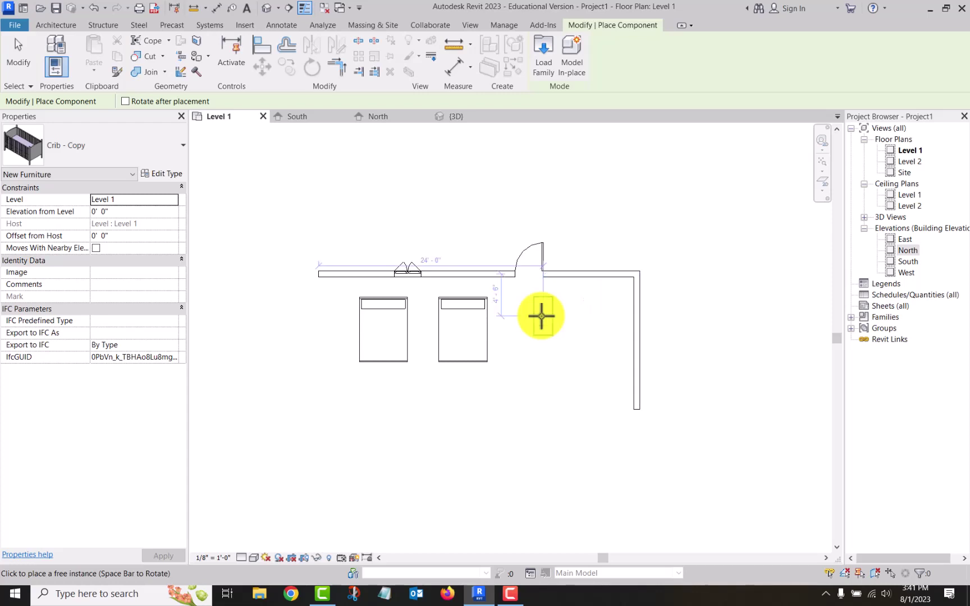
{"action": "key", "text": "space"}
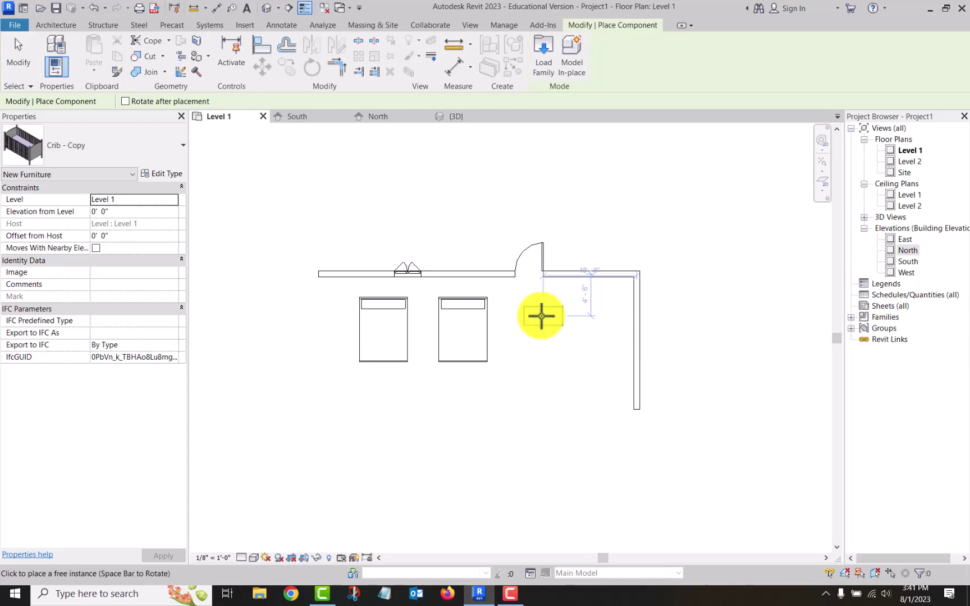
{"action": "left_click", "coordinate": [543, 316]}
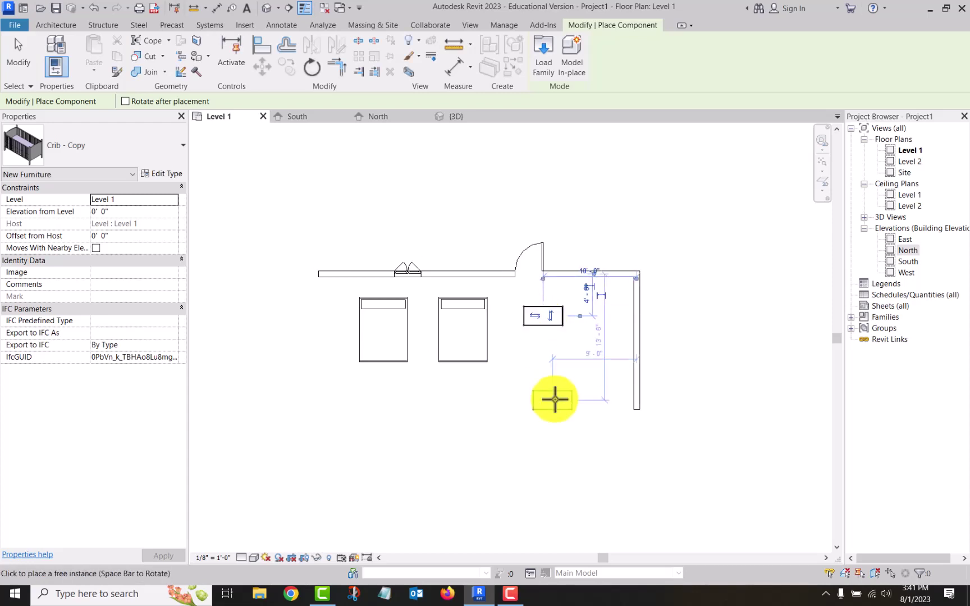
{"action": "key", "text": "Escape"}
{"action": "key", "text": "Escape"}
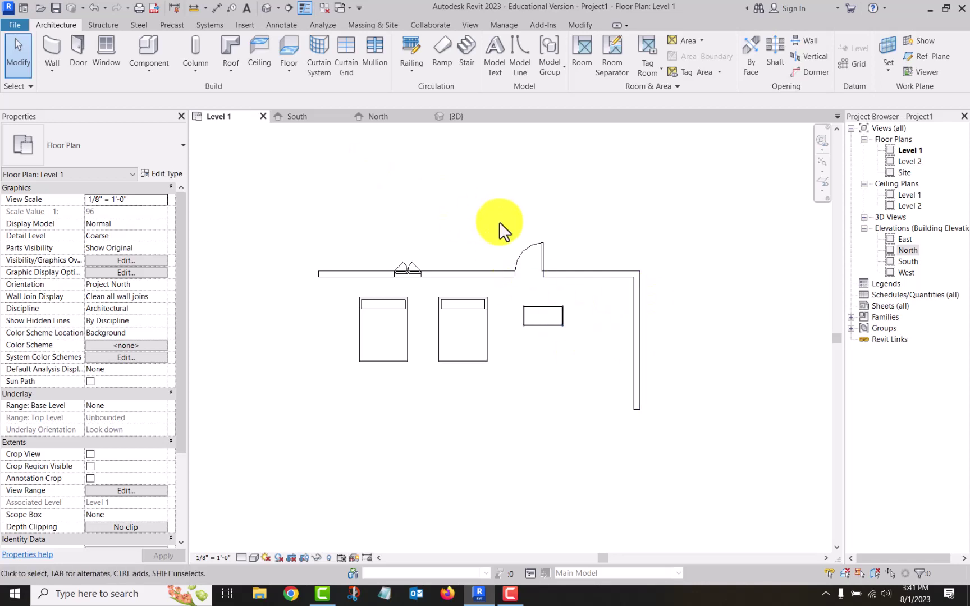
{"action": "left_click", "coordinate": [457, 116]}
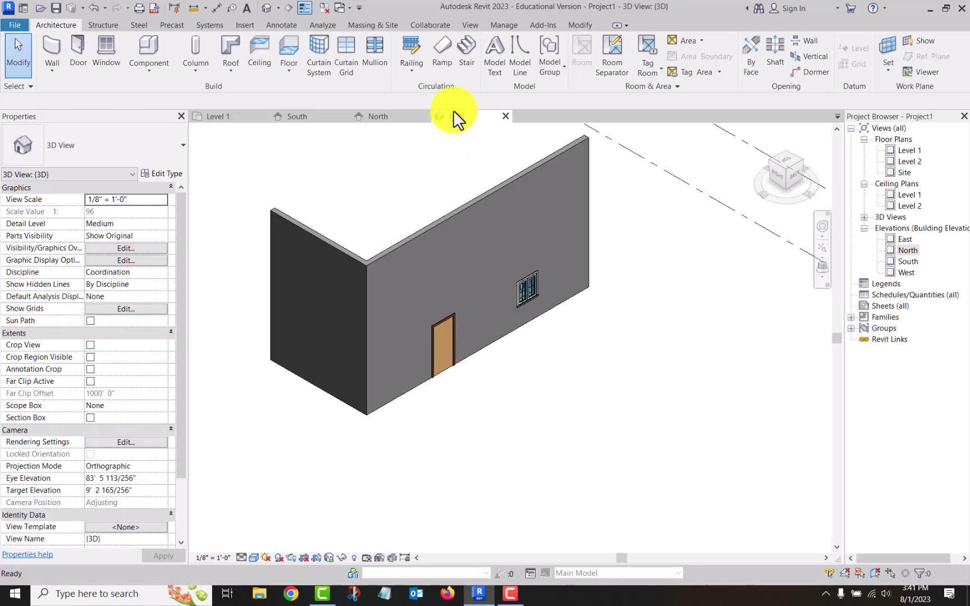
{"action": "left_click", "coordinate": [764, 132]}
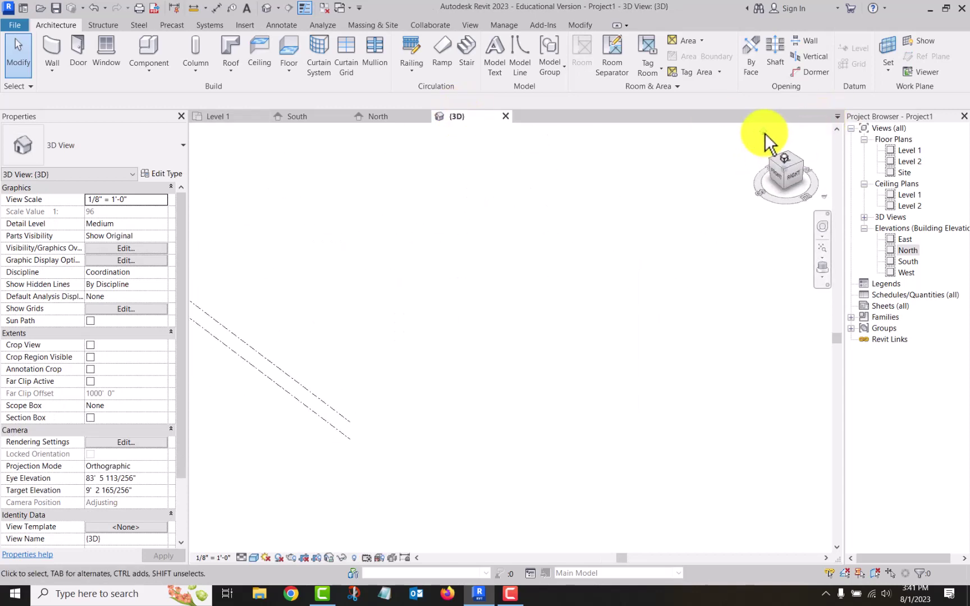
{"action": "scroll", "coordinate": [427, 303], "scroll_direction": "up", "scroll_amount": 5}
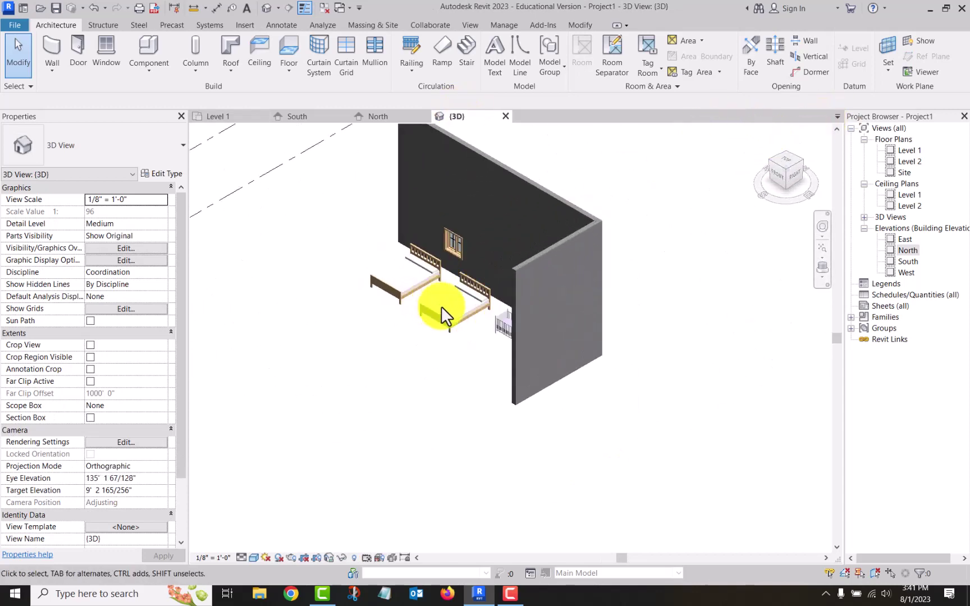
{"action": "scroll", "coordinate": [471, 393], "scroll_direction": "down", "scroll_amount": 2}
{"action": "scroll", "coordinate": [548, 425], "scroll_direction": "up", "scroll_amount": 2}
{"action": "mouse_move", "coordinate": [554, 431]}
{"action": "middle_mouse_down"}
{"action": "mouse_move", "coordinate": [559, 467]}
{"action": "mouse_move", "coordinate": [589, 478]}
{"action": "mouse_move", "coordinate": [557, 452]}
{"action": "middle_mouse_up"}
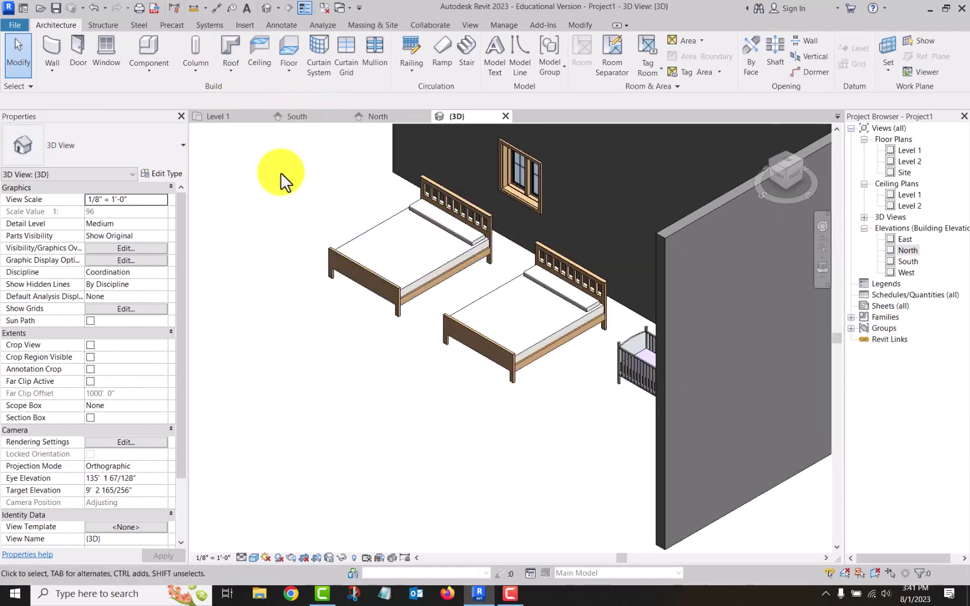
{"action": "left_click", "coordinate": [218, 115]}
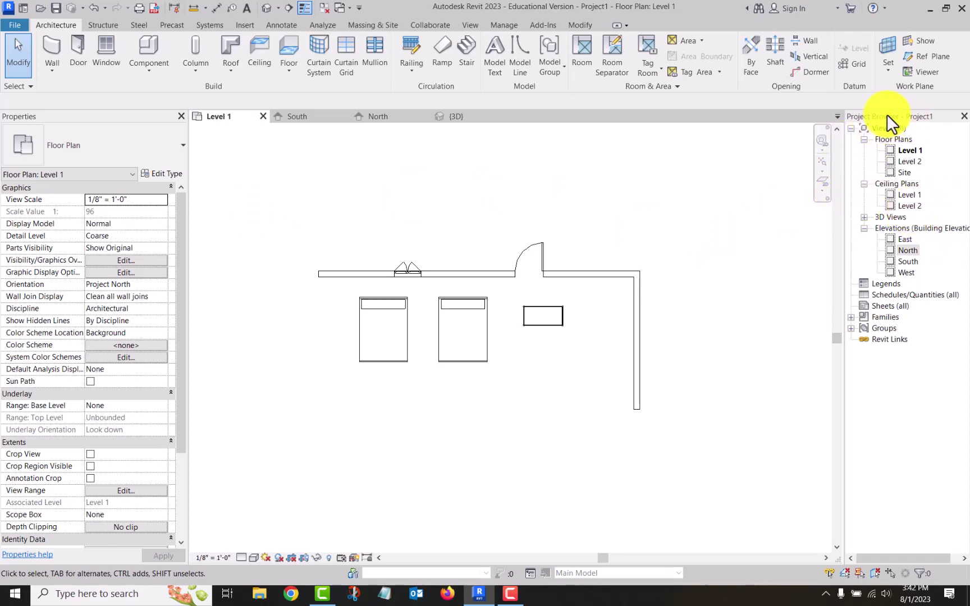
Step: Place a Bed-Bunk 82" x 36" below the crib from the Project Browser's Furniture families
{"action": "left_click", "coordinate": [852, 316]}
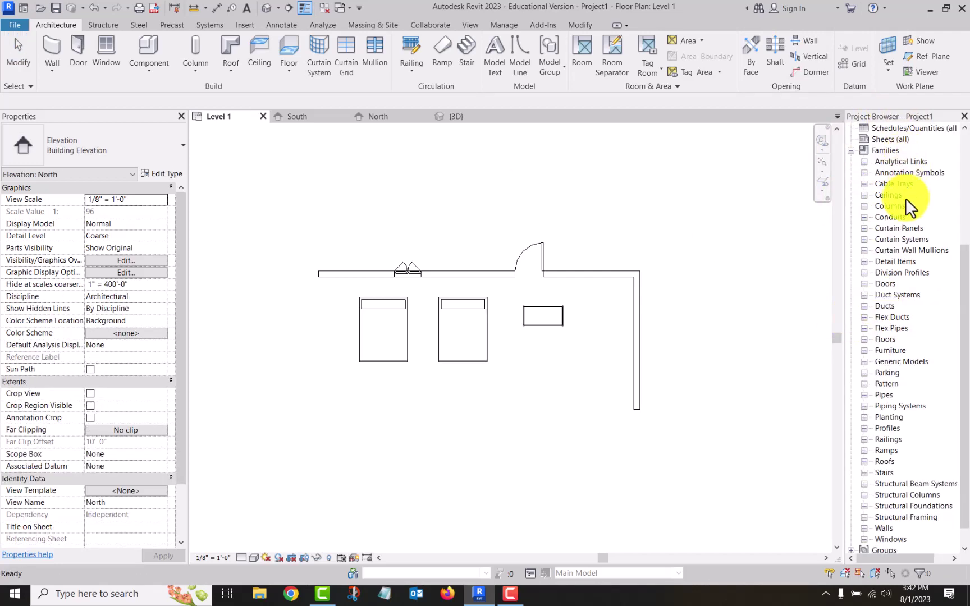
{"action": "left_click", "coordinate": [864, 350]}
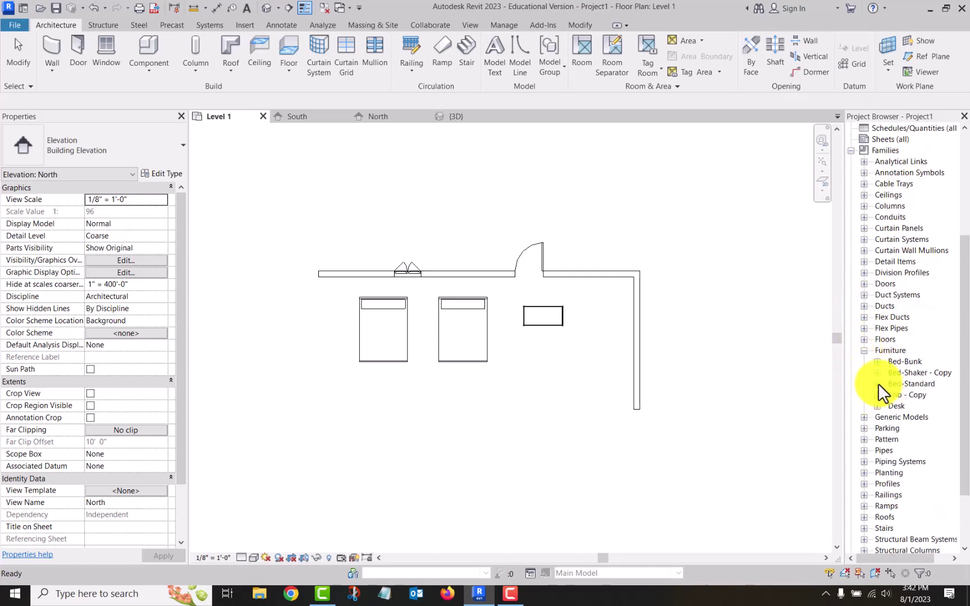
{"action": "left_click", "coordinate": [877, 362]}
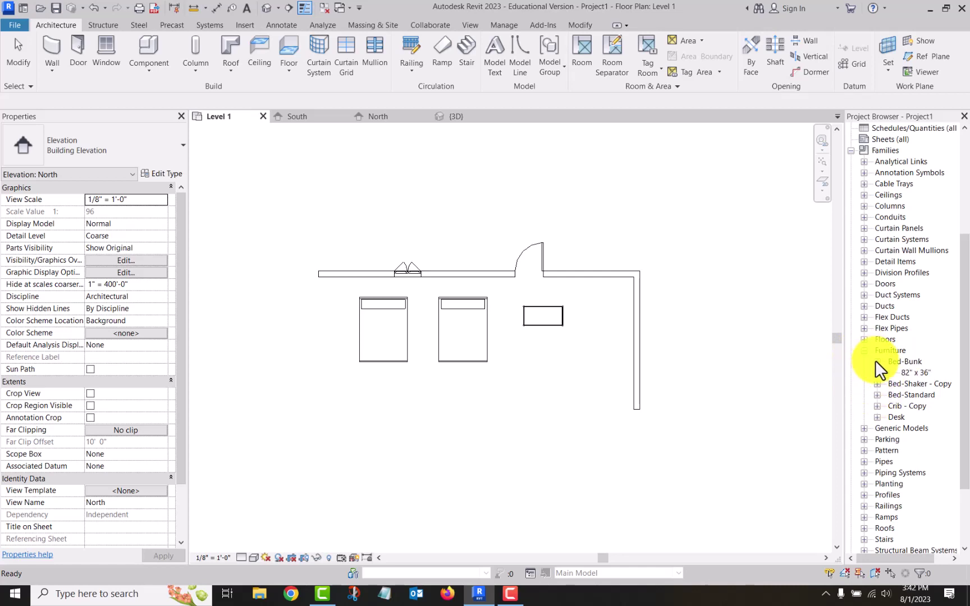
{"action": "left_click", "coordinate": [918, 372]}
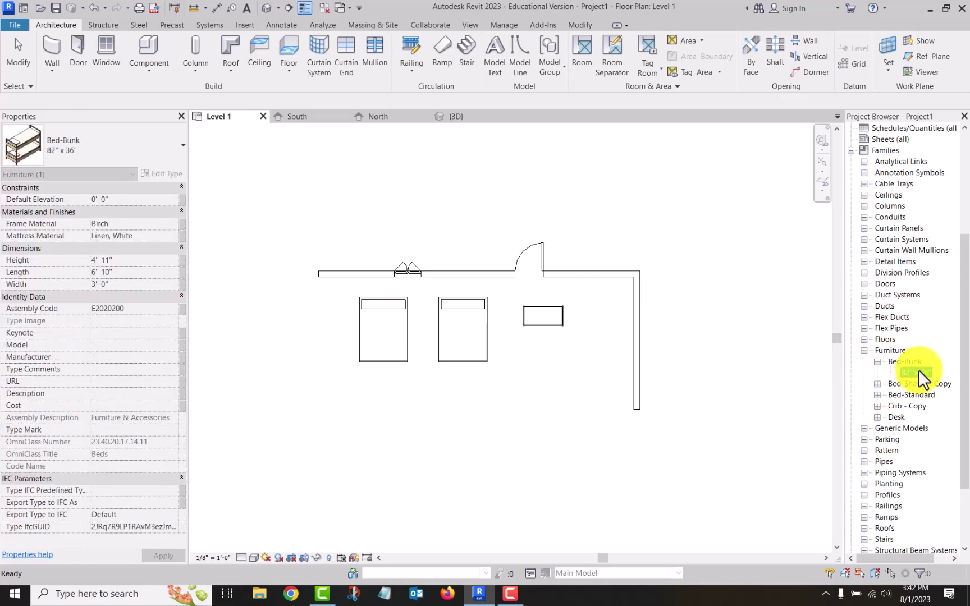
{"action": "left_click_drag", "start_coordinate": [918, 372], "coordinate": [494, 402]}
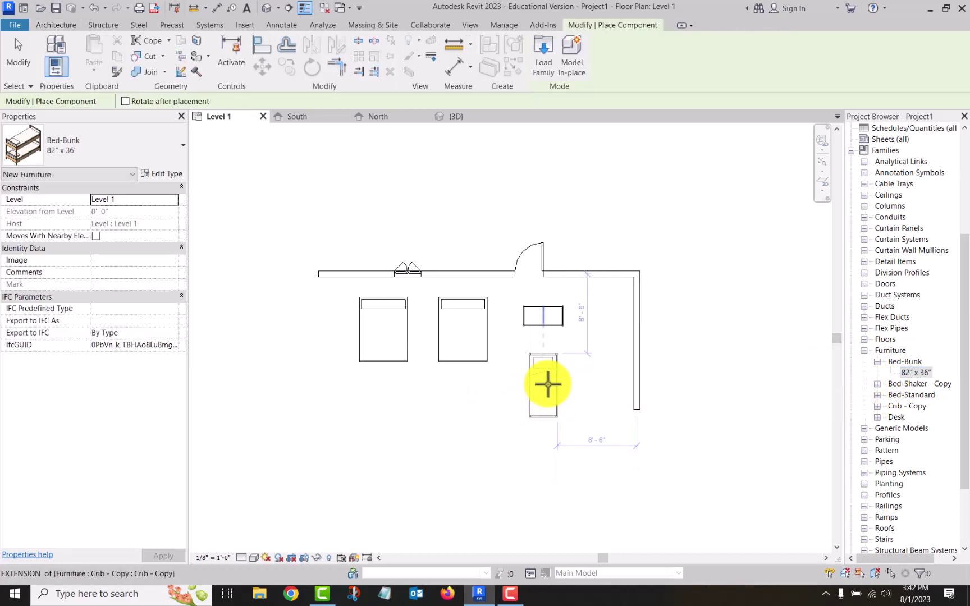
{"action": "left_click", "coordinate": [543, 386]}
{"action": "right_click", "coordinate": [385, 251]}
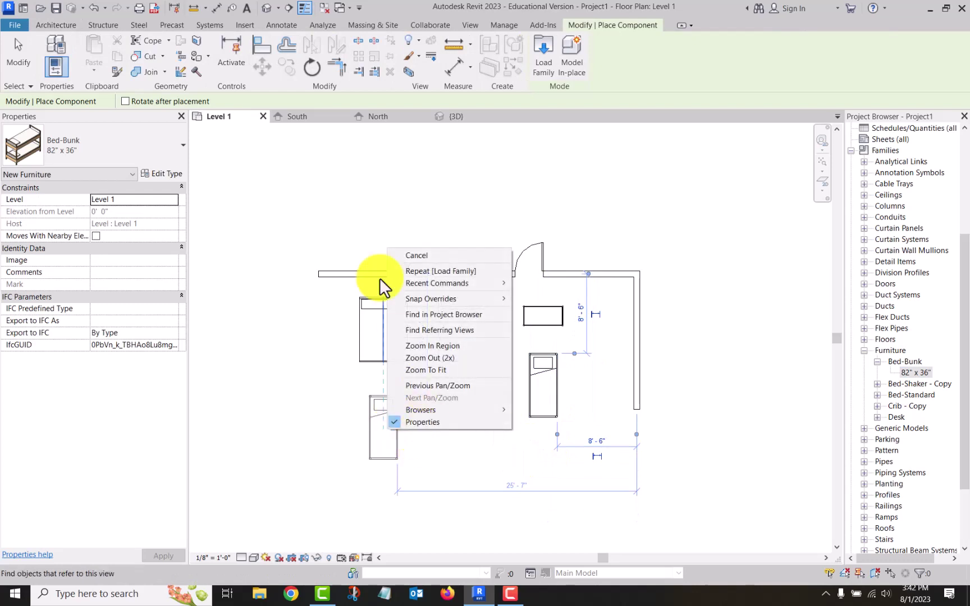
{"action": "left_click", "coordinate": [441, 256]}
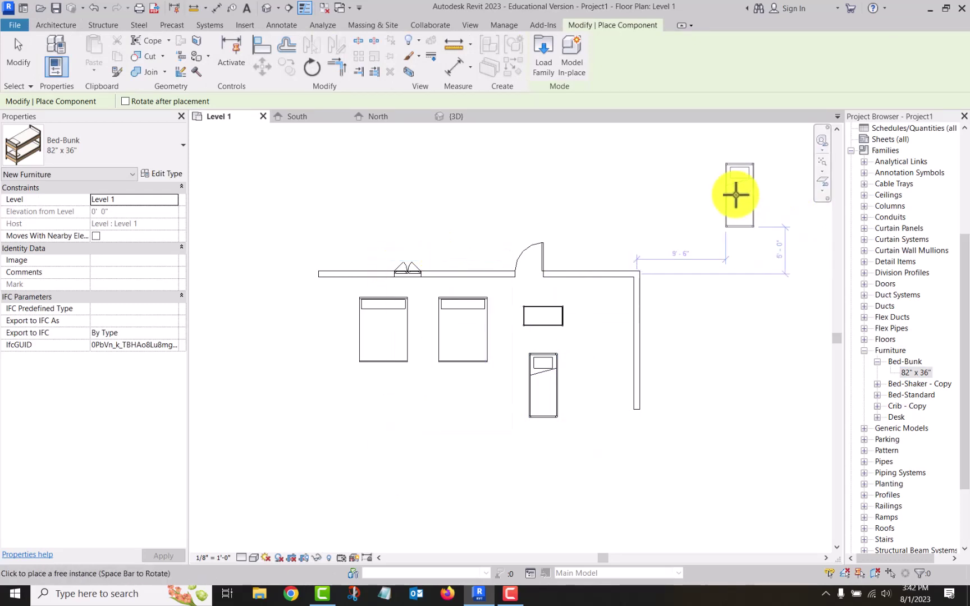
{"action": "right_click", "coordinate": [770, 194]}
{"action": "left_click", "coordinate": [774, 197]}
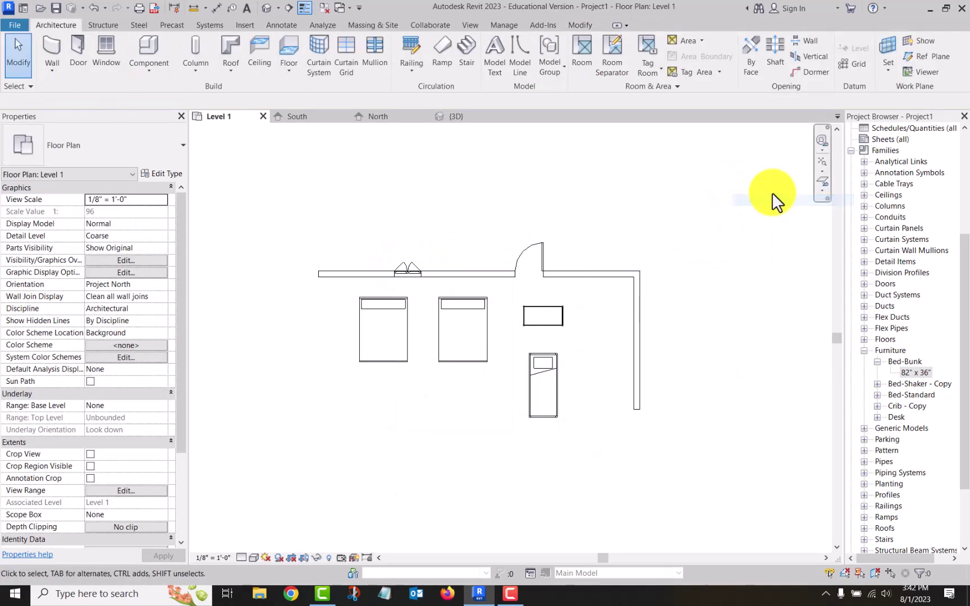
Step: Place a sideways Bed-Standard Double 54" x 75" at the room's lower left
{"action": "left_click", "coordinate": [877, 395]}
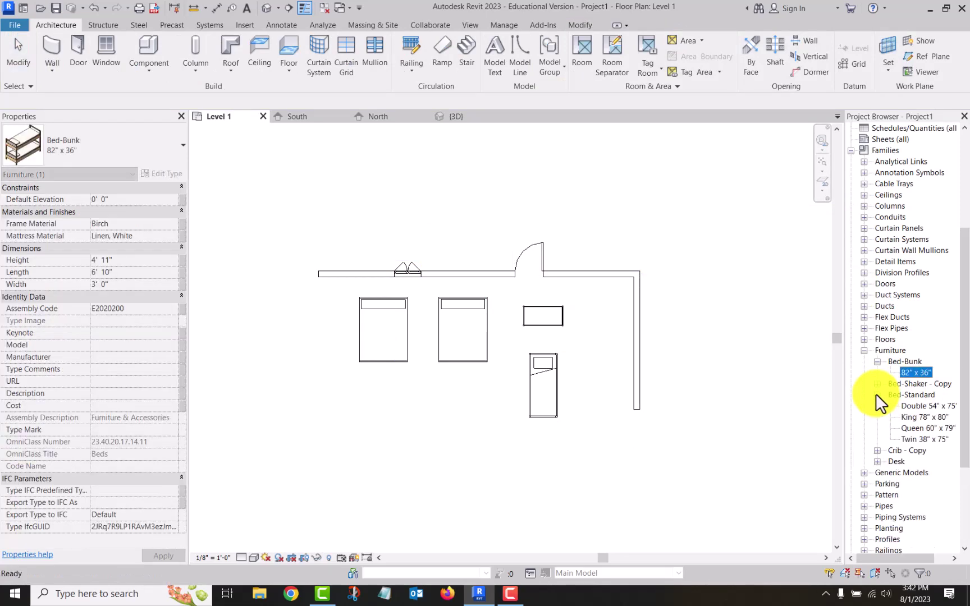
{"action": "left_click", "coordinate": [924, 404]}
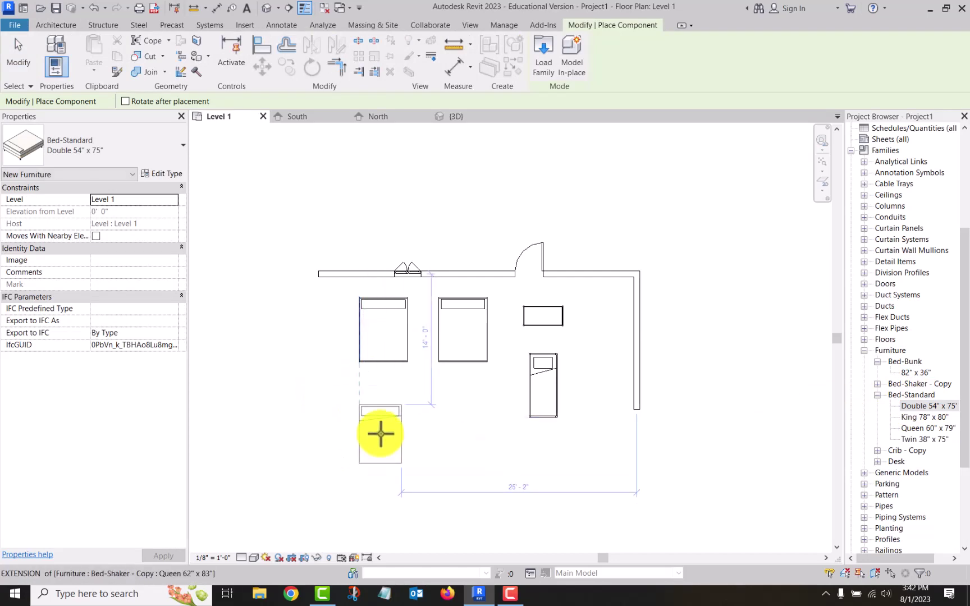
{"action": "key", "text": "space"}
{"action": "left_click", "coordinate": [376, 430]}
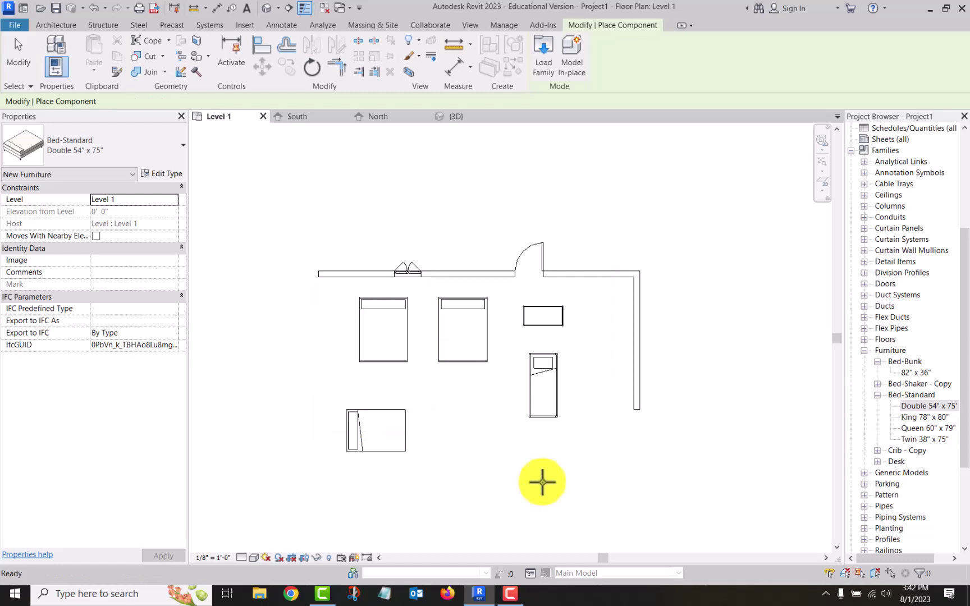
{"action": "key", "text": "Escape"}
{"action": "key", "text": "Escape"}
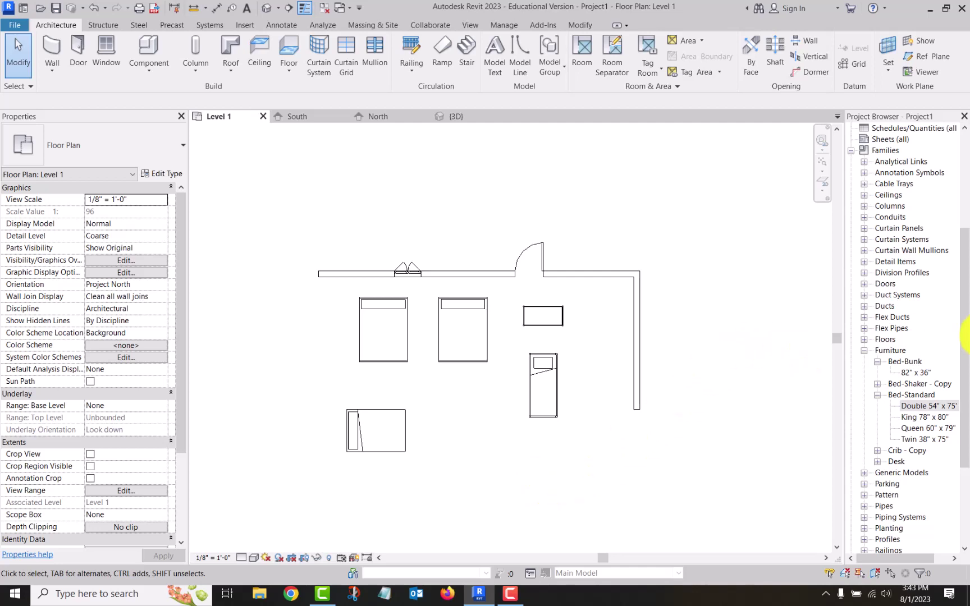
Step: Place a Bed-Standard Twin 38" x 75" near the room's bottom beside the double bed
{"action": "left_click", "coordinate": [925, 439]}
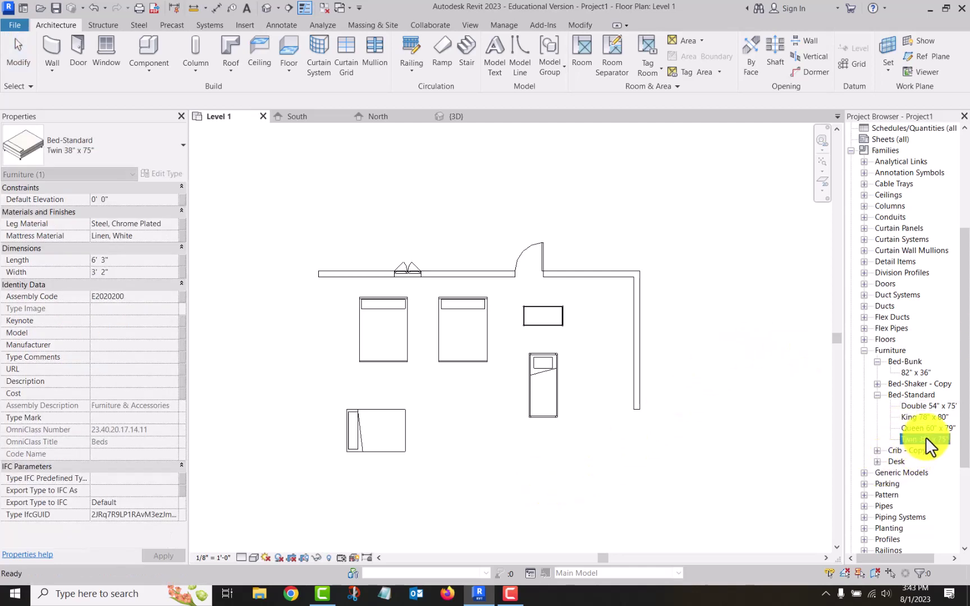
{"action": "right_click", "coordinate": [921, 439]}
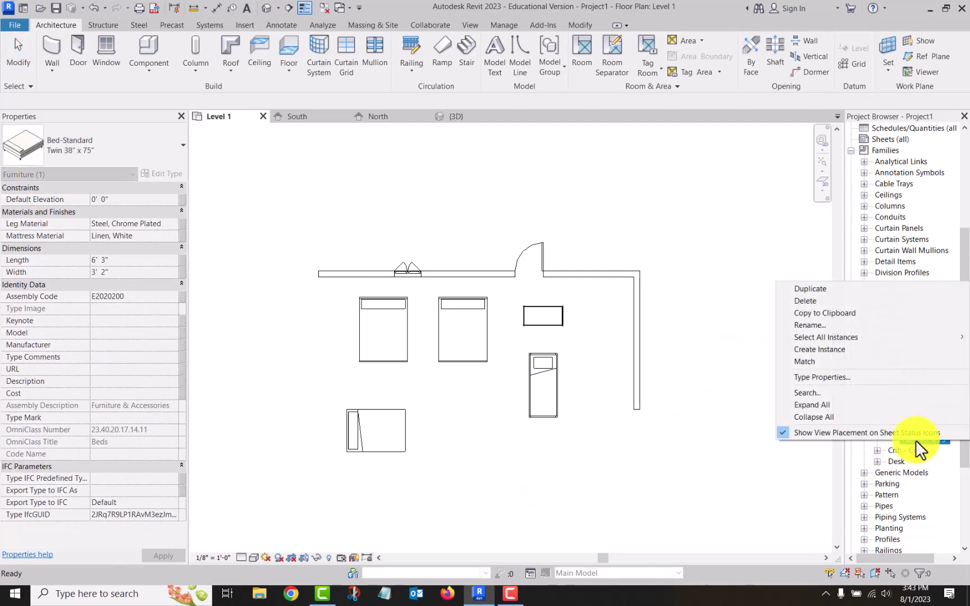
{"action": "left_click", "coordinate": [832, 348]}
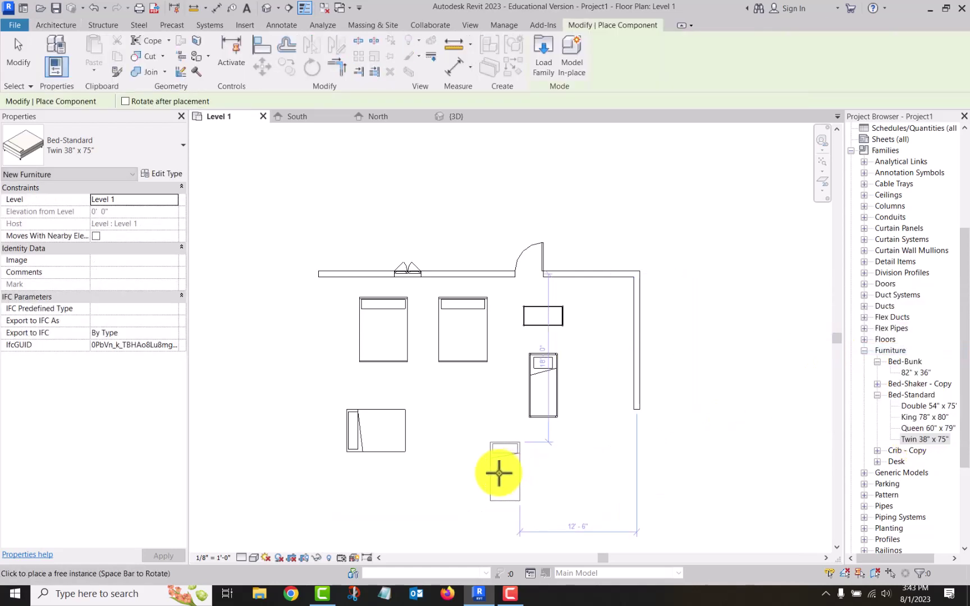
{"action": "left_click", "coordinate": [474, 467]}
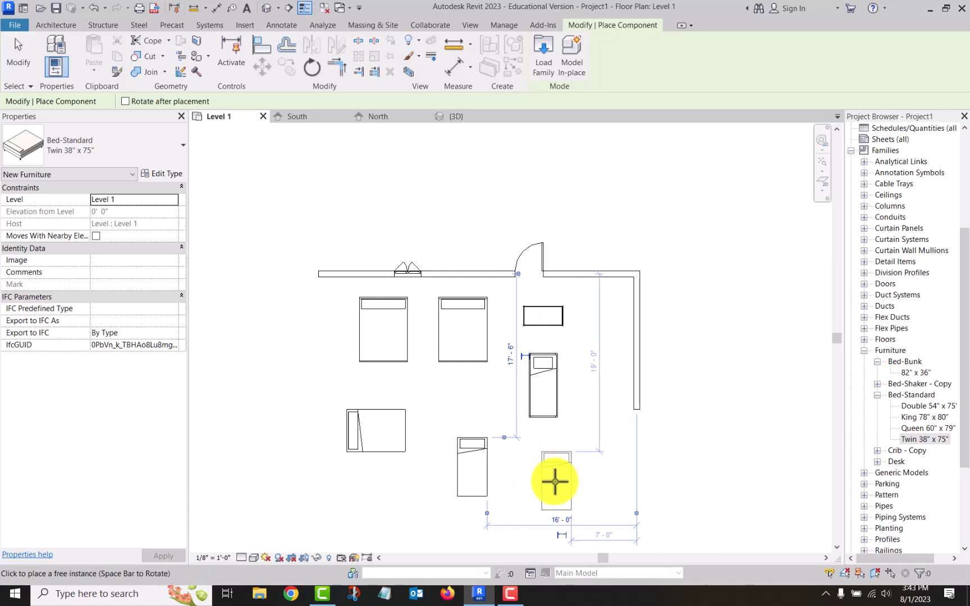
{"action": "key", "text": "Escape"}
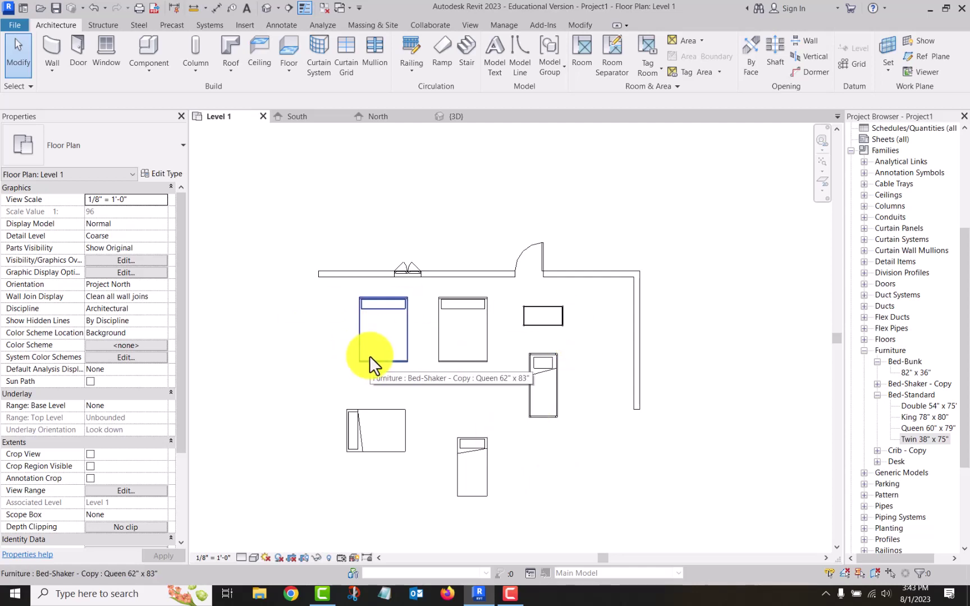
Step: In the South elevation, move the double bed left to 2'-1" from the wall
{"action": "left_click", "coordinate": [299, 116]}
{"action": "scroll", "coordinate": [368, 210], "scroll_direction": "down", "scroll_amount": 2}
{"action": "middle_click_drag", "start_coordinate": [386, 238], "coordinate": [833, 302]}
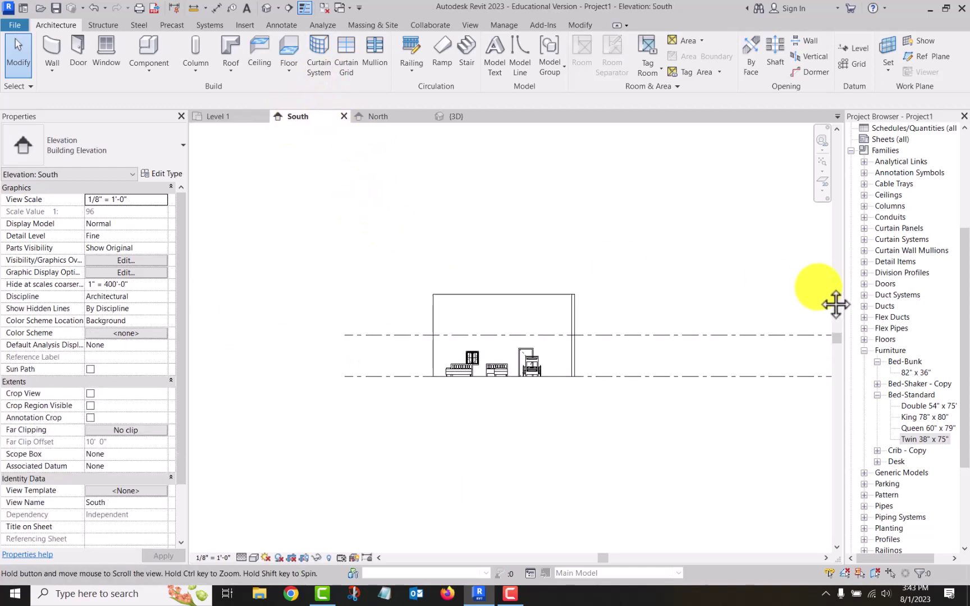
{"action": "scroll", "coordinate": [454, 394], "scroll_direction": "up", "scroll_amount": 5}
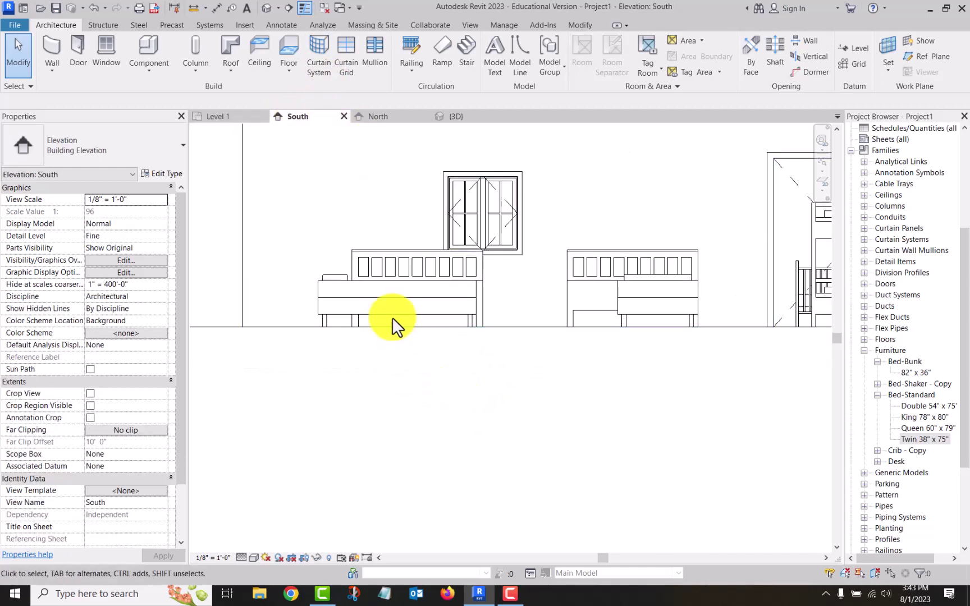
{"action": "left_click", "coordinate": [380, 295]}
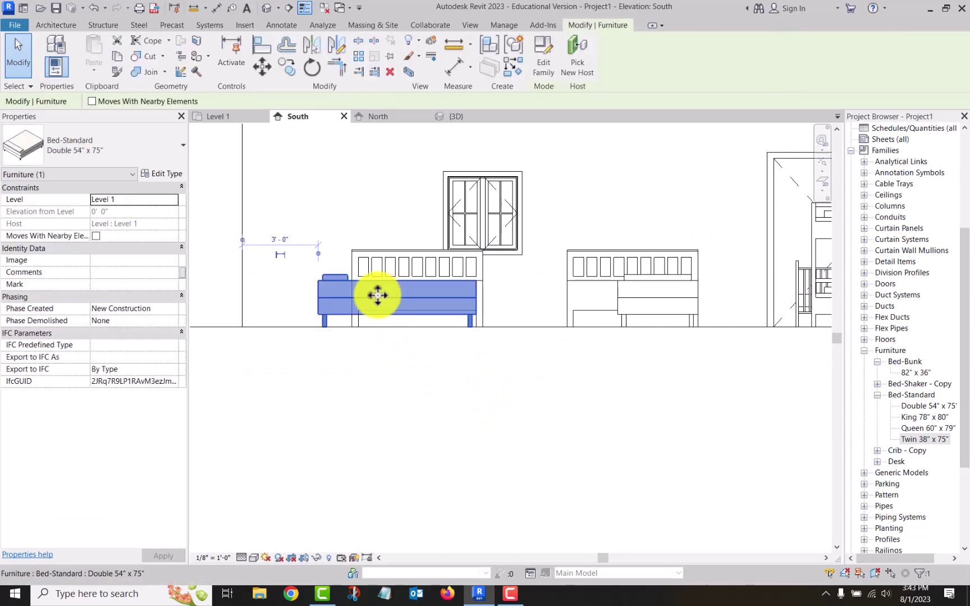
{"action": "left_click_drag", "start_coordinate": [378, 295], "coordinate": [368, 180]}
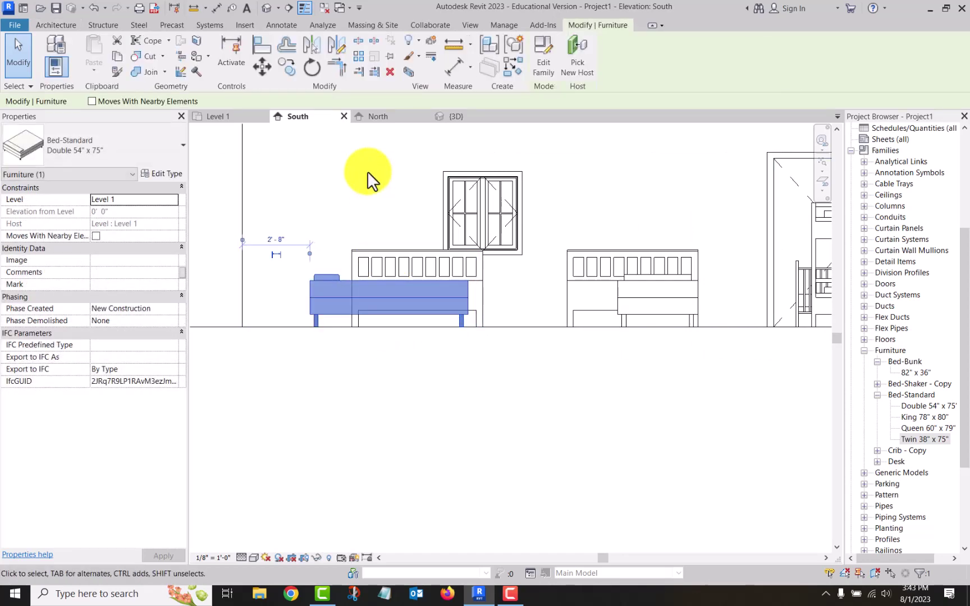
{"action": "left_click_drag", "start_coordinate": [342, 292], "coordinate": [331, 193]}
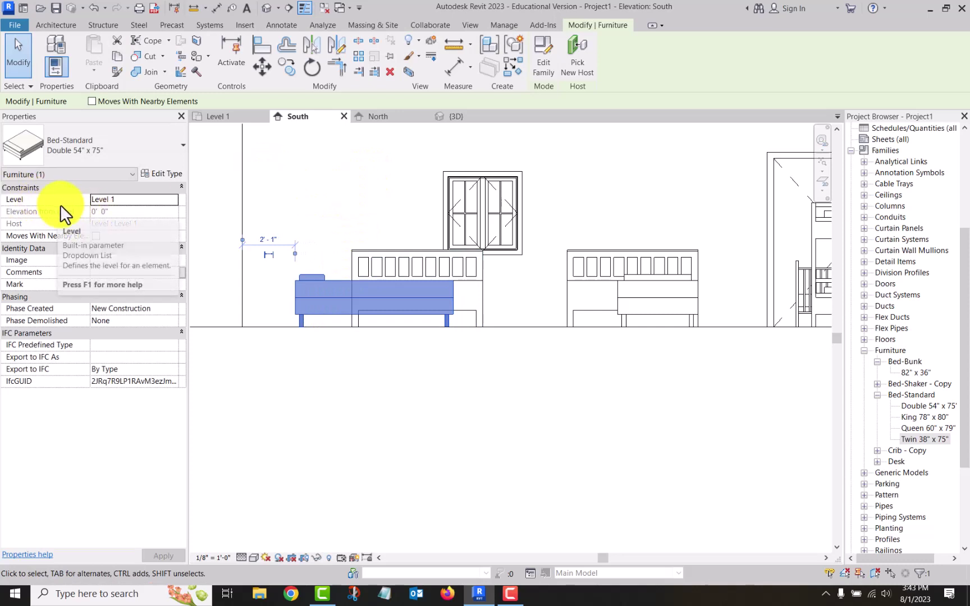
Step: Set the double bed's Level to Level 2 in Properties
{"action": "left_click", "coordinate": [139, 199]}
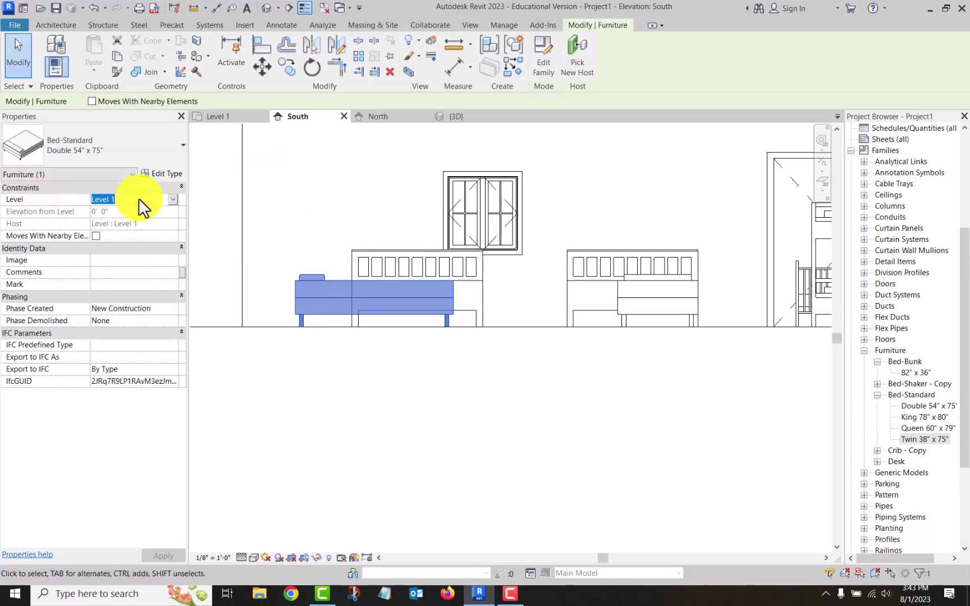
{"action": "left_click", "coordinate": [172, 200]}
{"action": "left_click", "coordinate": [123, 222]}
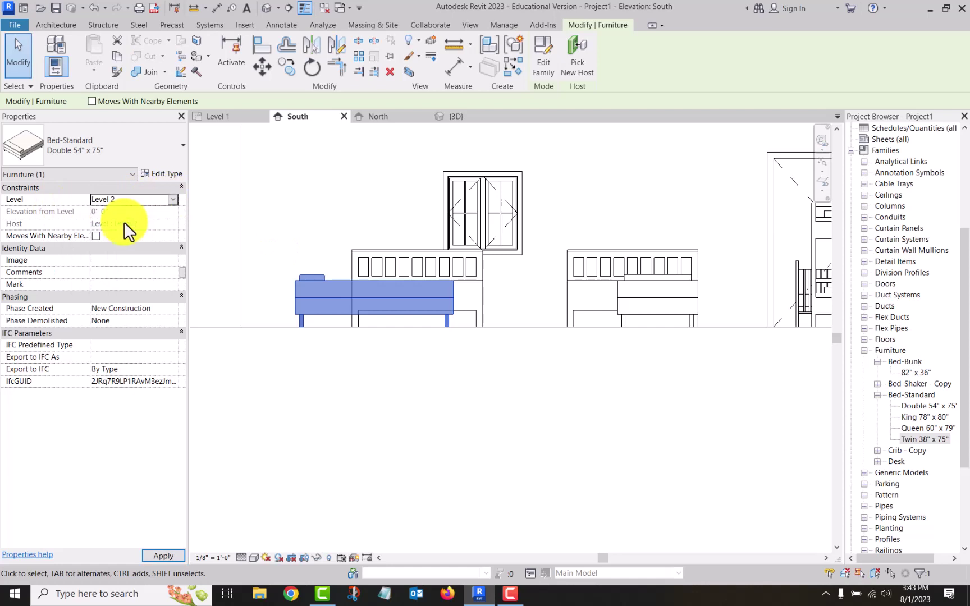
{"action": "scroll", "coordinate": [365, 402], "scroll_direction": "down", "scroll_amount": 1}
{"action": "scroll", "coordinate": [366, 403], "scroll_direction": "down", "scroll_amount": 2}
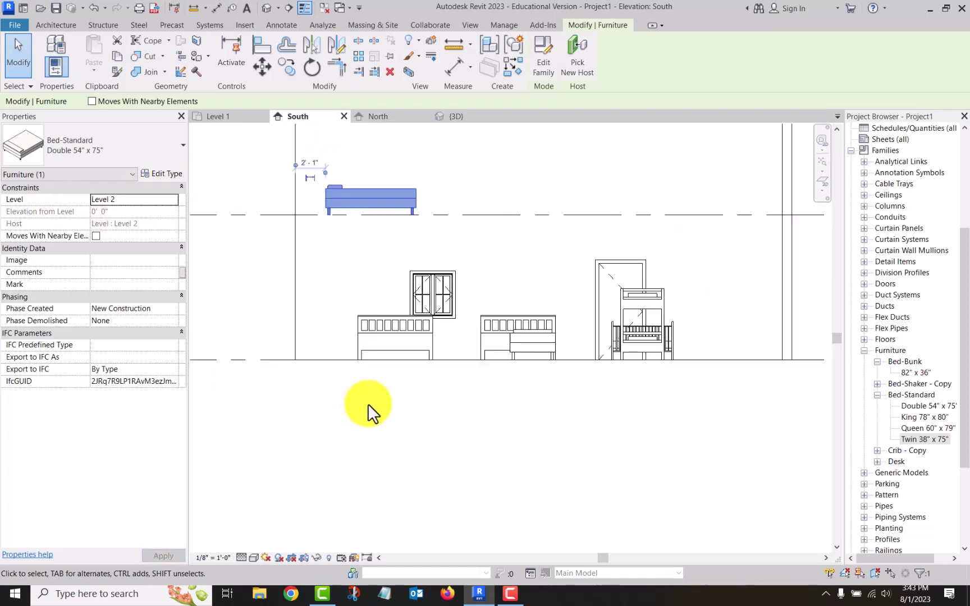
Step: Pan the South elevation to show both Level 1 and Level 2
{"action": "middle_click_drag", "start_coordinate": [484, 200], "coordinate": [470, 287]}
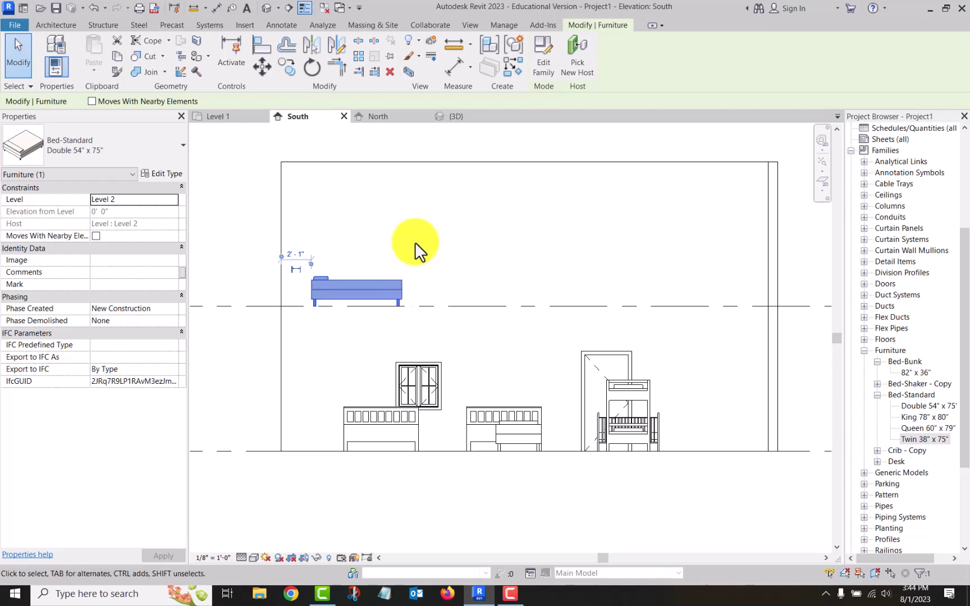
Step: Open the Level 1 floor plan and clear the current bed selection
{"action": "left_click", "coordinate": [227, 115]}
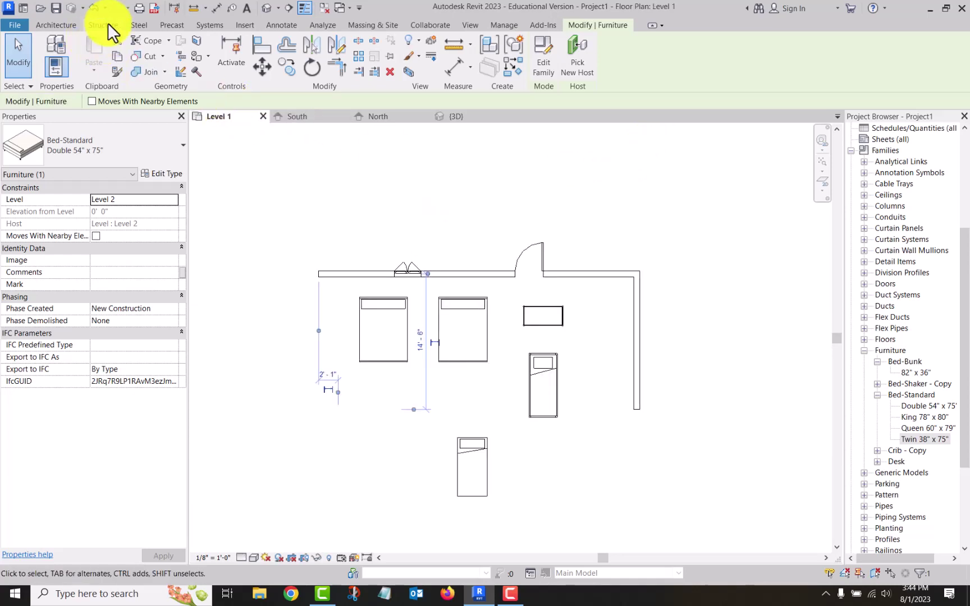
{"action": "left_click", "coordinate": [509, 191]}
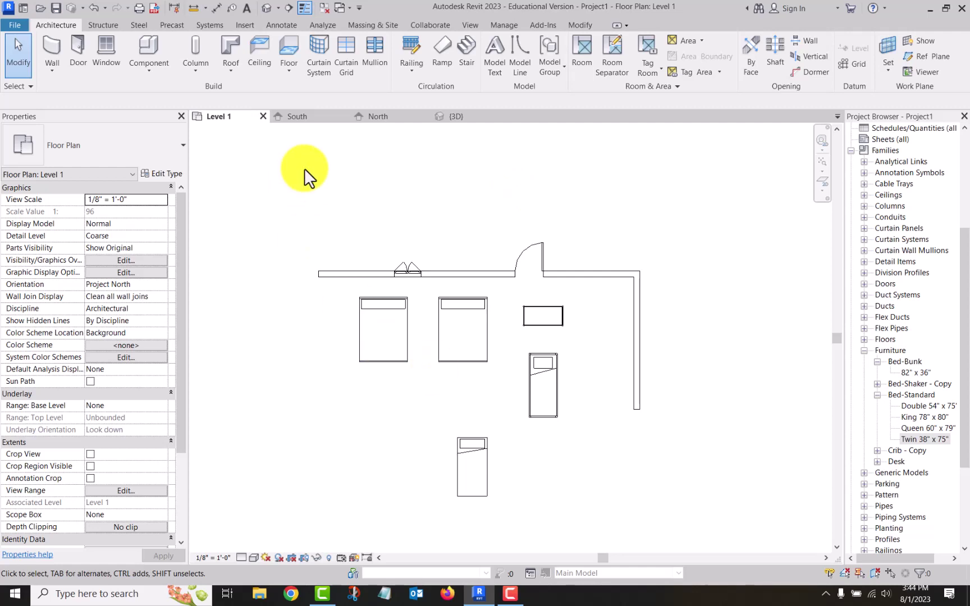
{"action": "left_click", "coordinate": [405, 323]}
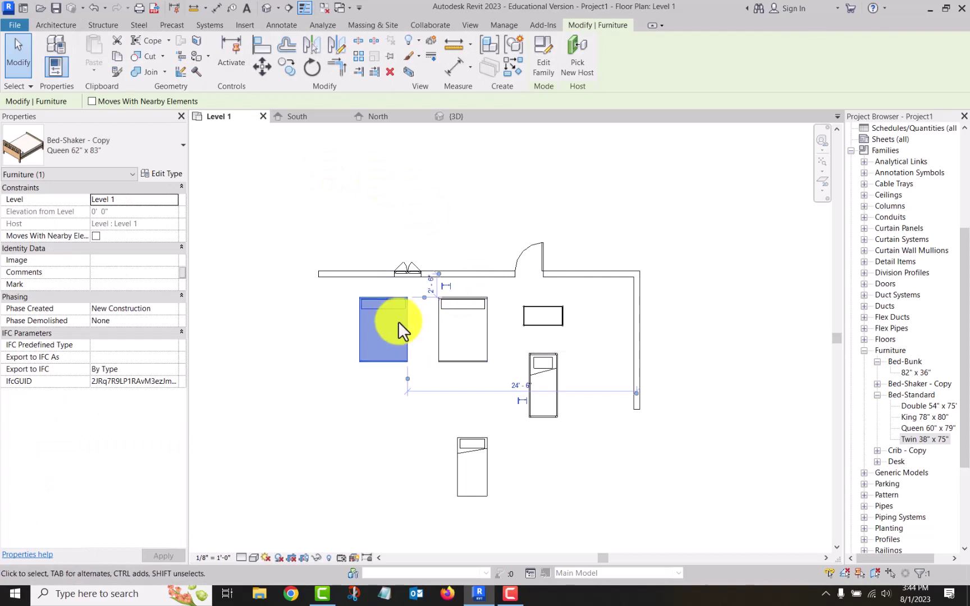
{"action": "left_click", "coordinate": [143, 134]}
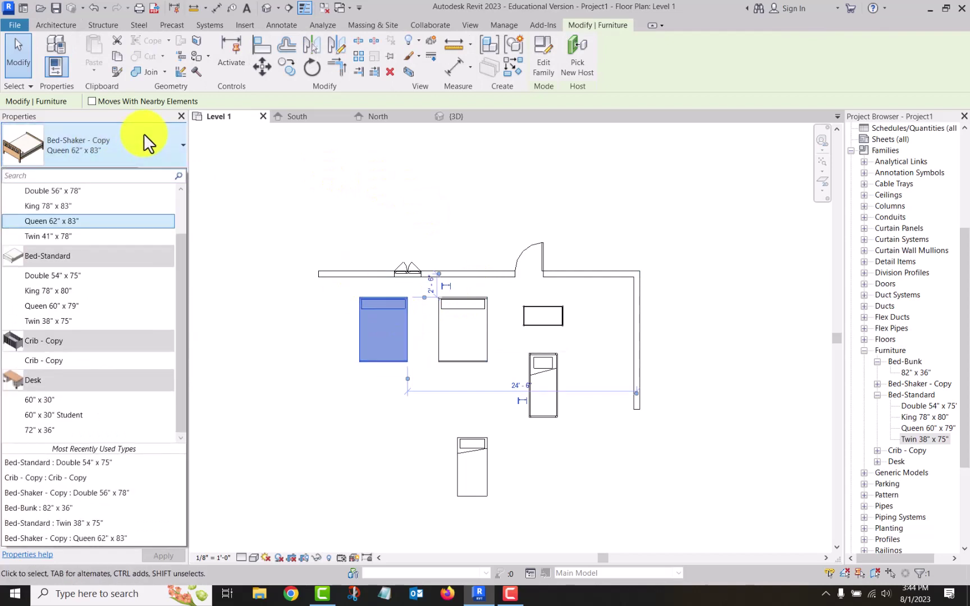
{"action": "scroll", "coordinate": [68, 239], "scroll_direction": "up", "scroll_amount": 2}
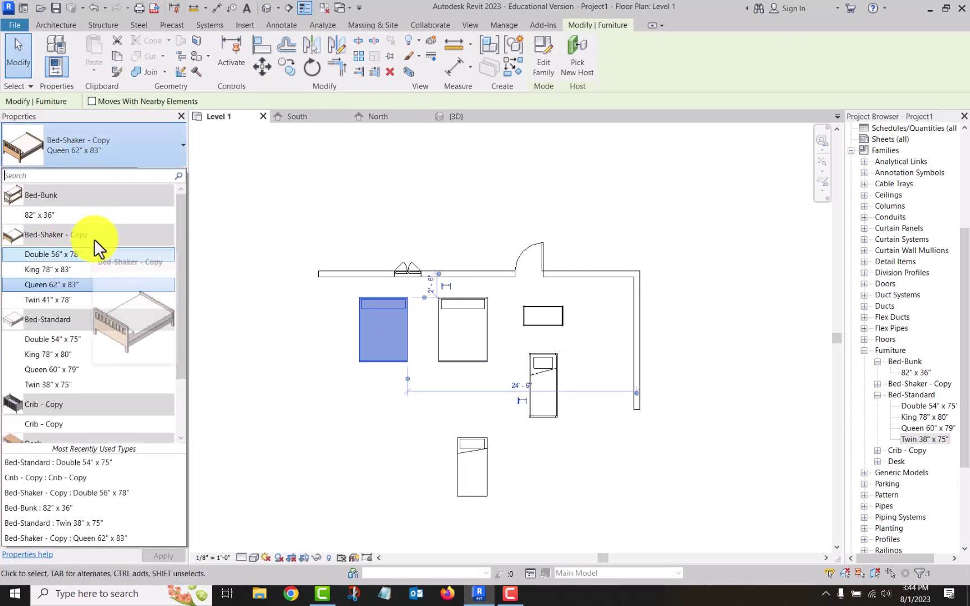
{"action": "mouse_move", "coordinate": [97, 295]}
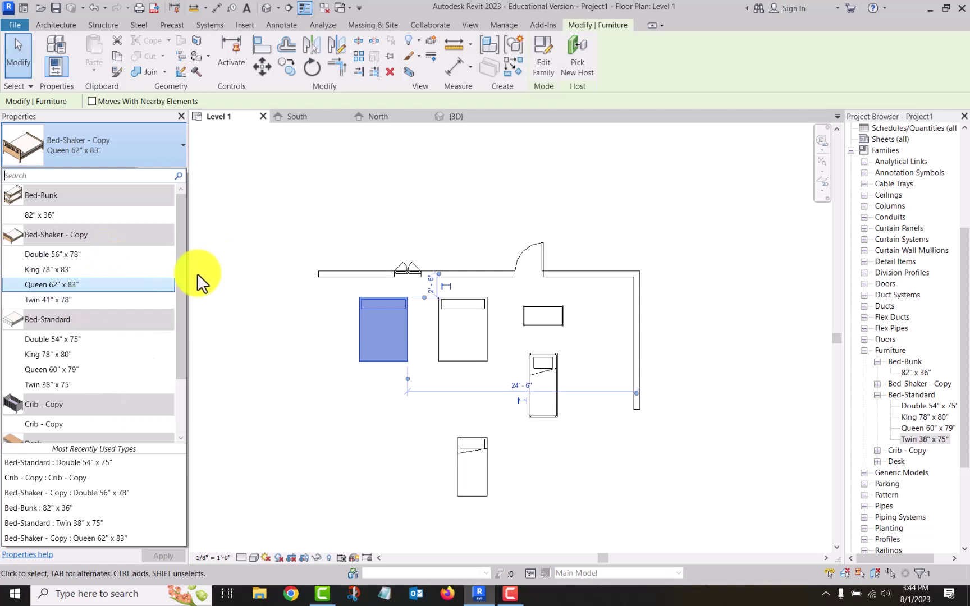
{"action": "left_click_drag", "start_coordinate": [182, 281], "coordinate": [193, 236]}
{"action": "left_click", "coordinate": [303, 224]}
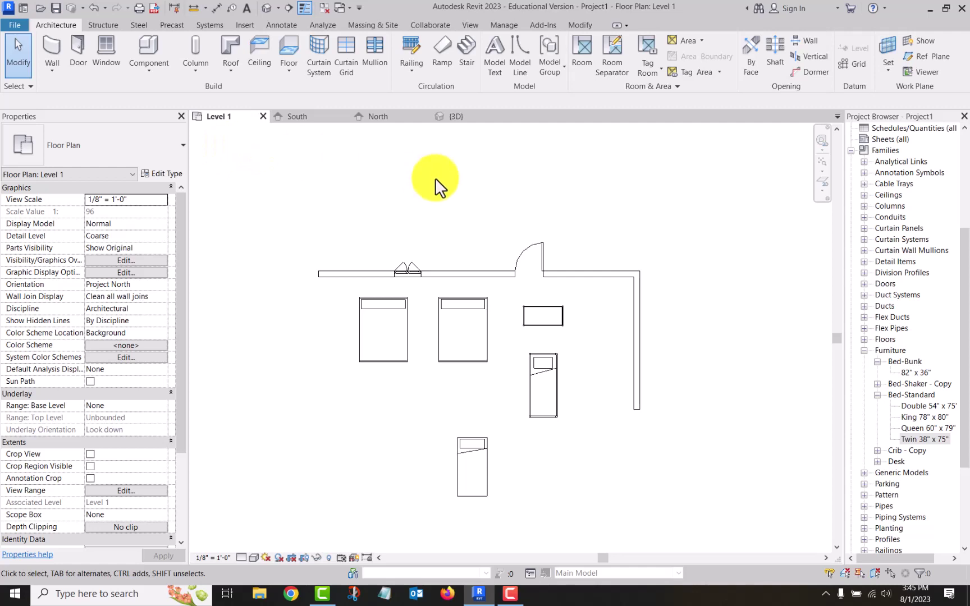
Step: Start the Structure Beam tool and check its W12X26 type in the Type Selector
{"action": "left_click", "coordinate": [110, 26]}
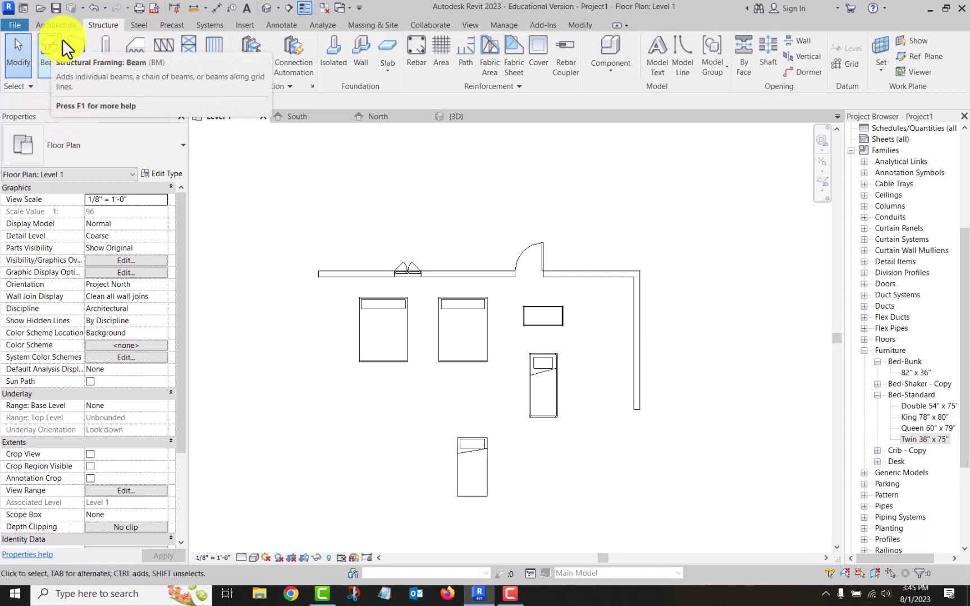
{"action": "left_click", "coordinate": [48, 43]}
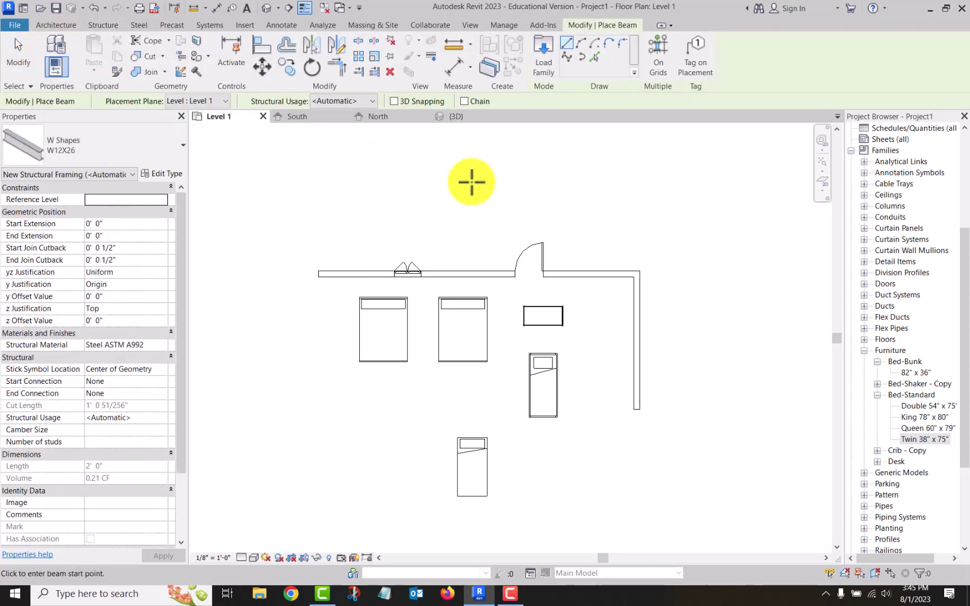
{"action": "left_click", "coordinate": [146, 149]}
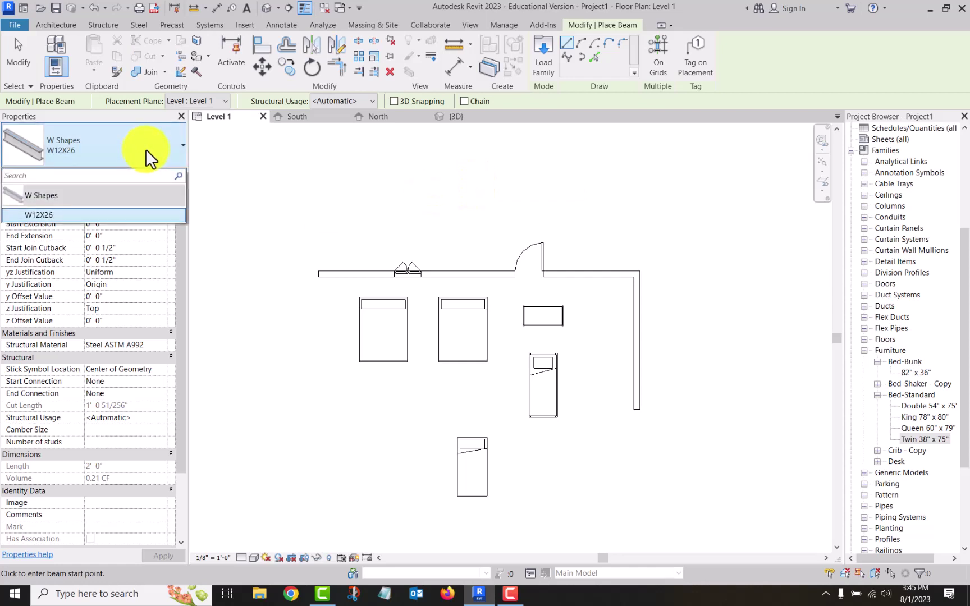
{"action": "left_click", "coordinate": [158, 150]}
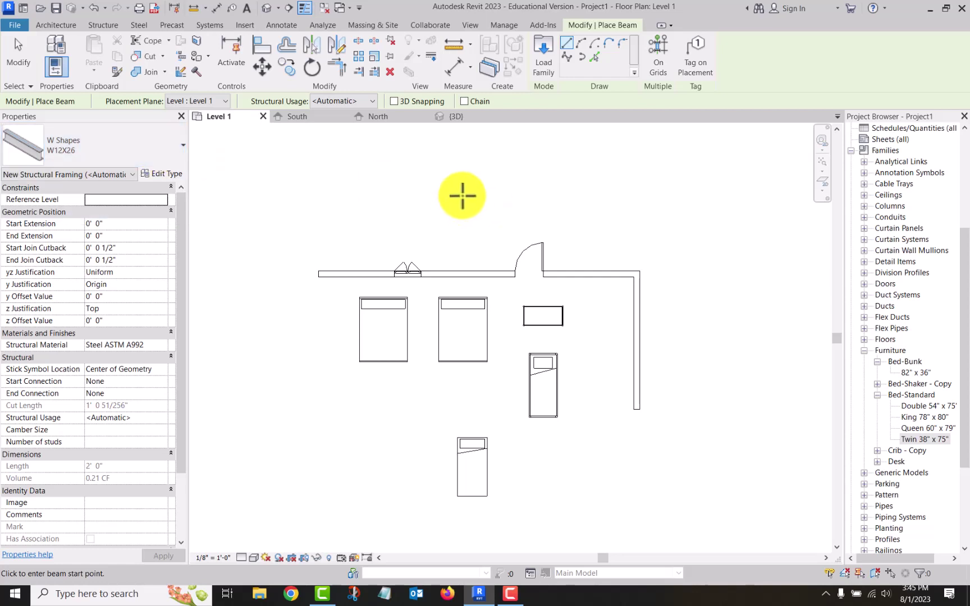
Step: Load W-Wide Flange.rfa from the English-Imperial Structural Framing > Steel library
{"action": "left_click", "coordinate": [543, 50]}
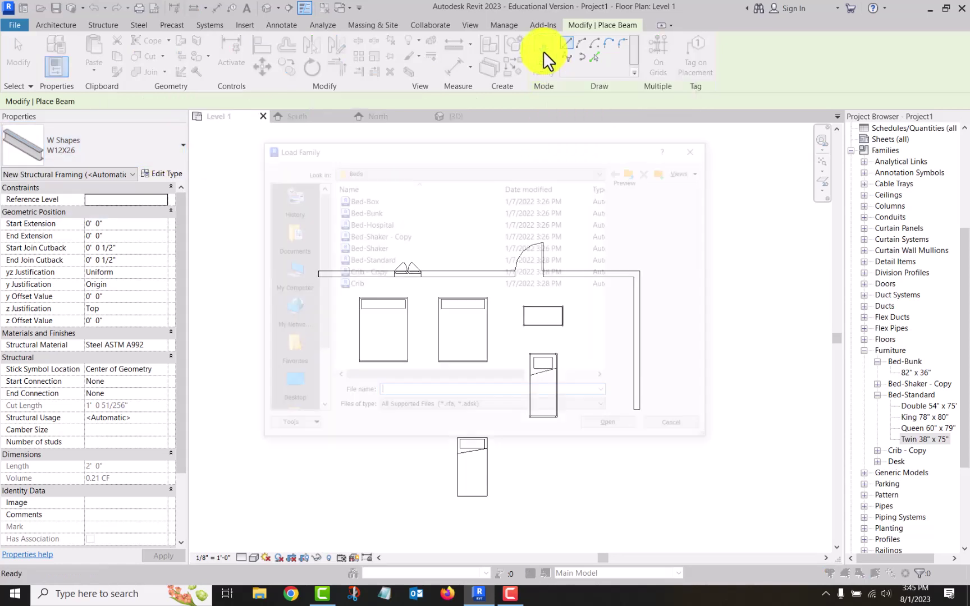
{"action": "left_click", "coordinate": [604, 170]}
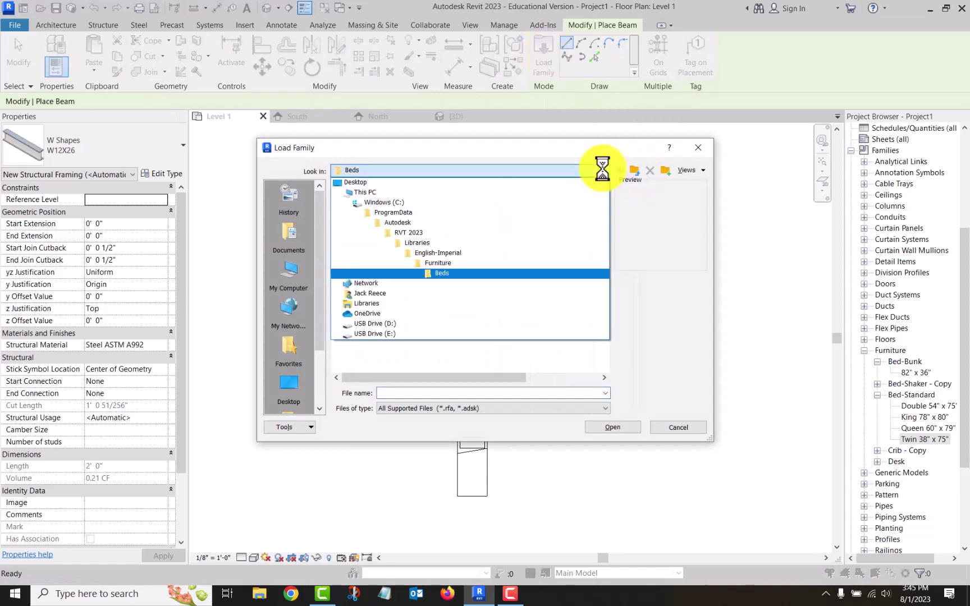
{"action": "left_click", "coordinate": [473, 252]}
{"action": "scroll", "coordinate": [472, 250], "scroll_direction": "down", "scroll_amount": 8}
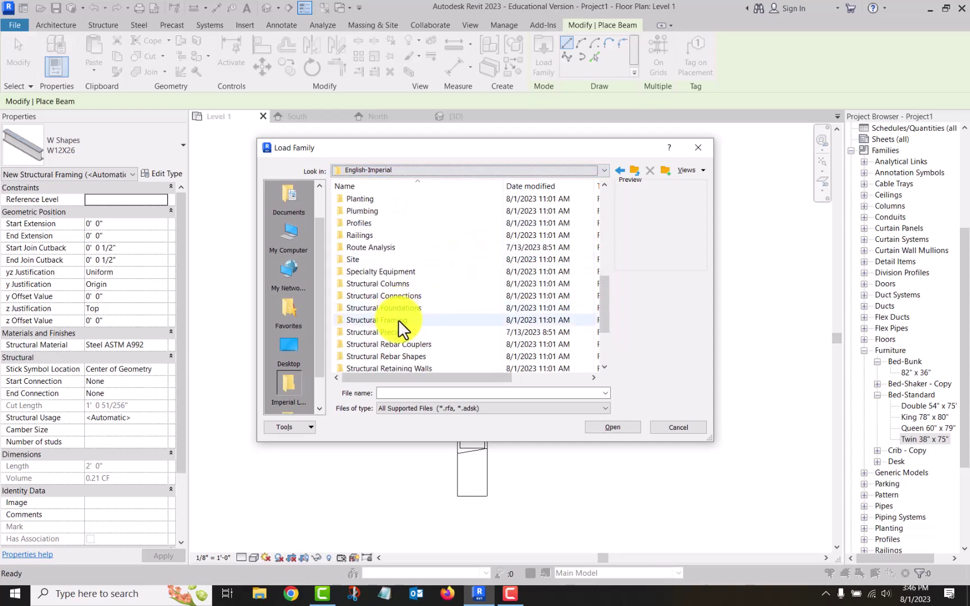
{"action": "double_click", "coordinate": [404, 319]}
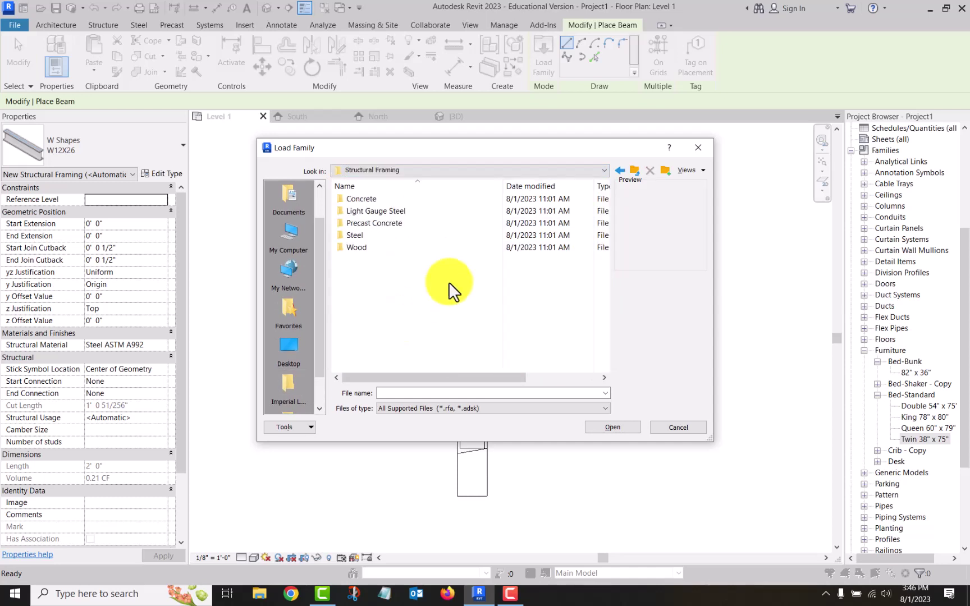
{"action": "double_click", "coordinate": [361, 235]}
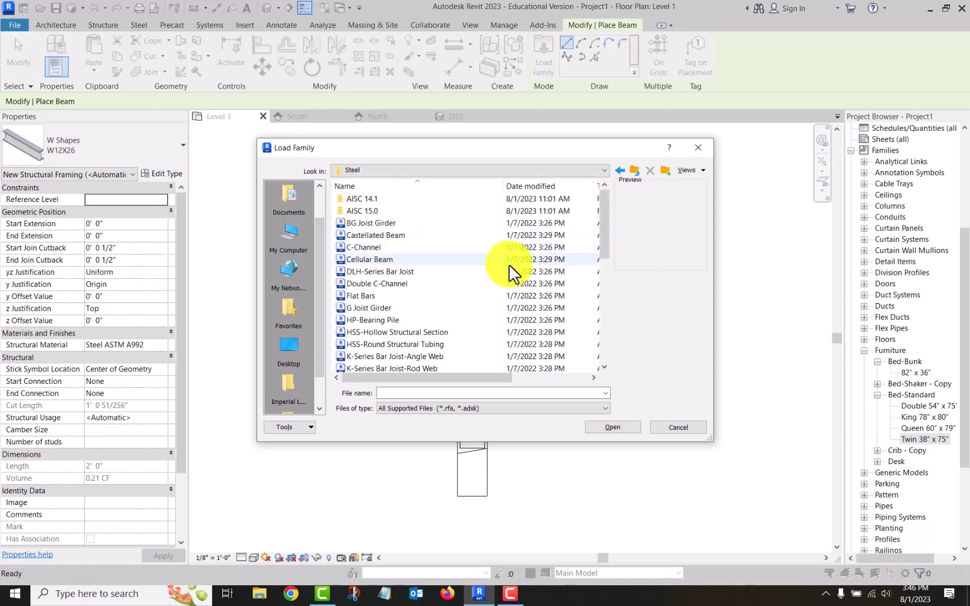
{"action": "scroll", "coordinate": [464, 206], "scroll_direction": "down", "scroll_amount": 2}
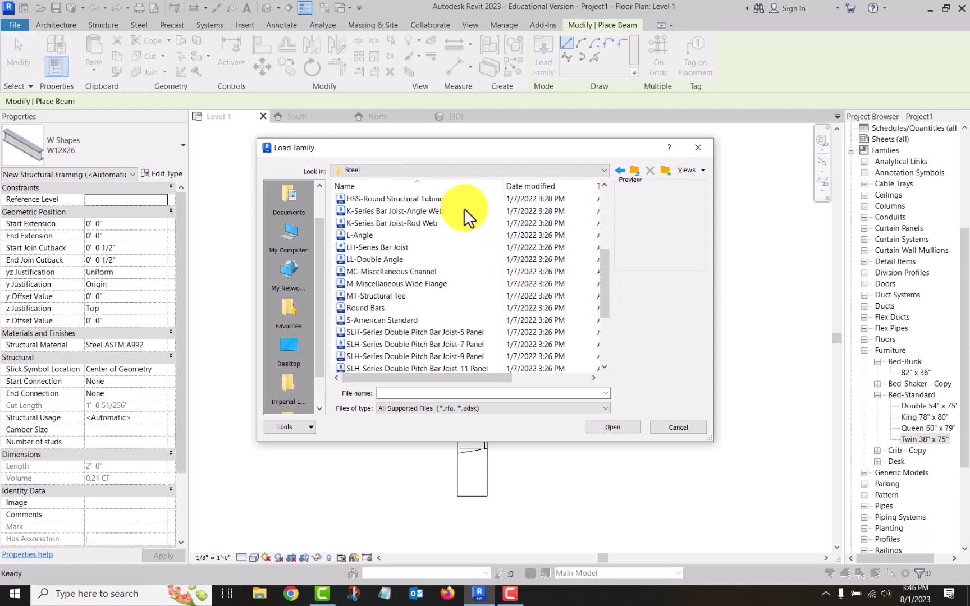
{"action": "scroll", "coordinate": [463, 208], "scroll_direction": "down", "scroll_amount": 3}
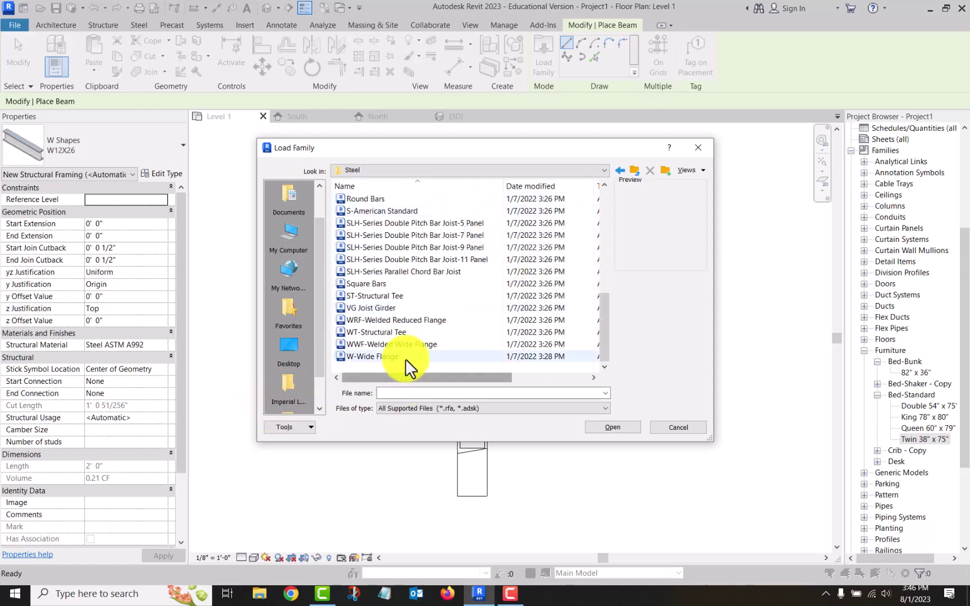
{"action": "double_click", "coordinate": [386, 355]}
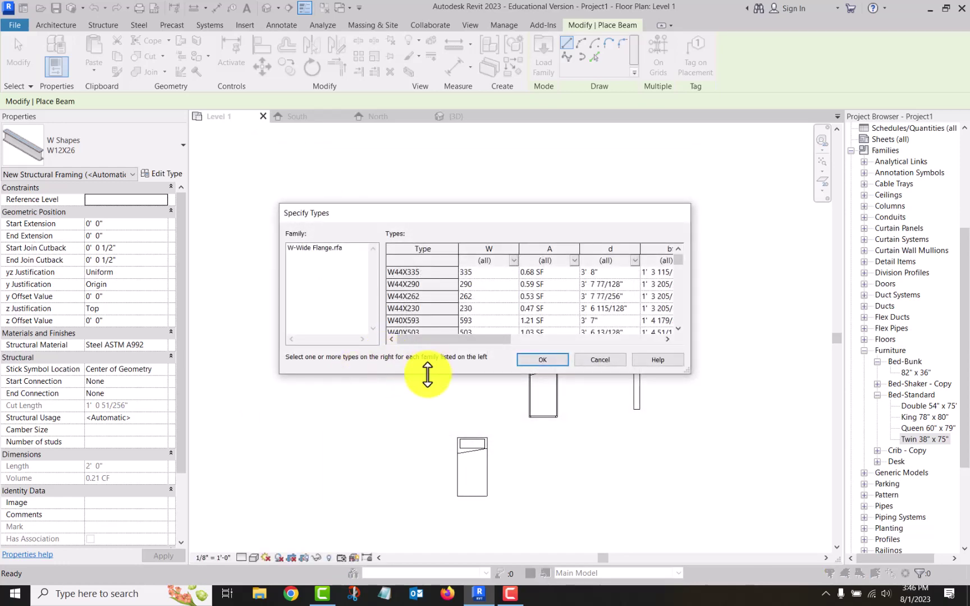
Step: In Specify Types, select W36X210, W36X160 and W30X124 and load them
{"action": "left_click_drag", "start_coordinate": [427, 374], "coordinate": [430, 502]}
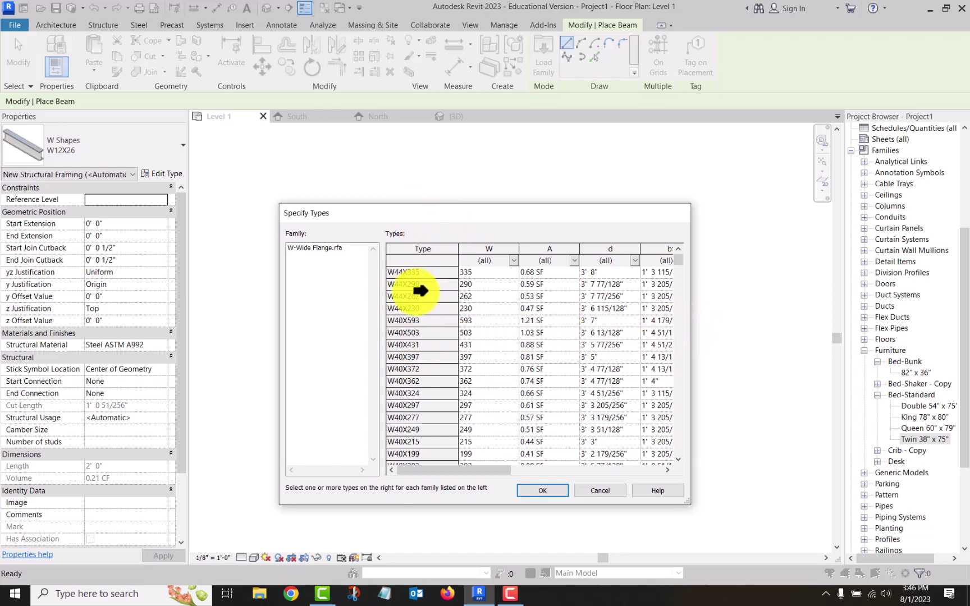
{"action": "scroll", "coordinate": [420, 289], "scroll_direction": "down", "scroll_amount": 6}
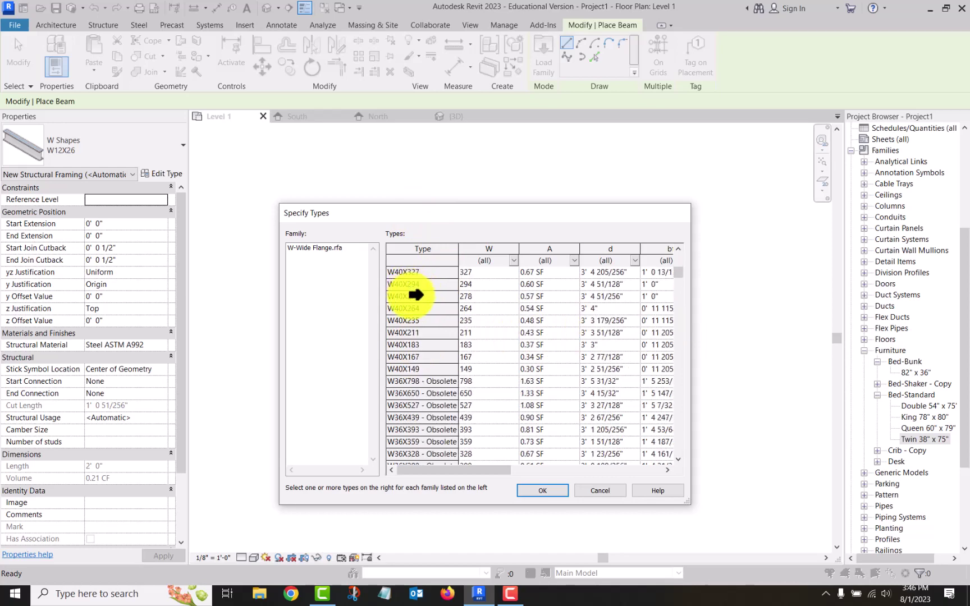
{"action": "scroll", "coordinate": [416, 295], "scroll_direction": "down", "scroll_amount": 8}
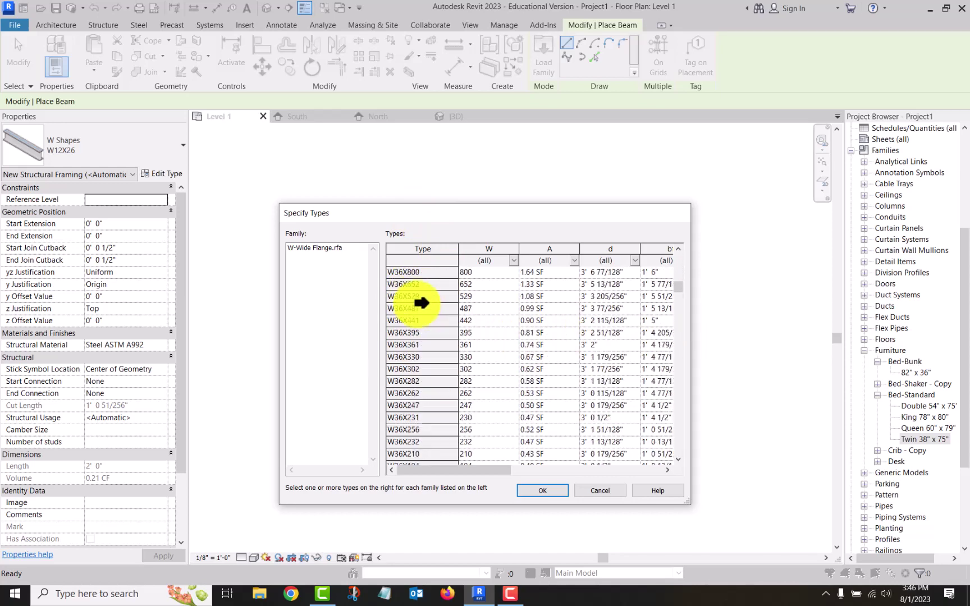
{"action": "scroll", "coordinate": [420, 302], "scroll_direction": "down", "scroll_amount": 15}
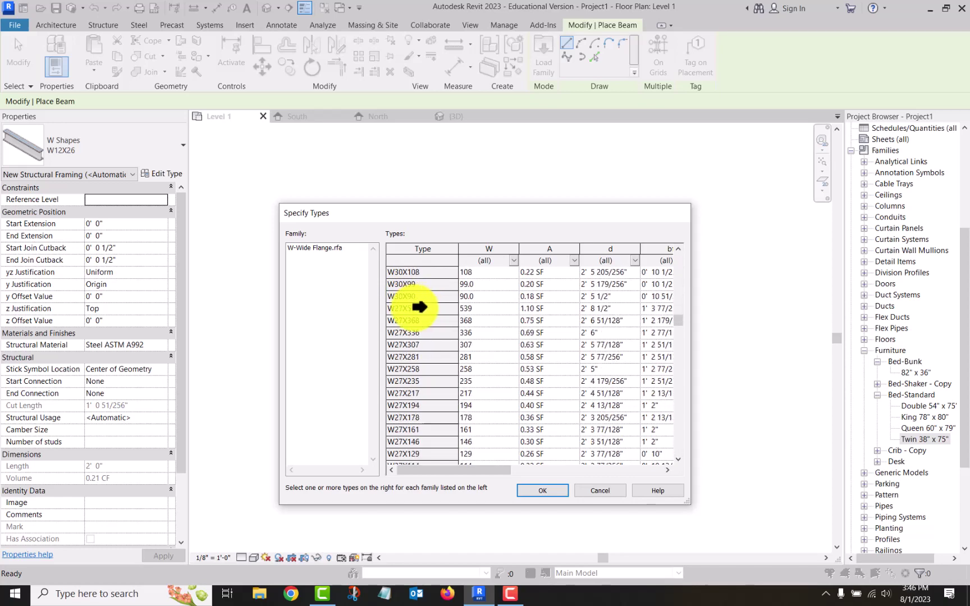
{"action": "scroll", "coordinate": [420, 307], "scroll_direction": "up", "scroll_amount": 12}
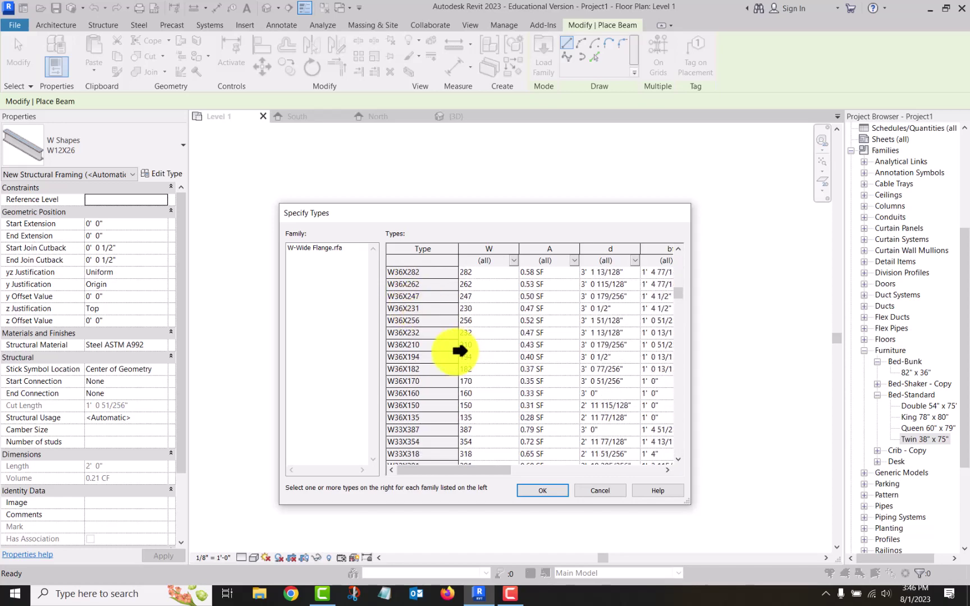
{"action": "left_click", "coordinate": [402, 345]}
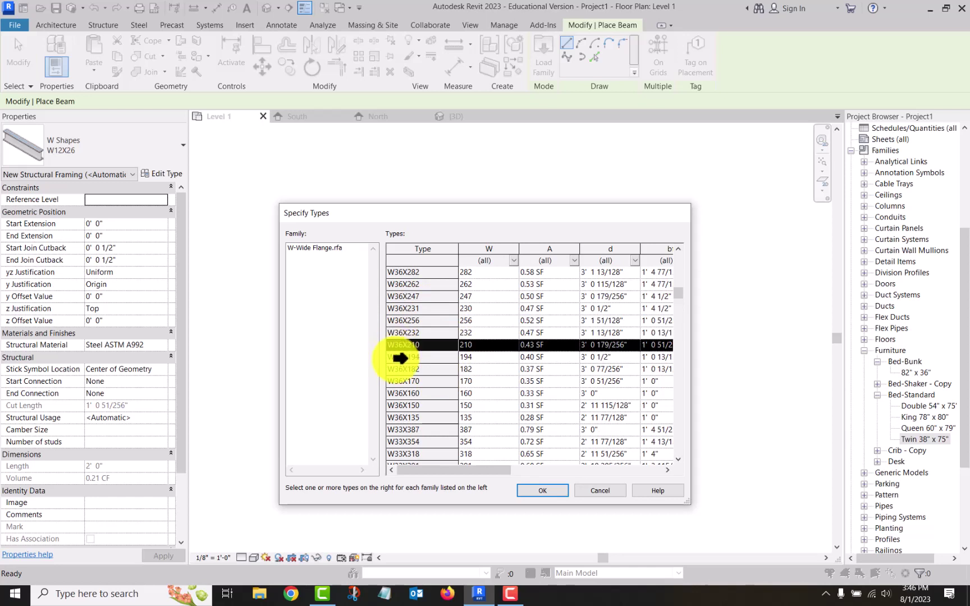
{"action": "left_click", "coordinate": [423, 394], "text": "ctrl"}
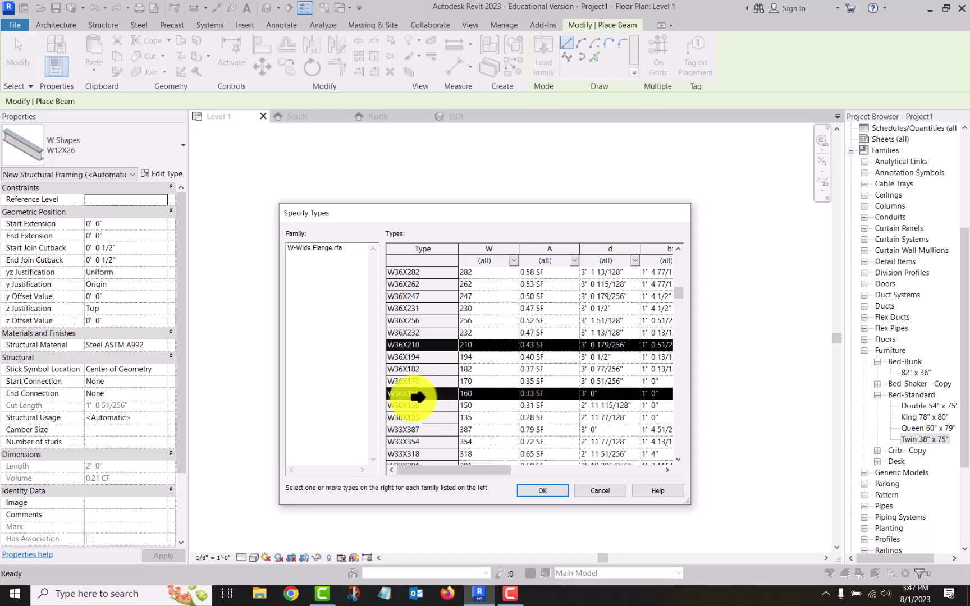
{"action": "scroll", "coordinate": [418, 397], "scroll_direction": "down", "scroll_amount": 5}
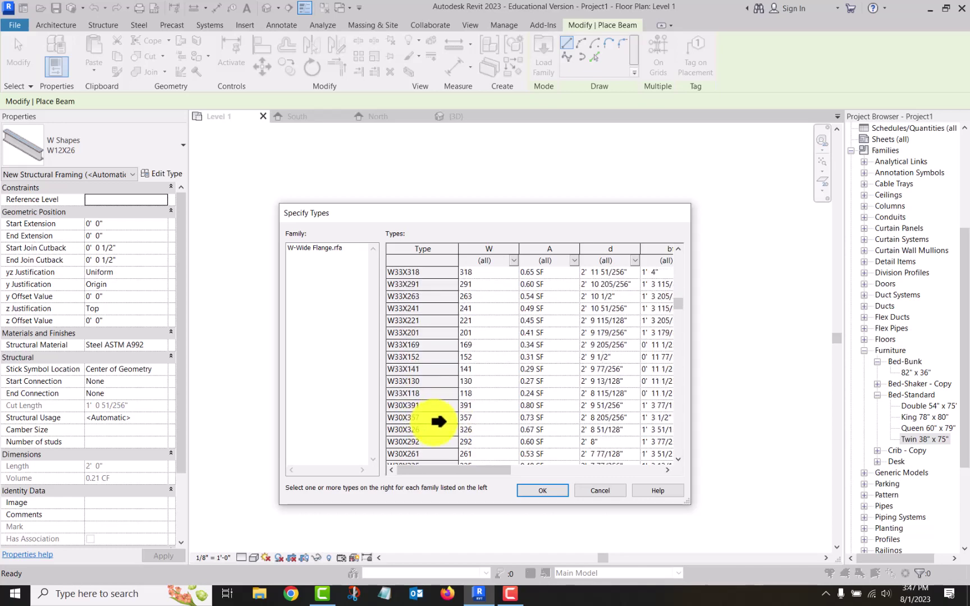
{"action": "scroll", "coordinate": [435, 423], "scroll_direction": "down", "scroll_amount": 3}
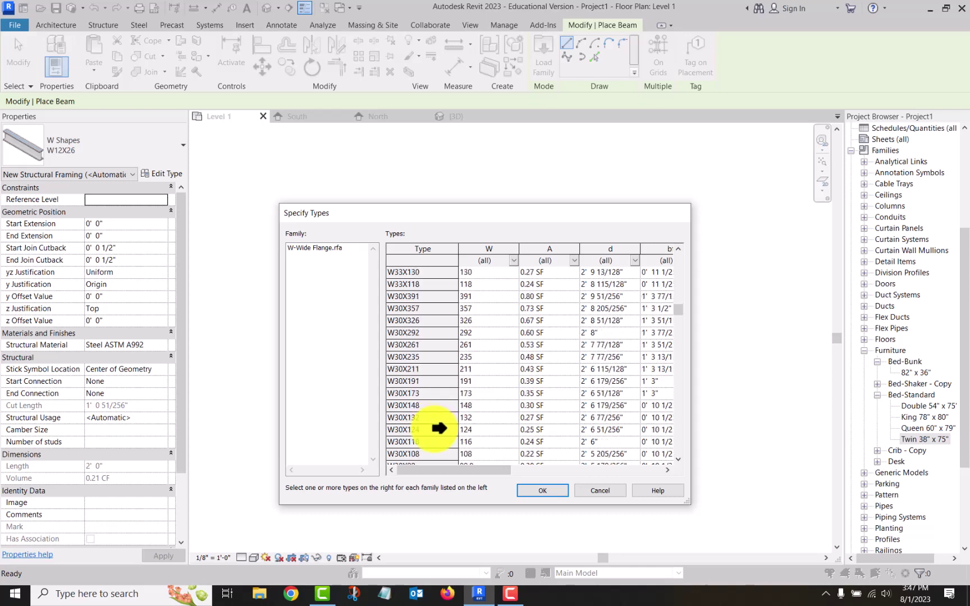
{"action": "left_click", "coordinate": [404, 430], "text": "ctrl"}
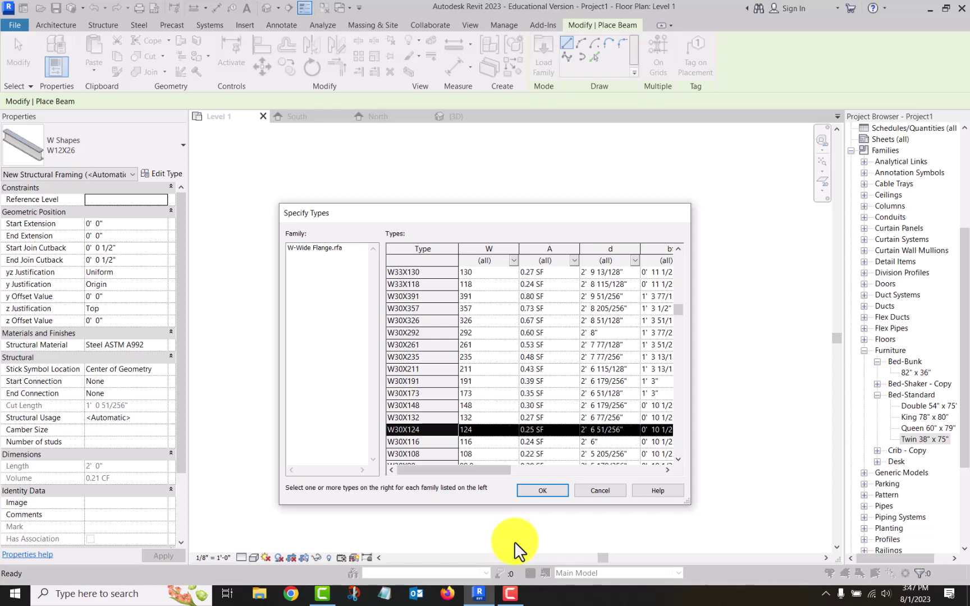
{"action": "left_click", "coordinate": [540, 489]}
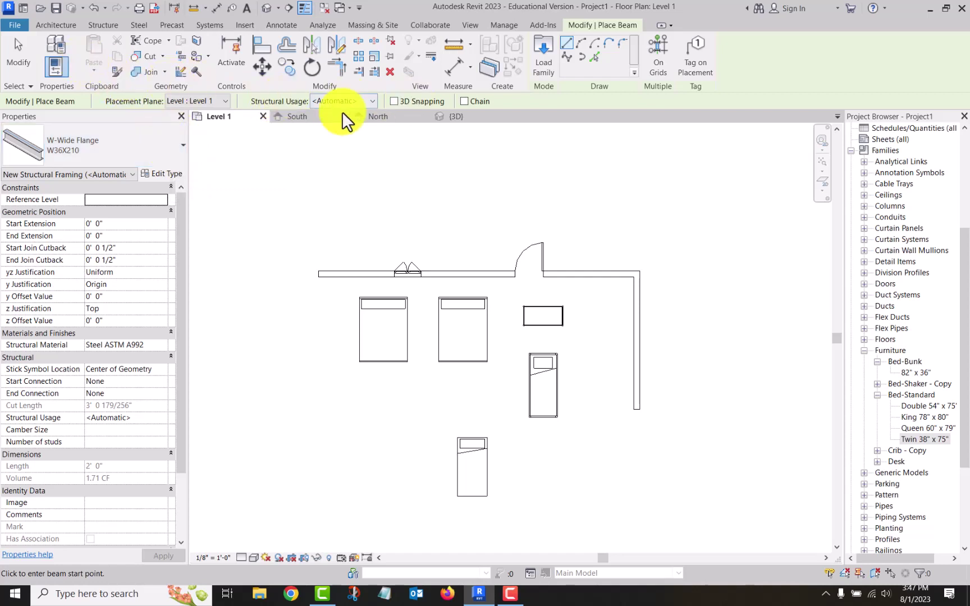
Step: Pick W-Wide Flange : W36X160 from the Properties type selector
{"action": "left_click", "coordinate": [151, 139]}
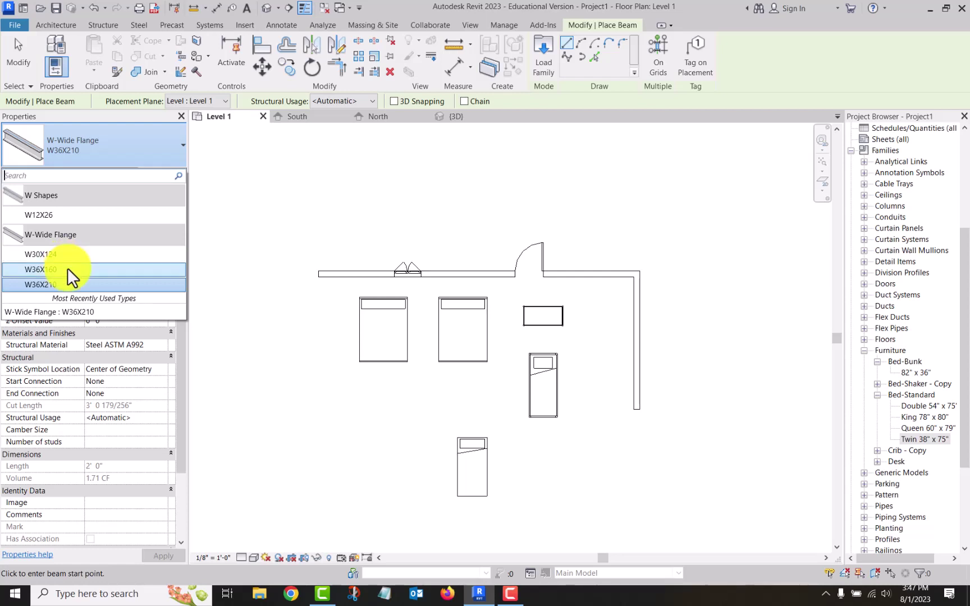
{"action": "left_click_drag", "start_coordinate": [67, 267], "coordinate": [70, 267]}
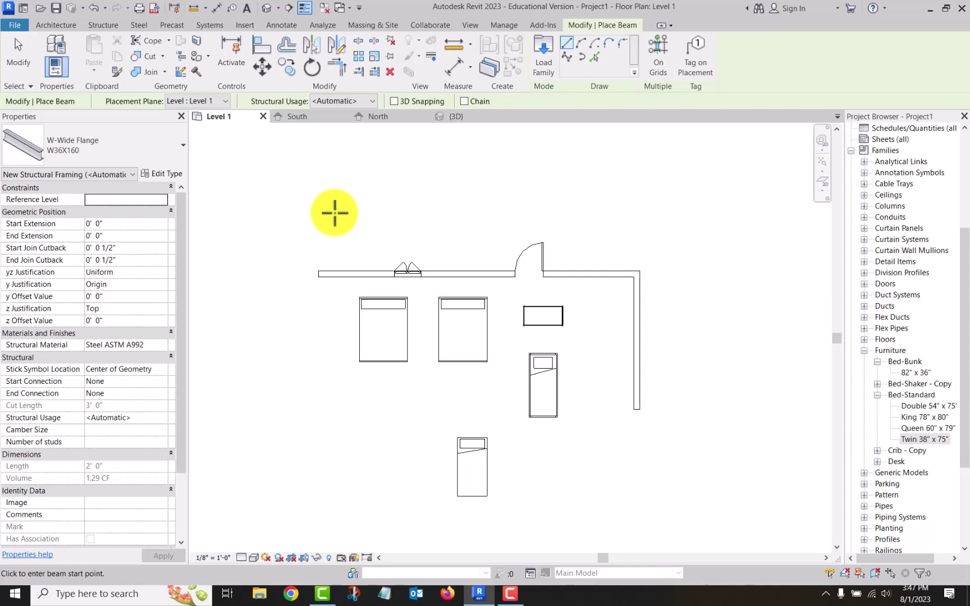
Step: Draw a 20'-0" beam below the beds, then cancel beam placement
{"action": "scroll", "coordinate": [335, 213], "scroll_direction": "down", "scroll_amount": 1}
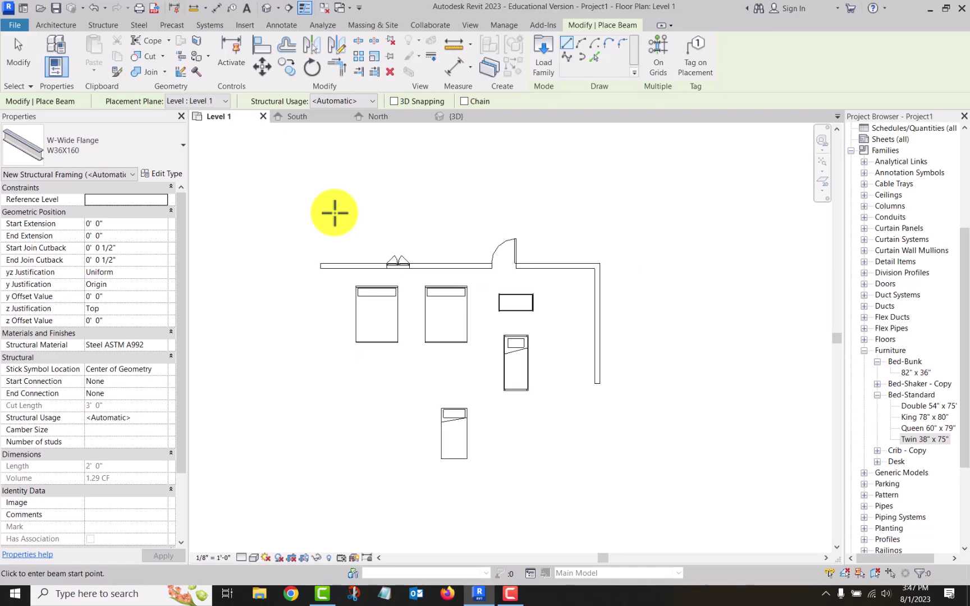
{"action": "left_click", "coordinate": [373, 494]}
{"action": "left_click", "coordinate": [537, 493]}
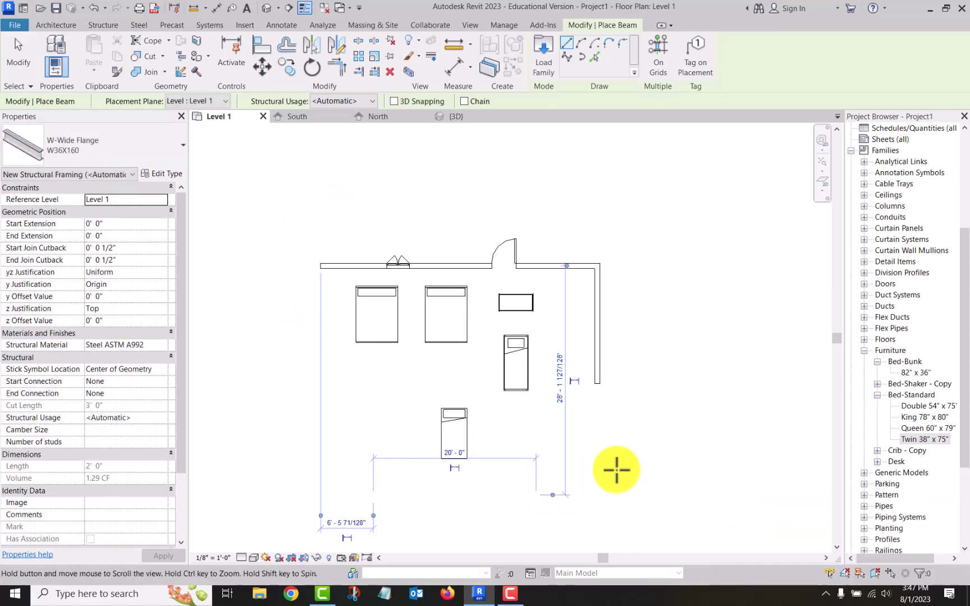
{"action": "middle_click_drag", "start_coordinate": [617, 465], "coordinate": [597, 357]}
{"action": "right_click", "coordinate": [597, 357]}
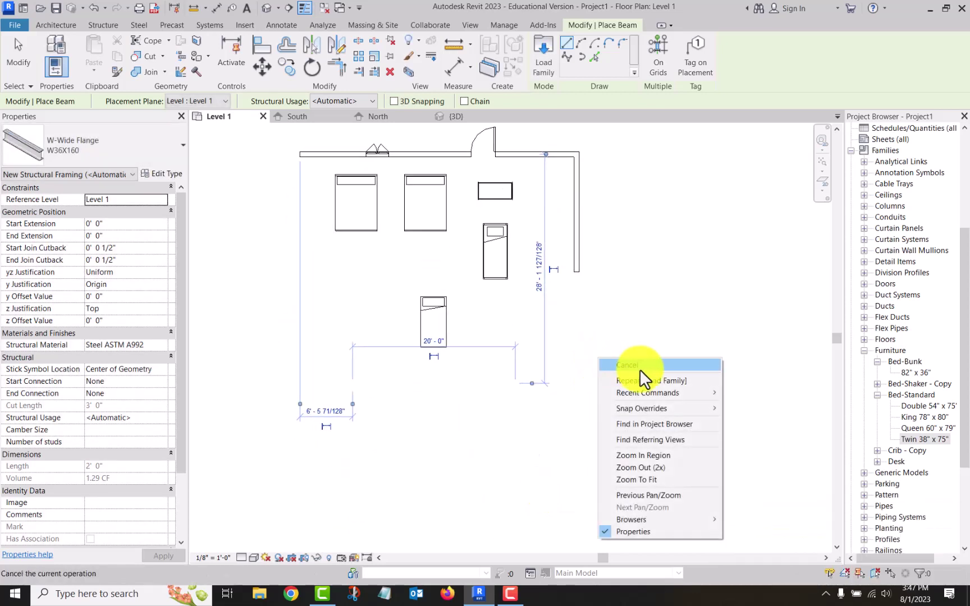
{"action": "left_click", "coordinate": [641, 365]}
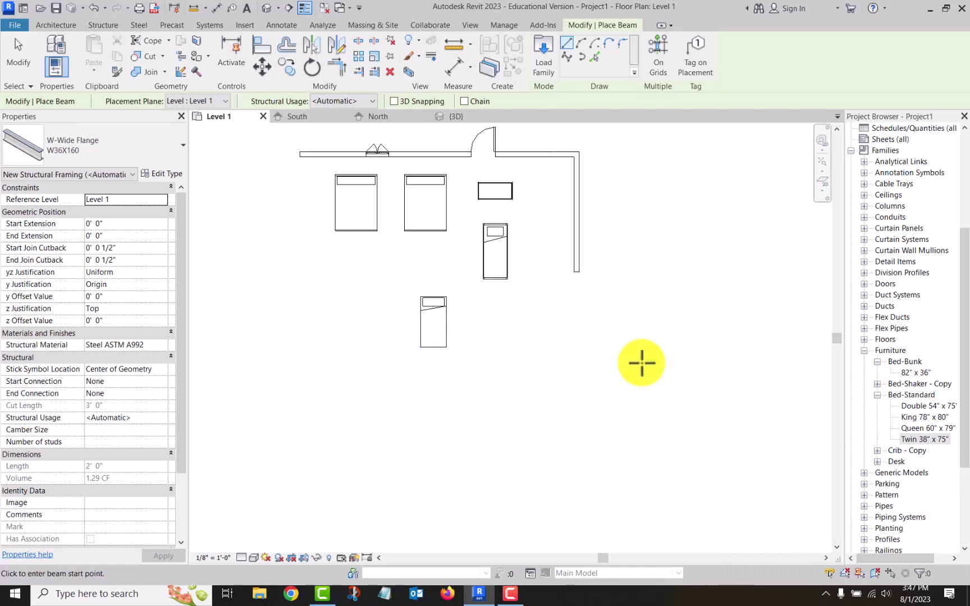
Step: In the South elevation, change the beam's work plane to Level : Level 2
{"action": "left_click", "coordinate": [306, 115]}
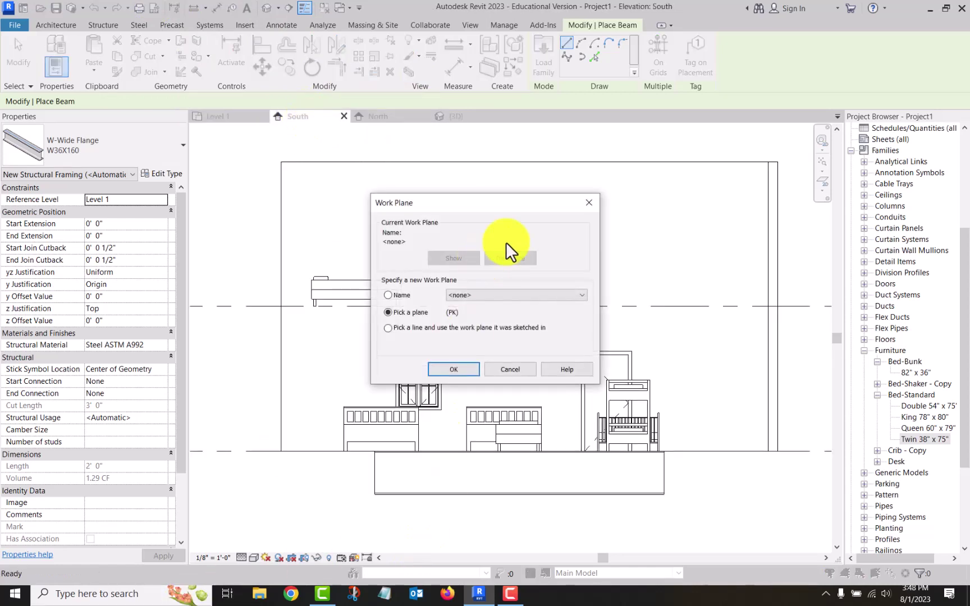
{"action": "left_click", "coordinate": [586, 202]}
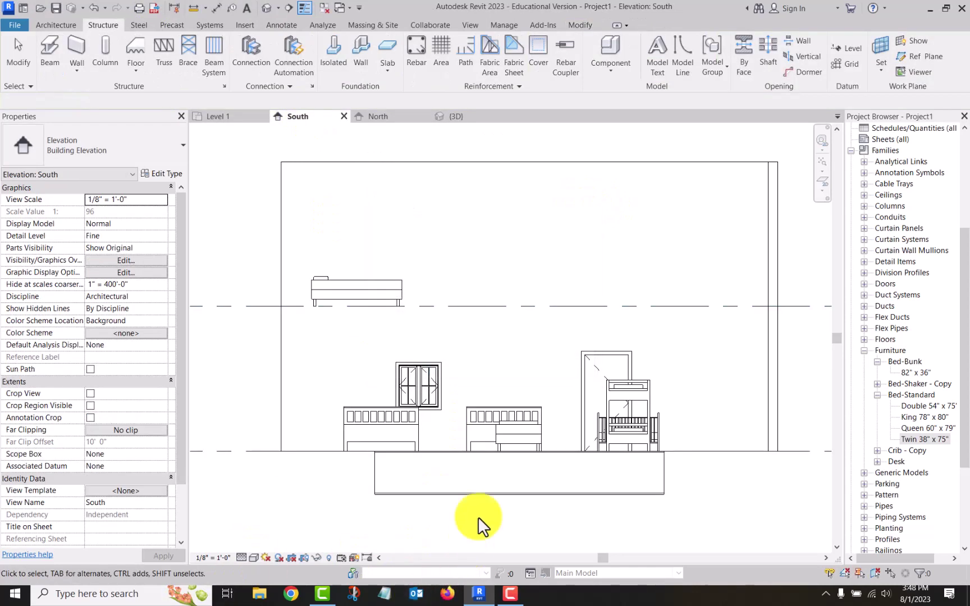
{"action": "left_click", "coordinate": [472, 489]}
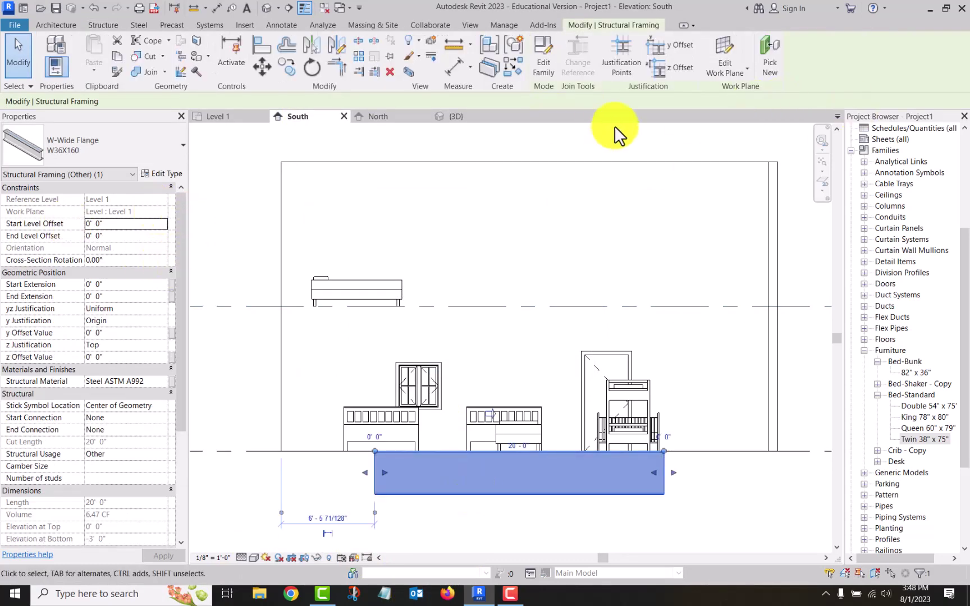
{"action": "left_click", "coordinate": [732, 48]}
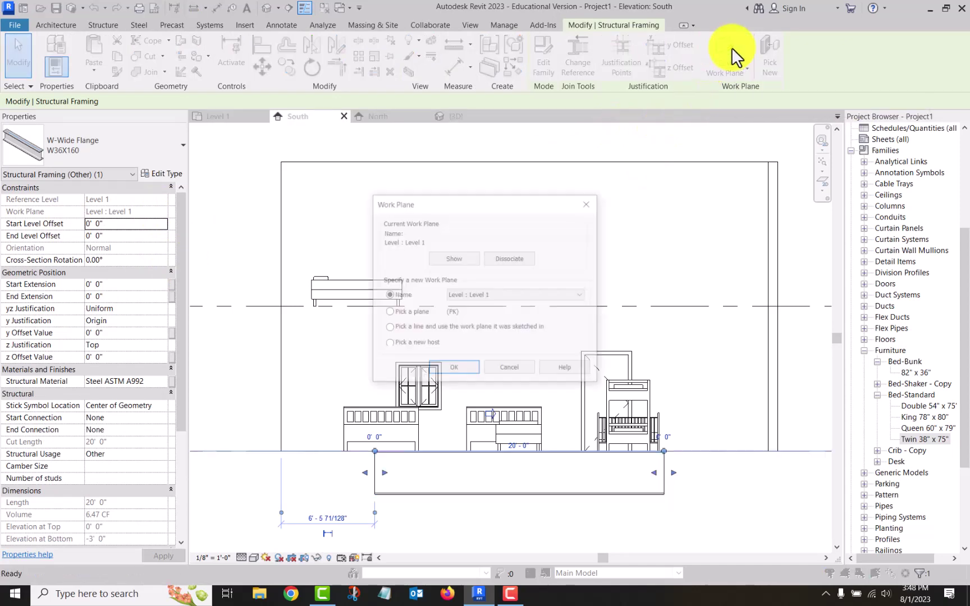
{"action": "left_click", "coordinate": [531, 295]}
{"action": "left_click", "coordinate": [508, 313]}
{"action": "left_click", "coordinate": [450, 371]}
{"action": "left_click", "coordinate": [220, 181]}
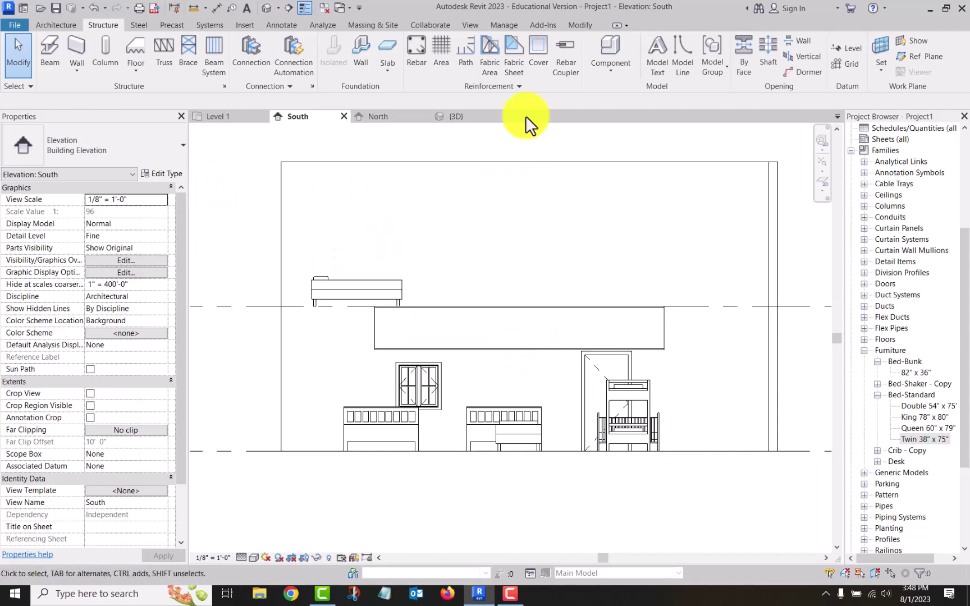
Step: Open the {3D} view and frame the room with the beds and raised beam
{"action": "left_click", "coordinate": [460, 114]}
{"action": "scroll", "coordinate": [314, 359], "scroll_direction": "down", "scroll_amount": 3}
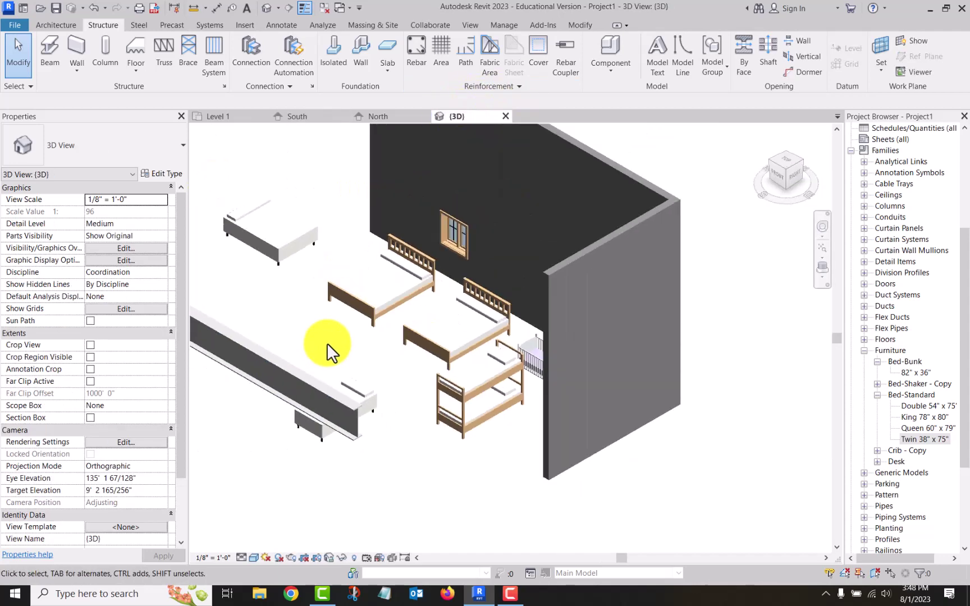
{"action": "middle_click_drag", "start_coordinate": [538, 303], "coordinate": [531, 352]}
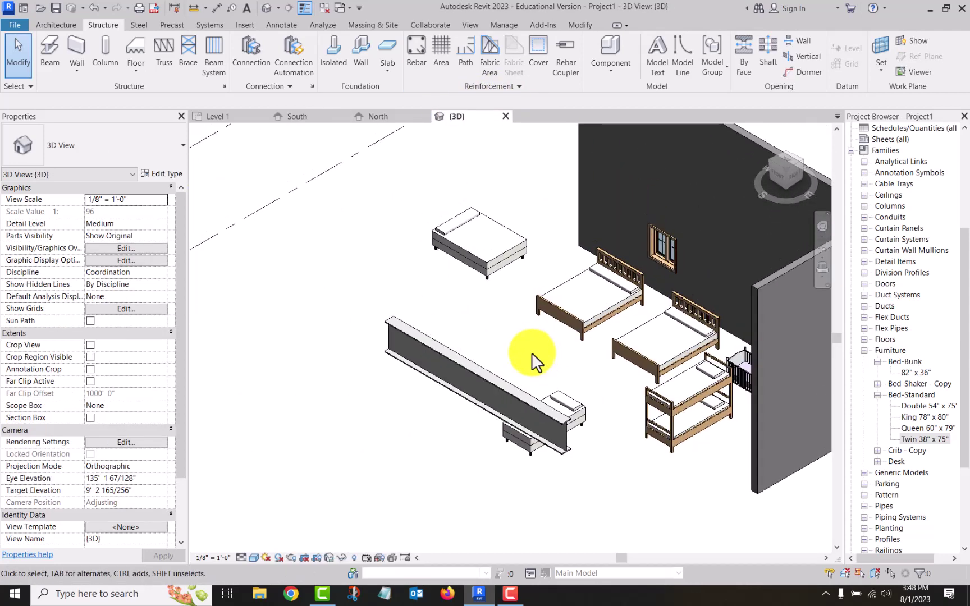
{"action": "left_click", "coordinate": [56, 20]}
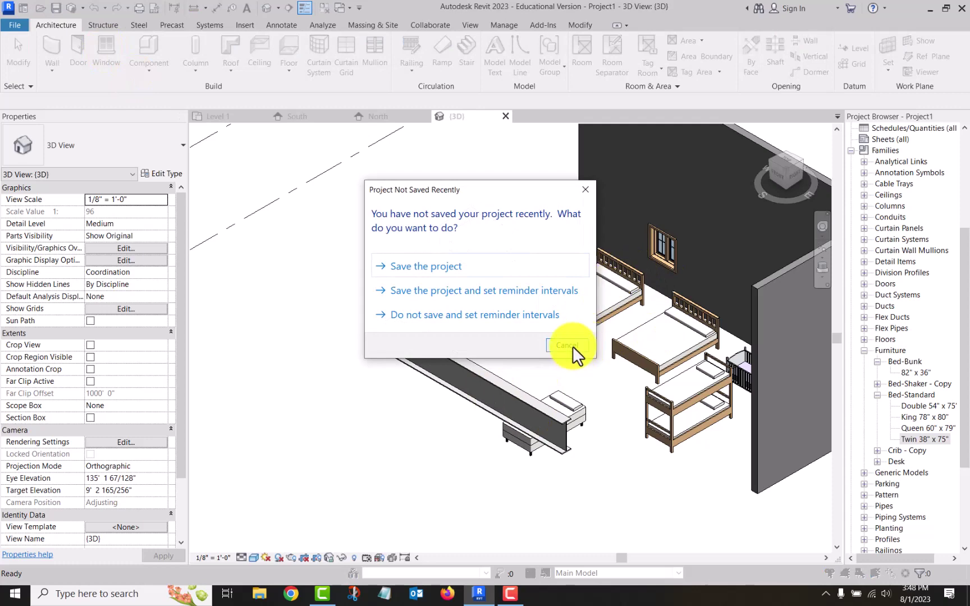
Step: Dismiss the save reminder and browse the English-Imperial library to the Windows folder
{"action": "left_click", "coordinate": [573, 345]}
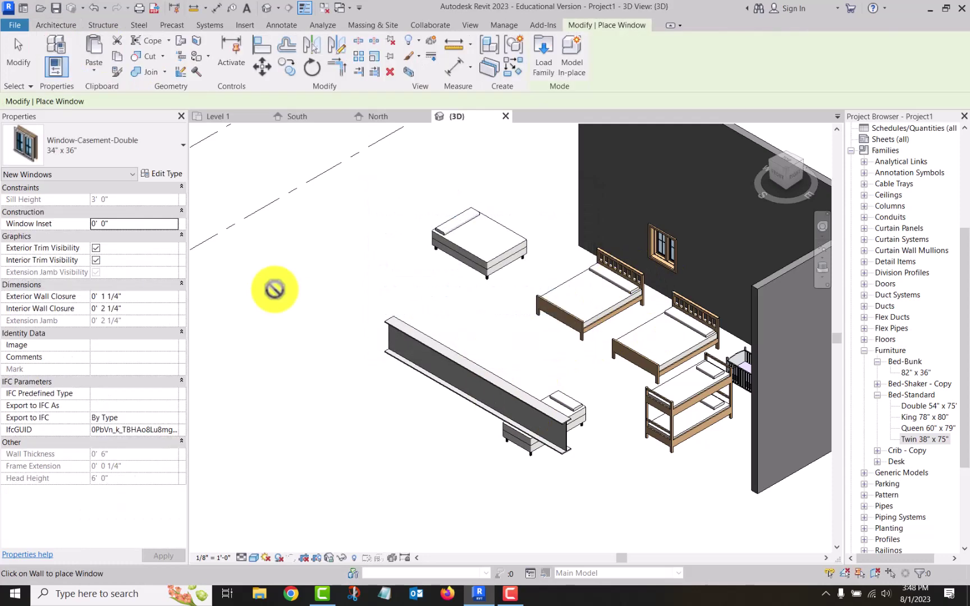
{"action": "left_click", "coordinate": [543, 49]}
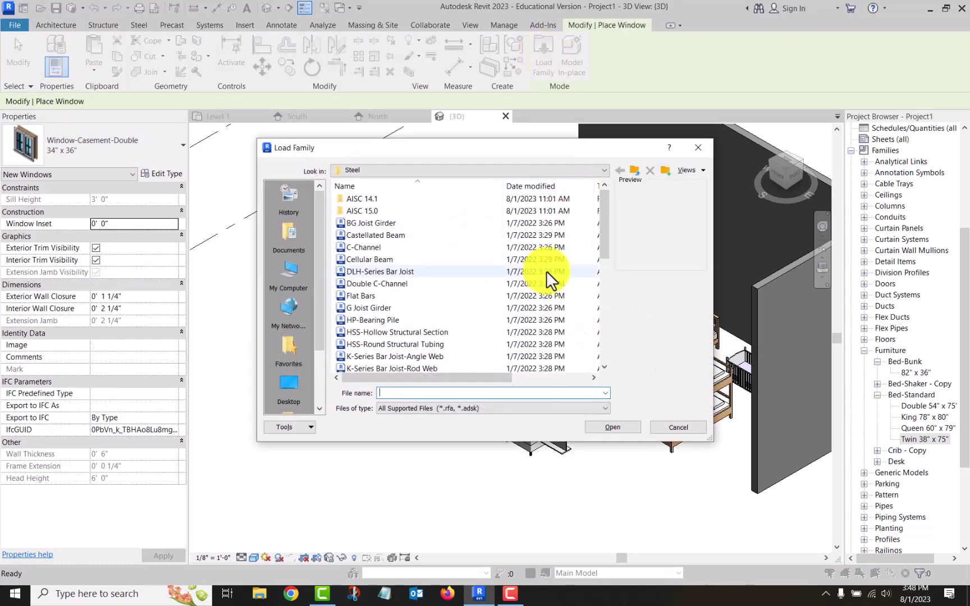
{"action": "left_click", "coordinate": [635, 168]}
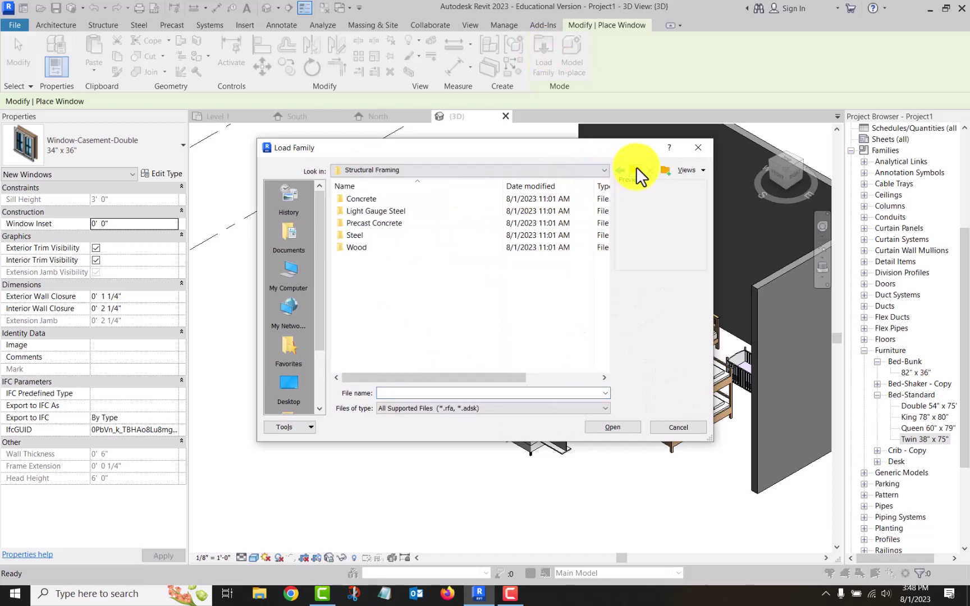
{"action": "left_click", "coordinate": [638, 167]}
{"action": "scroll", "coordinate": [406, 315], "scroll_direction": "down", "scroll_amount": 6}
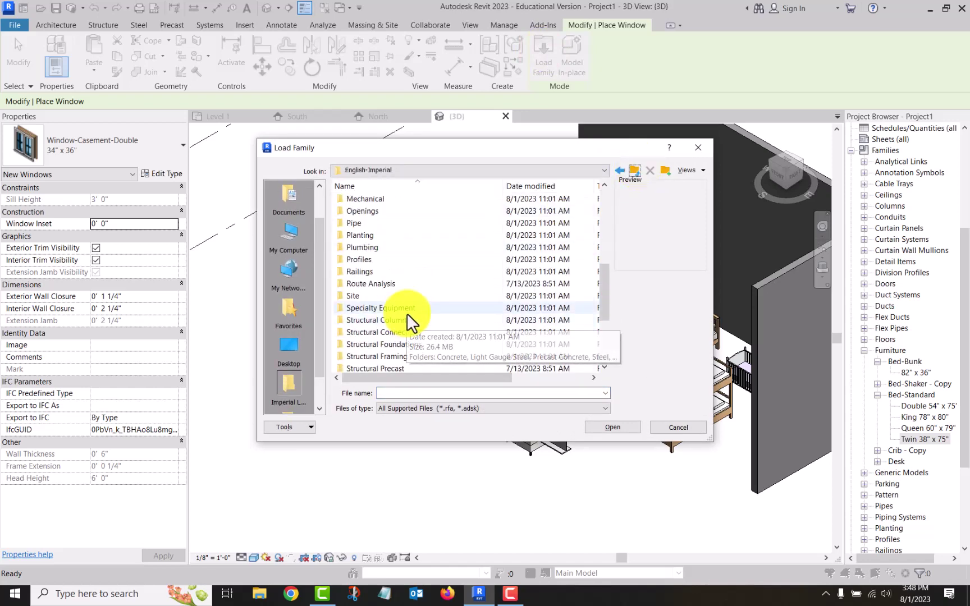
{"action": "scroll", "coordinate": [406, 320], "scroll_direction": "down", "scroll_amount": 3}
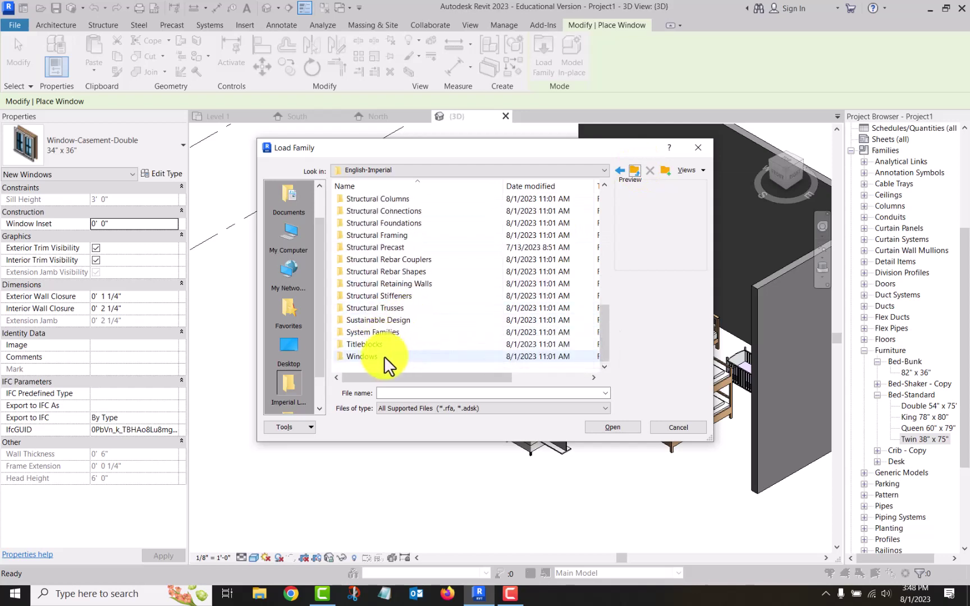
{"action": "left_click", "coordinate": [383, 356]}
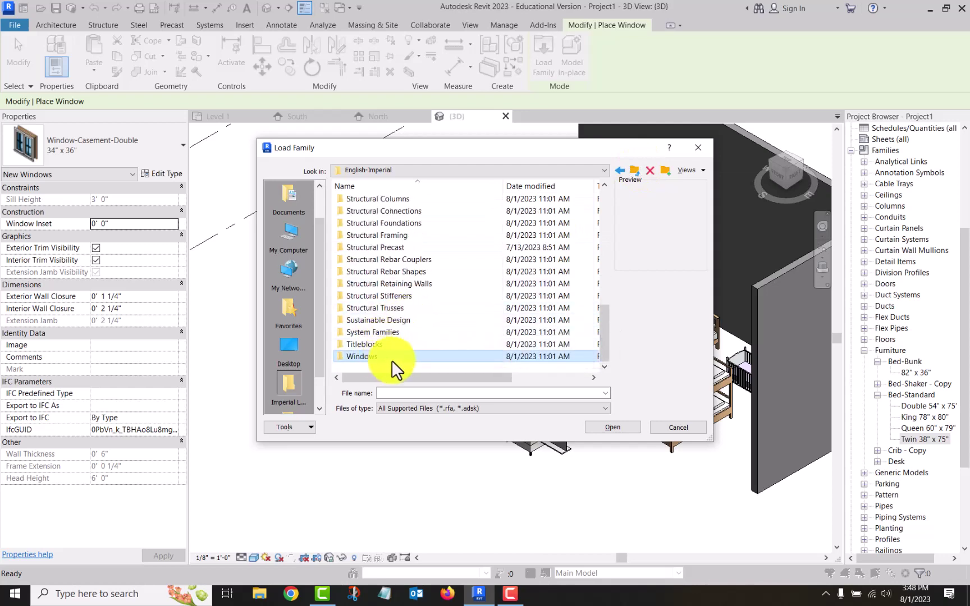
{"action": "left_click", "coordinate": [614, 427]}
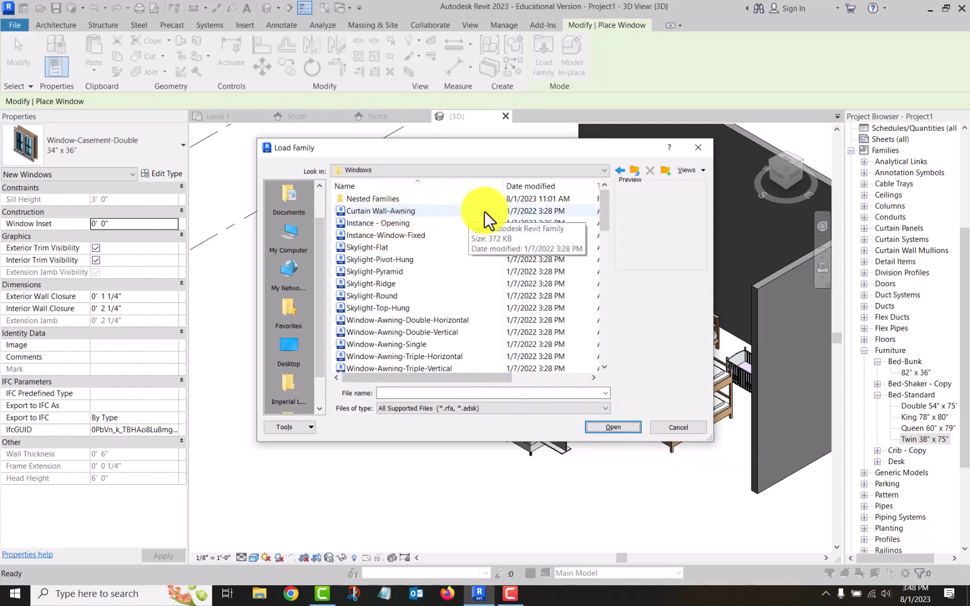
Step: Load the Window-Casement-Double-Roundtop.rfa family
{"action": "scroll", "coordinate": [488, 211], "scroll_direction": "down", "scroll_amount": 3}
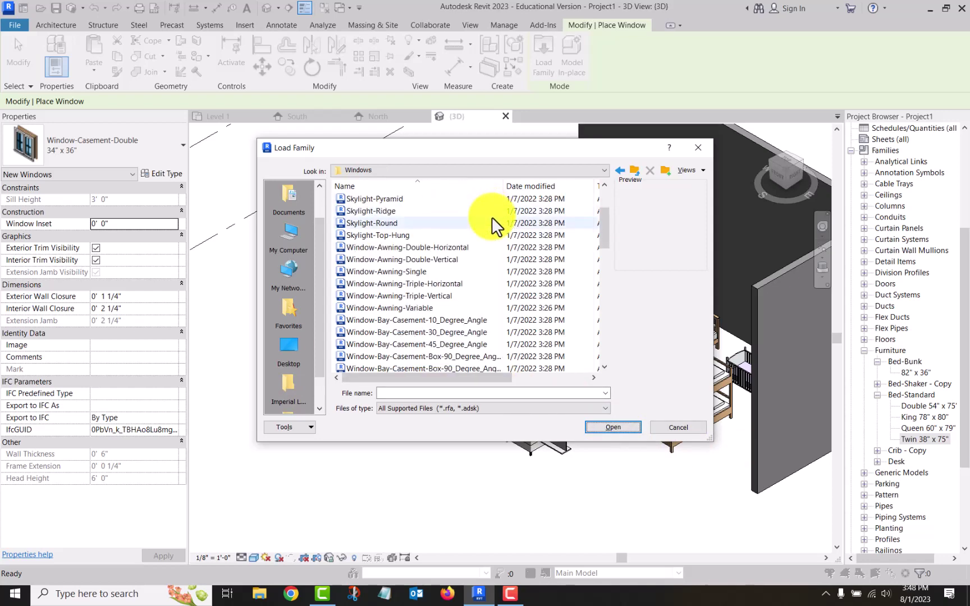
{"action": "scroll", "coordinate": [491, 219], "scroll_direction": "down", "scroll_amount": 1}
{"action": "scroll", "coordinate": [492, 223], "scroll_direction": "down", "scroll_amount": 1}
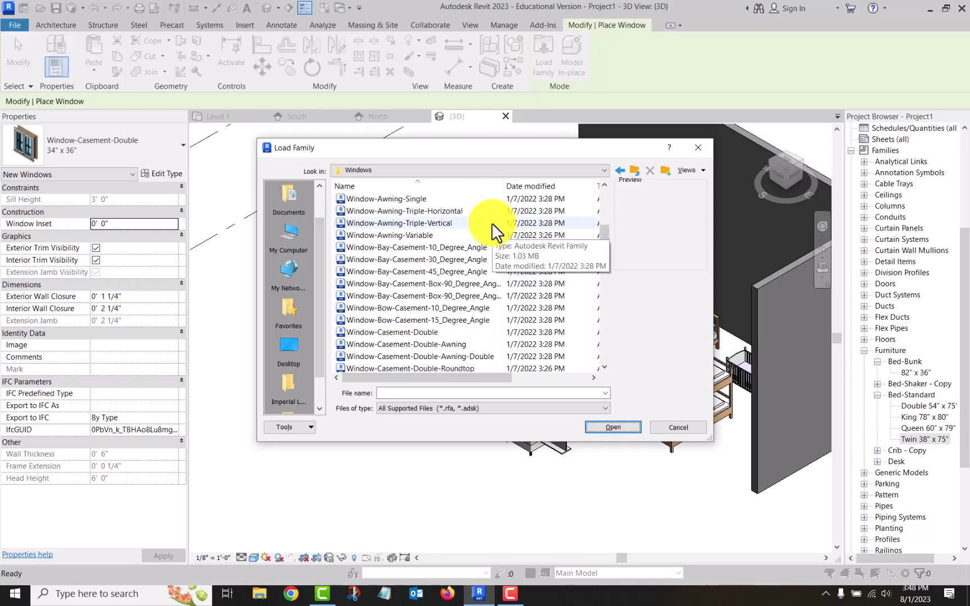
{"action": "scroll", "coordinate": [492, 223], "scroll_direction": "down", "scroll_amount": 1}
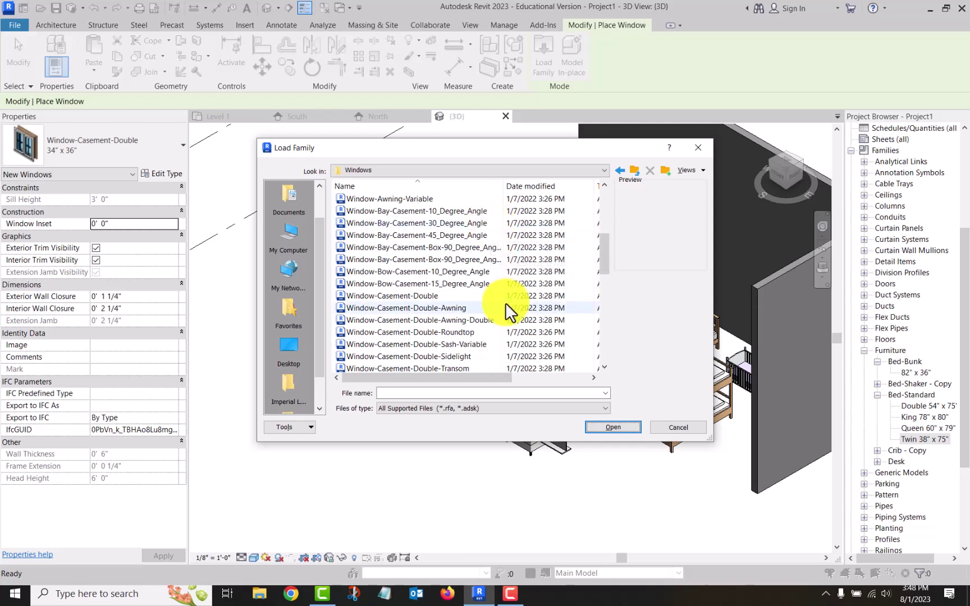
{"action": "left_click", "coordinate": [435, 333]}
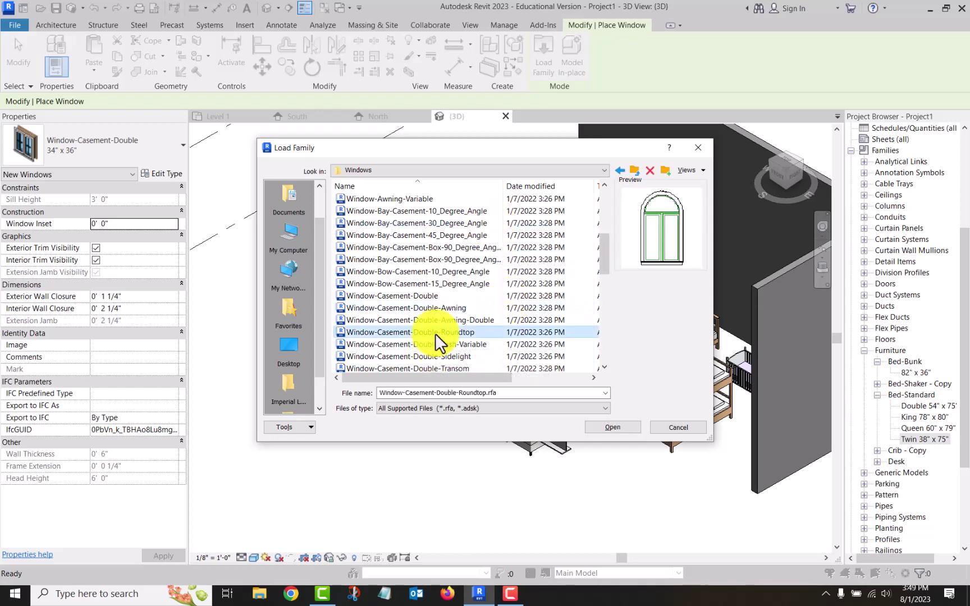
{"action": "left_click", "coordinate": [611, 426]}
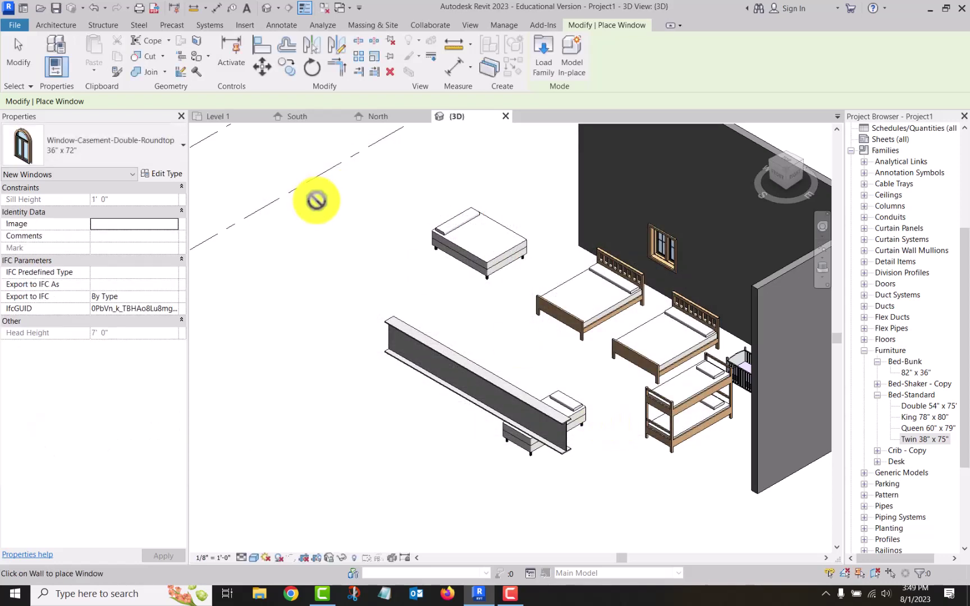
Step: Check the 36" x 72" type in the type selector and restart window placement
{"action": "left_click", "coordinate": [147, 148]}
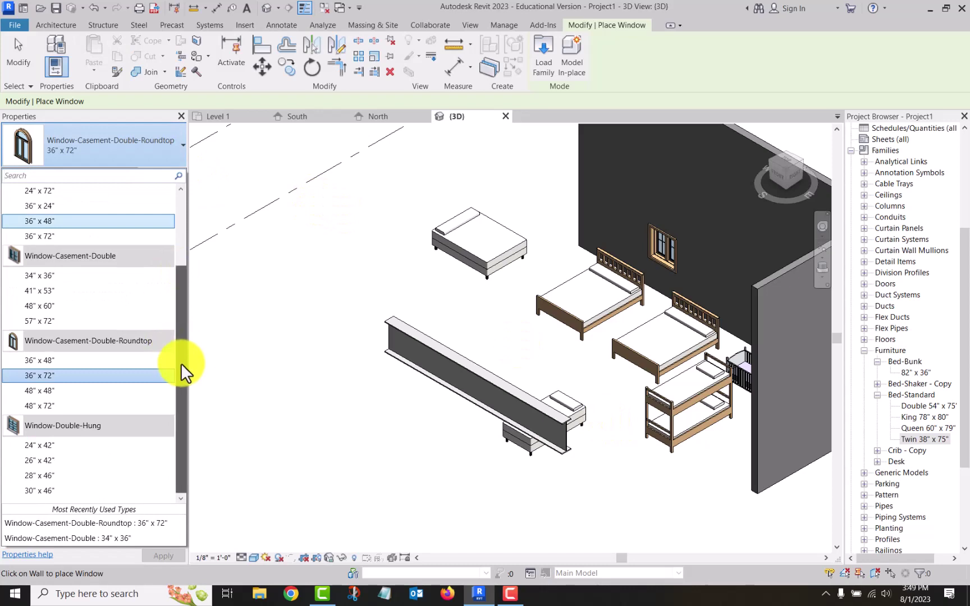
{"action": "left_click_drag", "start_coordinate": [180, 355], "coordinate": [173, 222]}
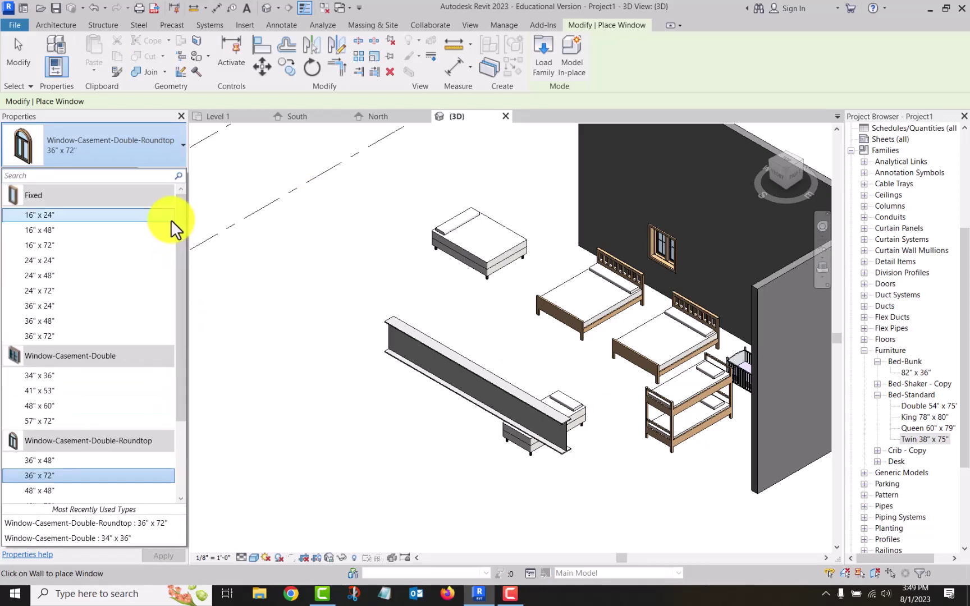
{"action": "key", "text": "Escape"}
{"action": "key", "text": "Escape"}
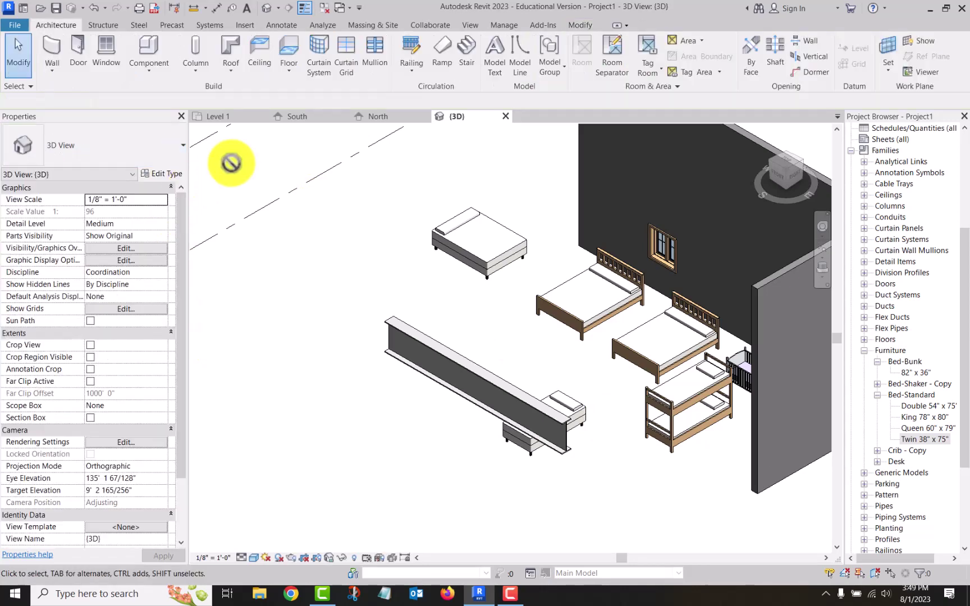
{"action": "left_click", "coordinate": [107, 46]}
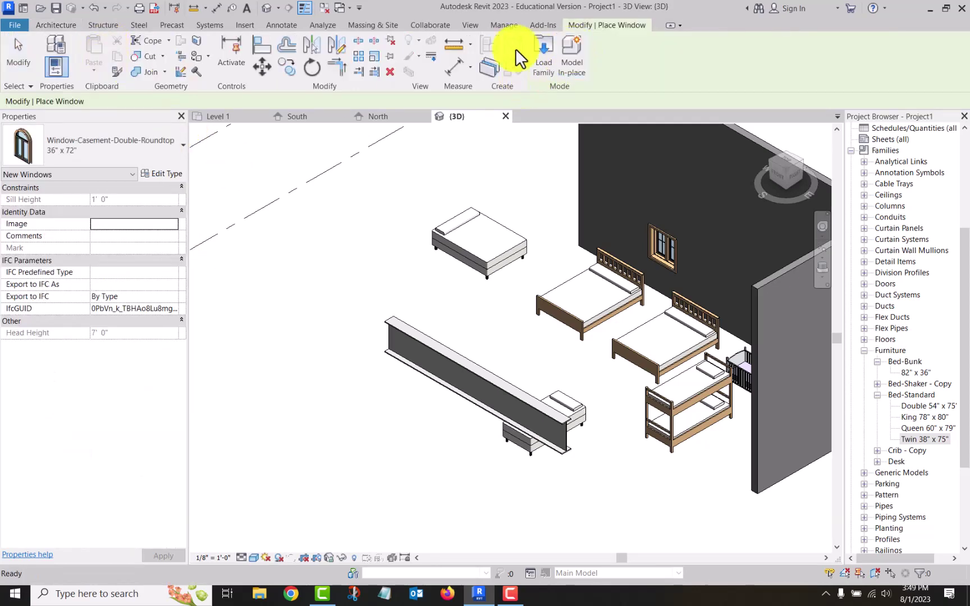
Step: Load Window-Single-Hung.rfa with its five types, 20" x 32" through 20" x 52"
{"action": "left_click", "coordinate": [545, 50]}
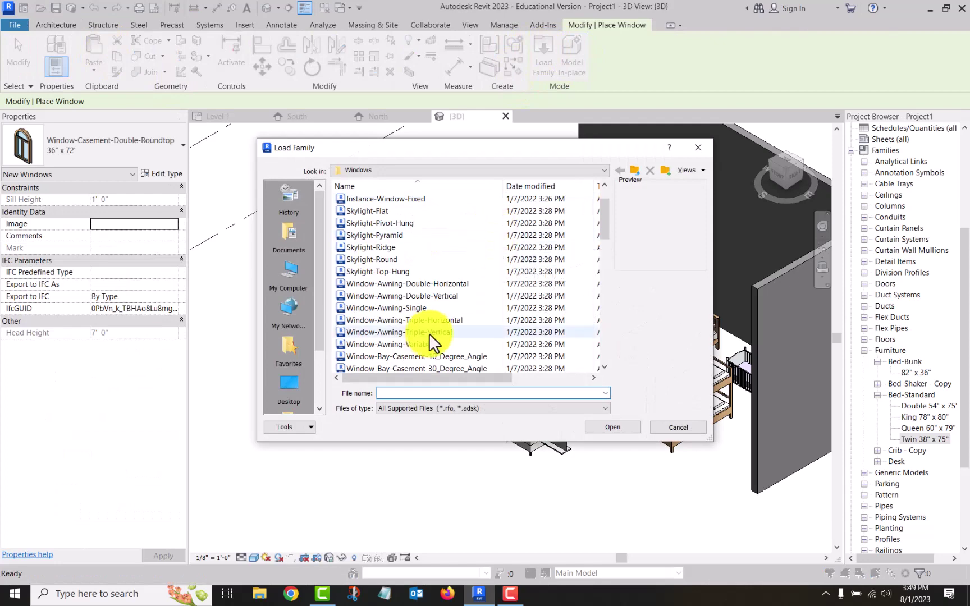
{"action": "scroll", "coordinate": [449, 302], "scroll_direction": "down", "scroll_amount": 10}
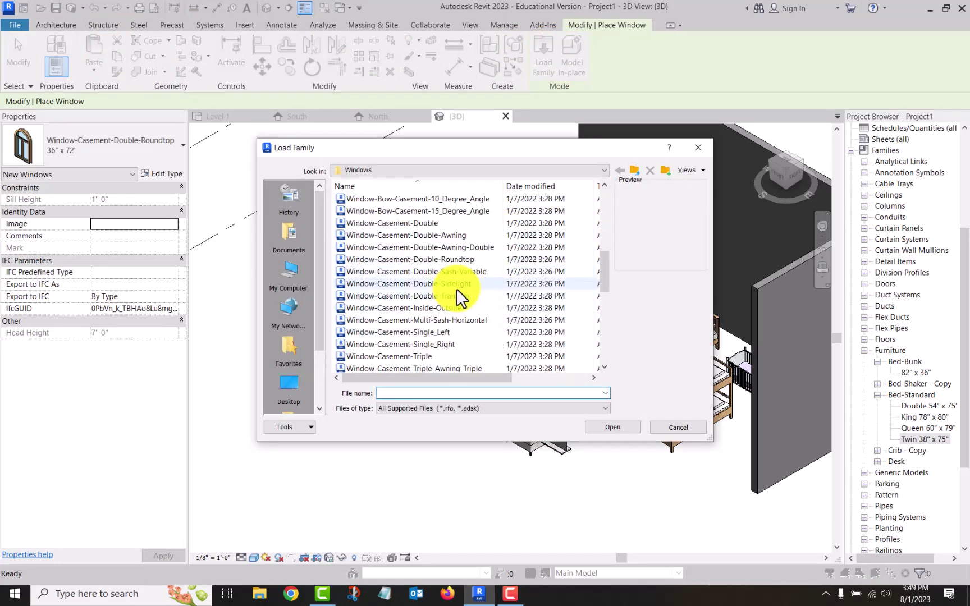
{"action": "scroll", "coordinate": [456, 291], "scroll_direction": "down", "scroll_amount": 5}
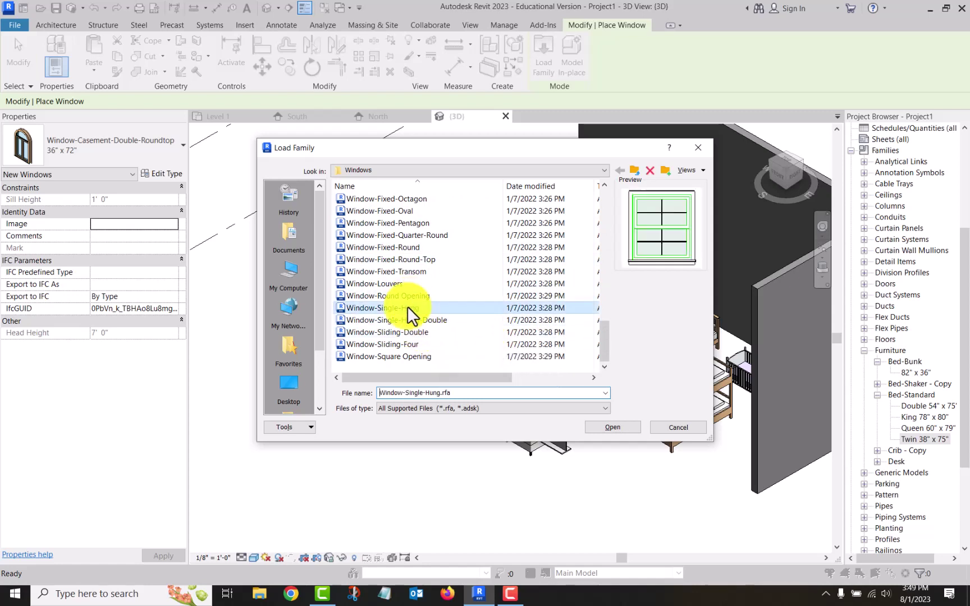
{"action": "left_click", "coordinate": [600, 428]}
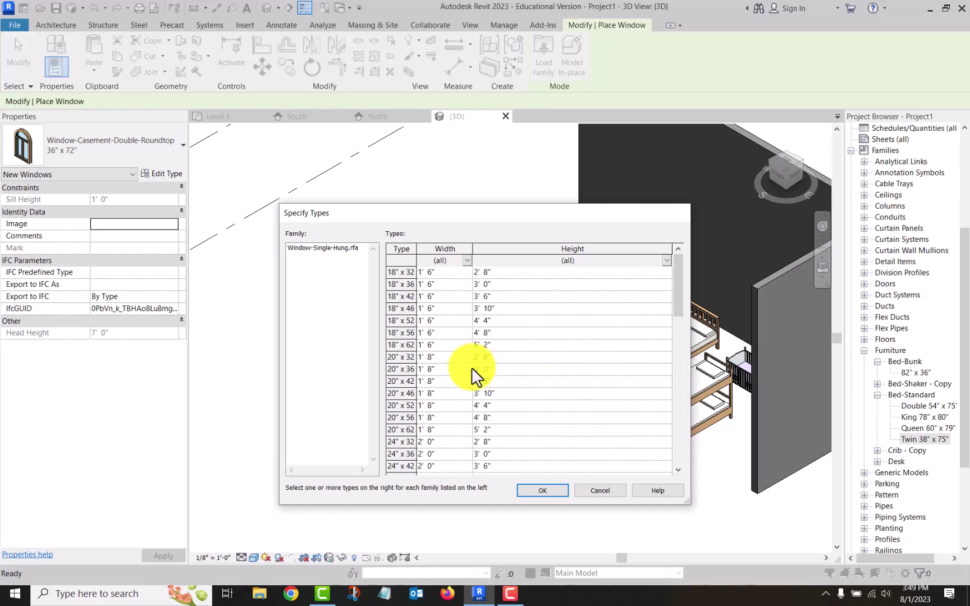
{"action": "left_click", "coordinate": [403, 359]}
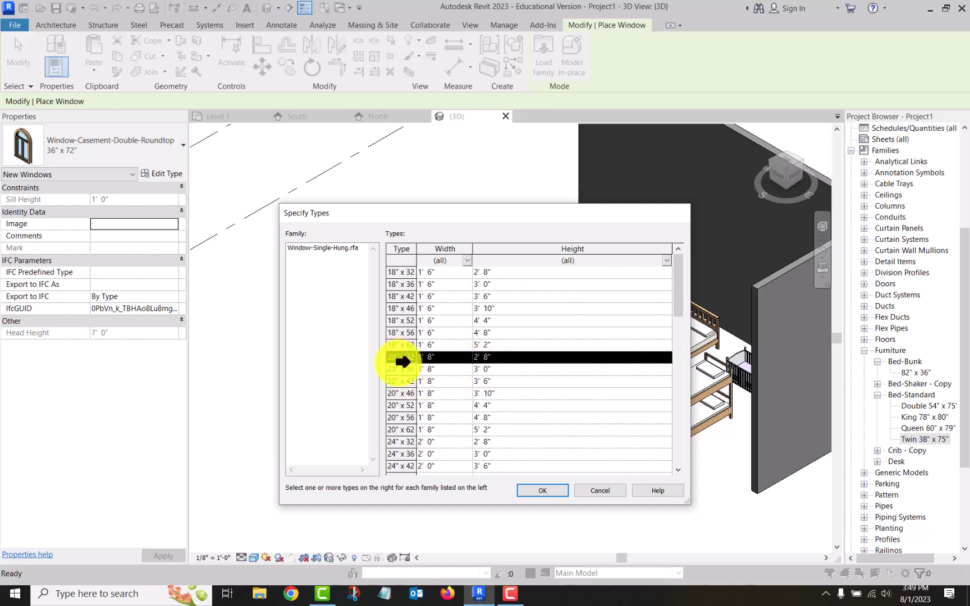
{"action": "left_click", "coordinate": [397, 405], "text": "shift"}
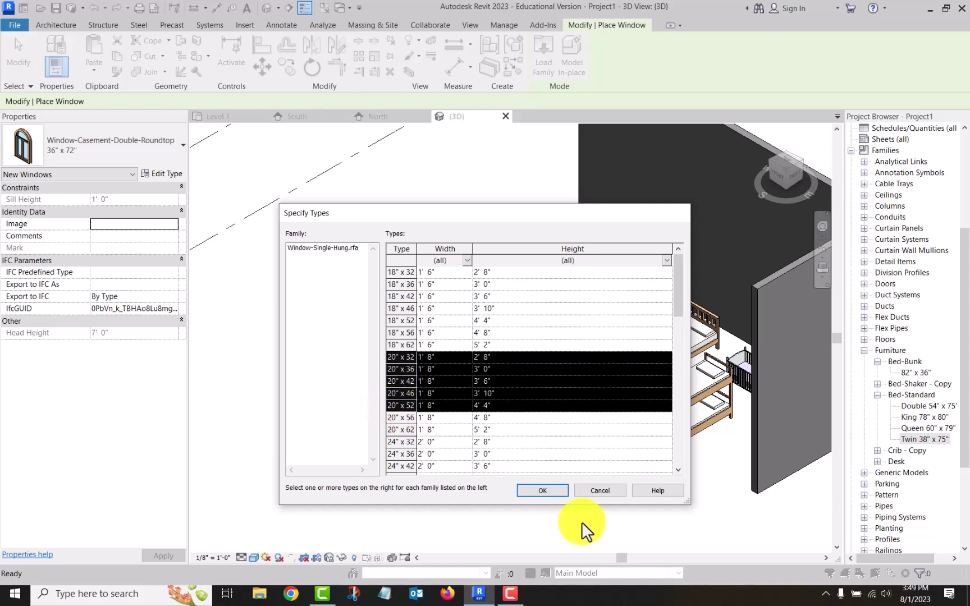
{"action": "left_click", "coordinate": [542, 490]}
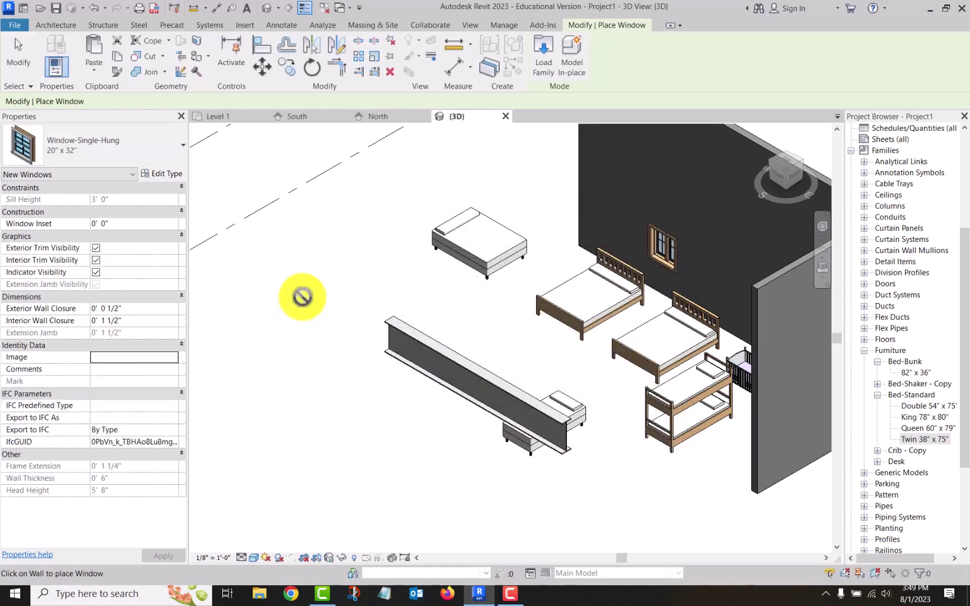
Step: Place a 20" x 32" single-hung window above the existing window in the 3D view
{"action": "scroll", "coordinate": [303, 292], "scroll_direction": "down", "scroll_amount": 1}
{"action": "middle_click_drag", "start_coordinate": [303, 293], "coordinate": [316, 363]}
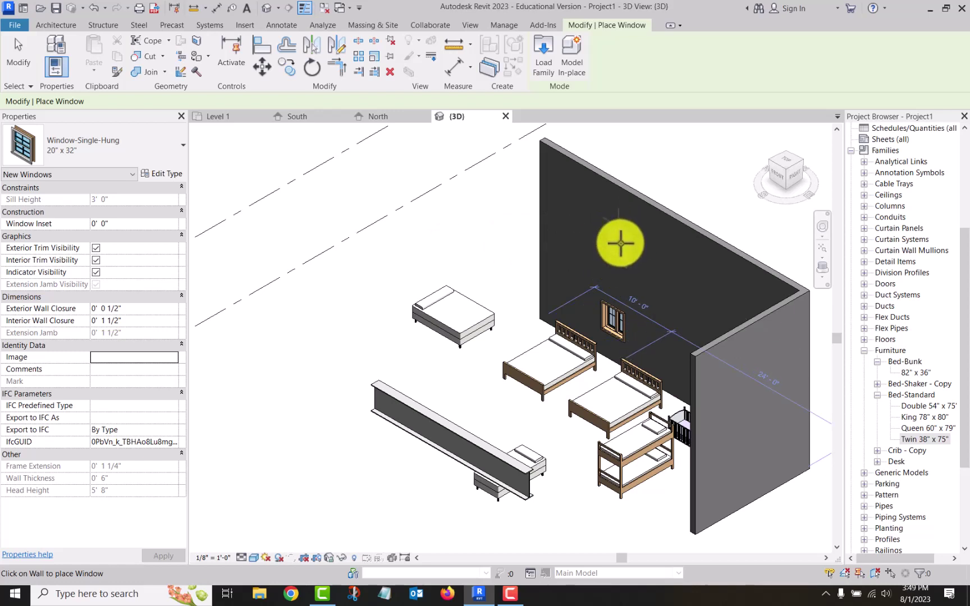
{"action": "left_click", "coordinate": [619, 244]}
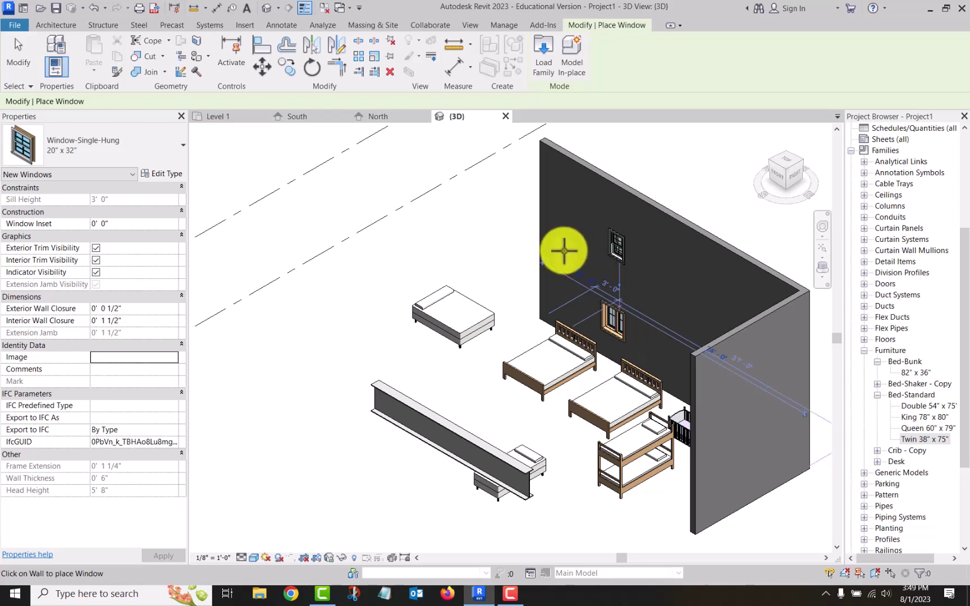
{"action": "scroll", "coordinate": [628, 264], "scroll_direction": "up", "scroll_amount": 4}
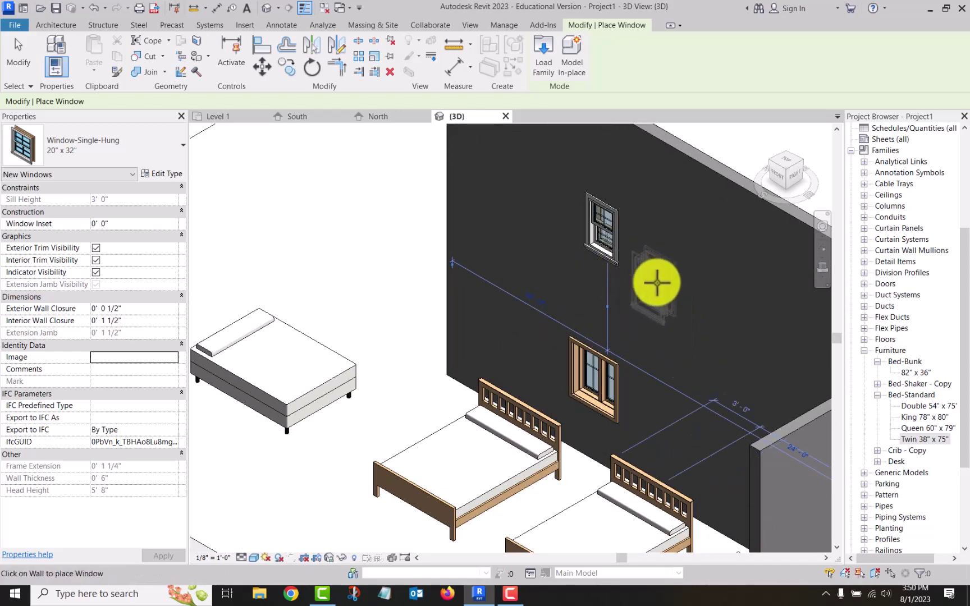
{"action": "scroll", "coordinate": [655, 282], "scroll_direction": "up", "scroll_amount": 2}
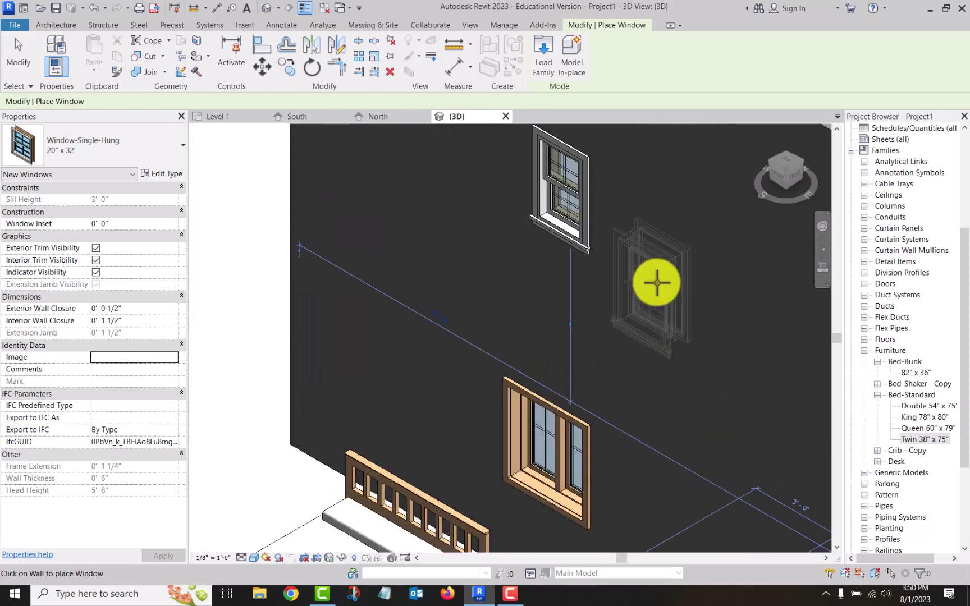
{"action": "scroll", "coordinate": [657, 282], "scroll_direction": "down", "scroll_amount": 5}
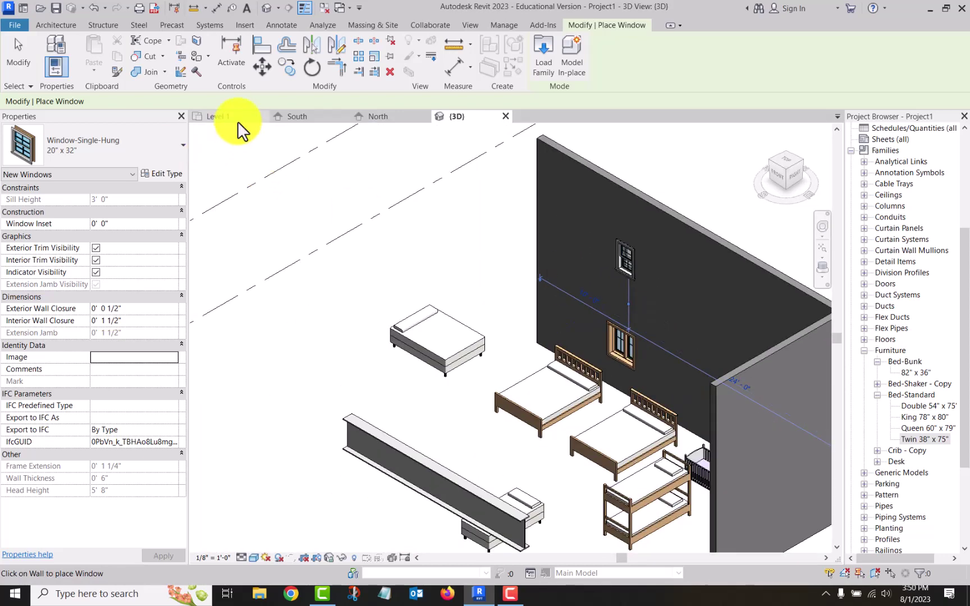
Step: Place two more 20" x 32" windows in the room's right wall from the Level 1 plan
{"action": "left_click", "coordinate": [221, 117]}
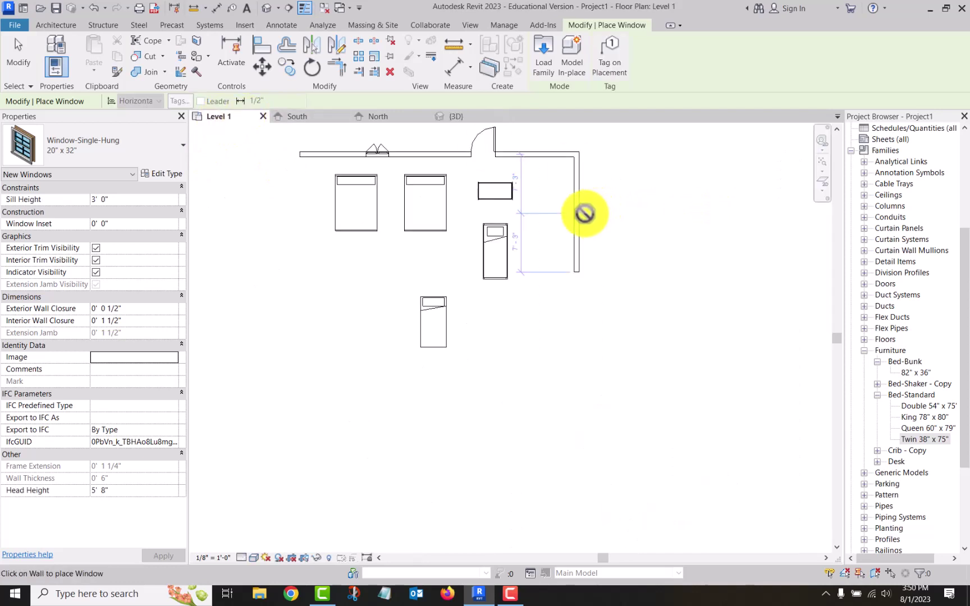
{"action": "left_click", "coordinate": [585, 214]}
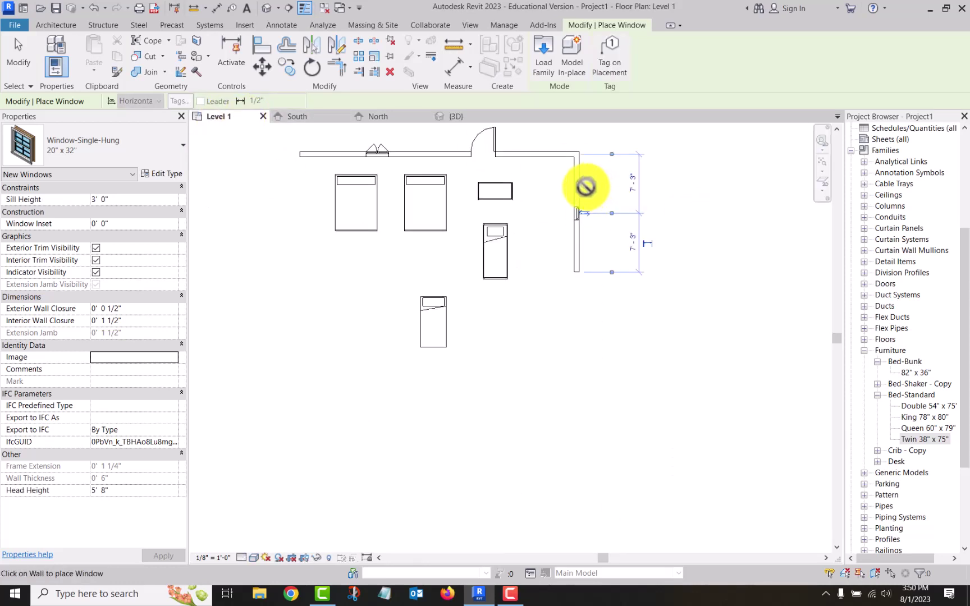
{"action": "left_click", "coordinate": [582, 187]}
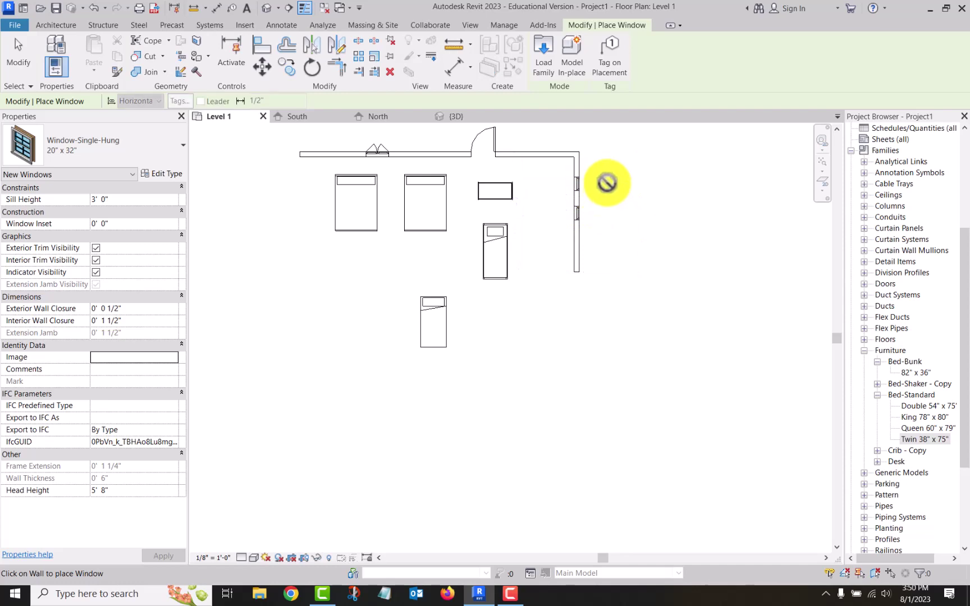
{"action": "left_click", "coordinate": [436, 119]}
{"action": "scroll", "coordinate": [561, 348], "scroll_direction": "up", "scroll_amount": 3}
{"action": "scroll", "coordinate": [578, 416], "scroll_direction": "up", "scroll_amount": 5}
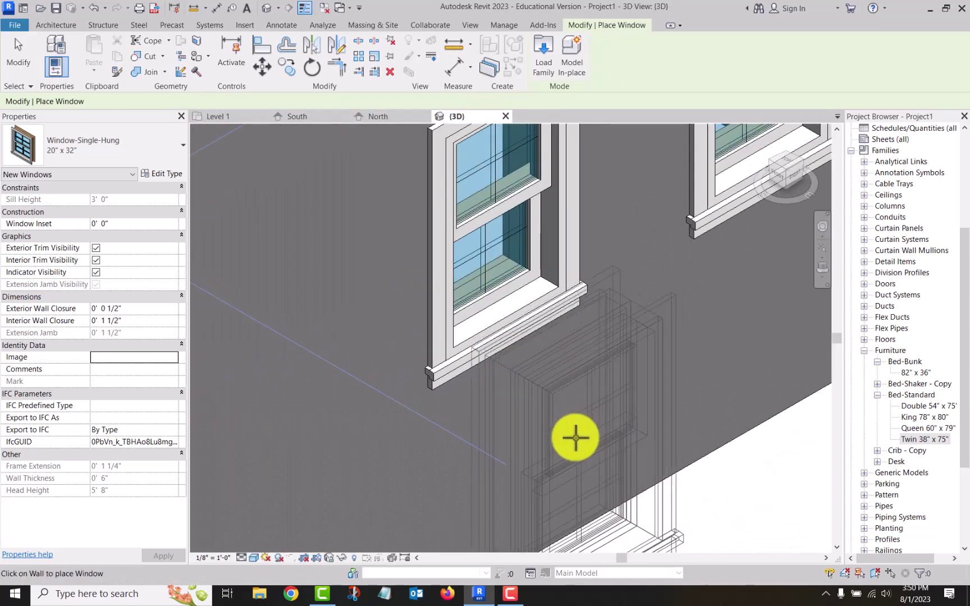
Step: End window placement and zoom in to inspect the new windows' trim and sills in 3D
{"action": "key", "text": "Escape"}
{"action": "key", "text": "Escape"}
{"action": "scroll", "coordinate": [502, 453], "scroll_direction": "up", "scroll_amount": 3}
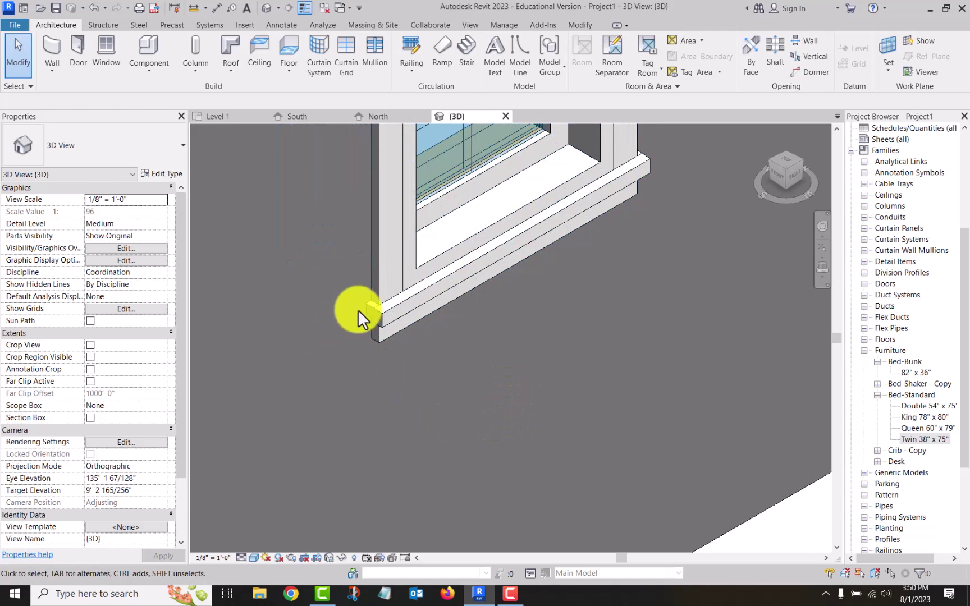
{"action": "scroll", "coordinate": [446, 405], "scroll_direction": "down", "scroll_amount": 2}
{"action": "scroll", "coordinate": [446, 410], "scroll_direction": "down", "scroll_amount": 2}
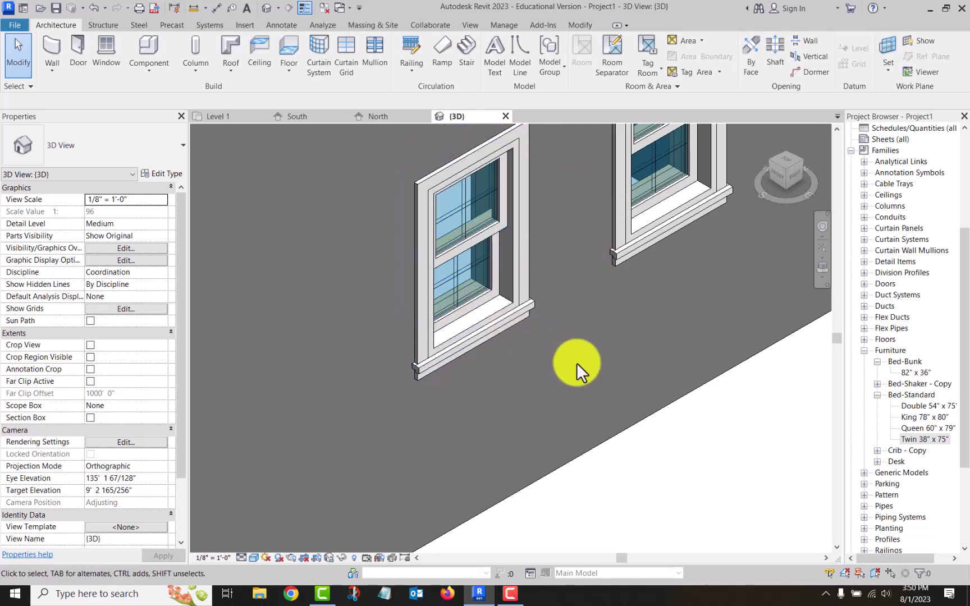
{"action": "scroll", "coordinate": [576, 365], "scroll_direction": "down", "scroll_amount": 2}
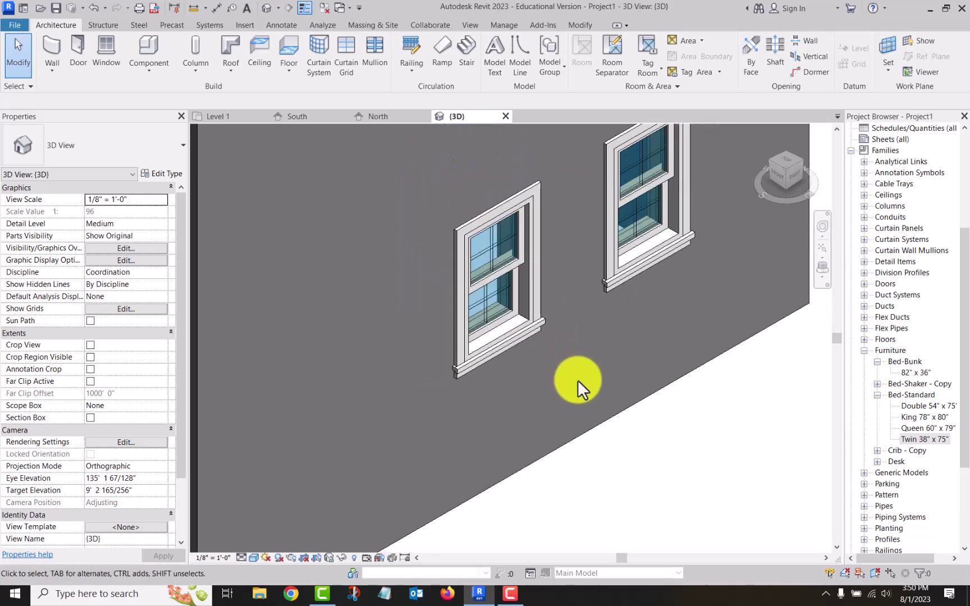